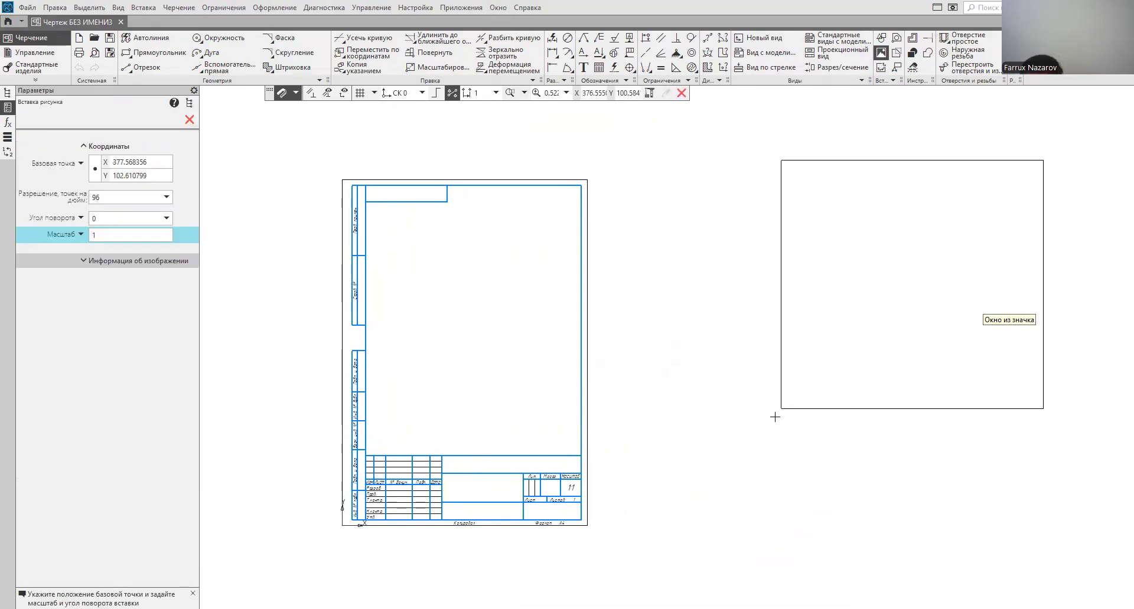
Step: Place the reference picture of the part beside the drawing sheet at scale 1 and finish inserting pictures
click(754, 442)
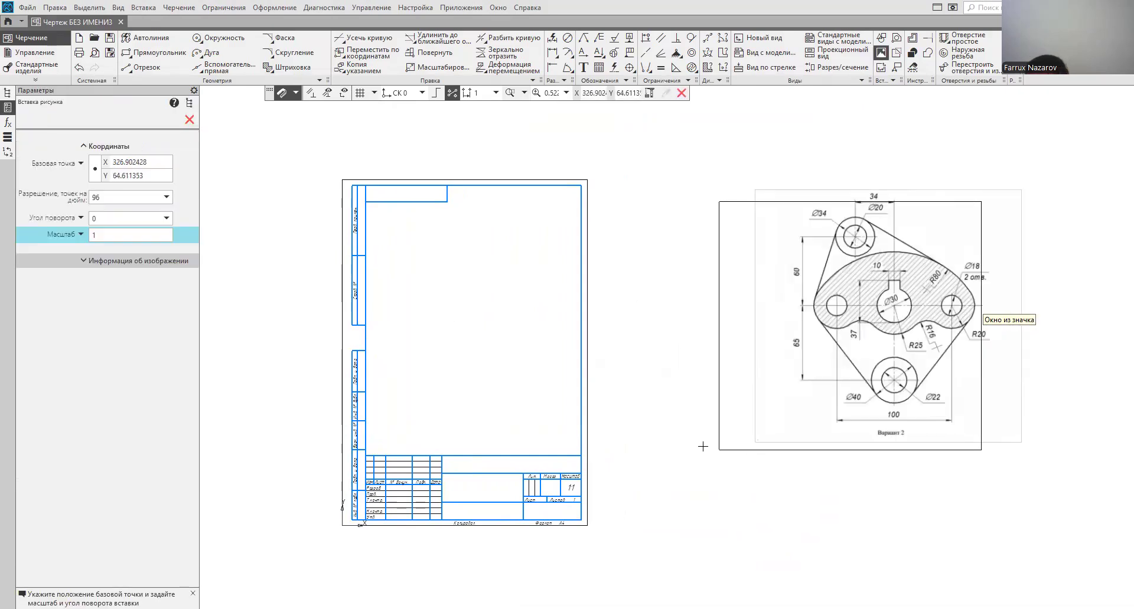
click(189, 119)
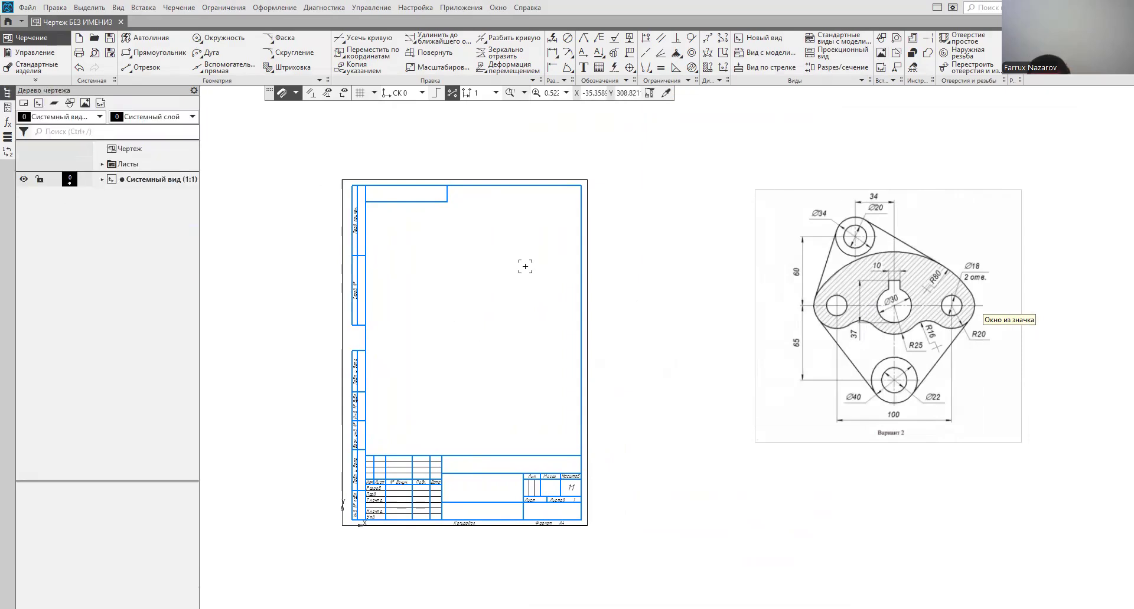
Step: Draw a vertical and a horizontal construction line crossing near the middle of the drawing sheet
scroll(526, 267, up, 1)
mouse_move(577, 311)
middle_down()
mouse_move(549, 309)
mouse_move(558, 301)
middle_up()
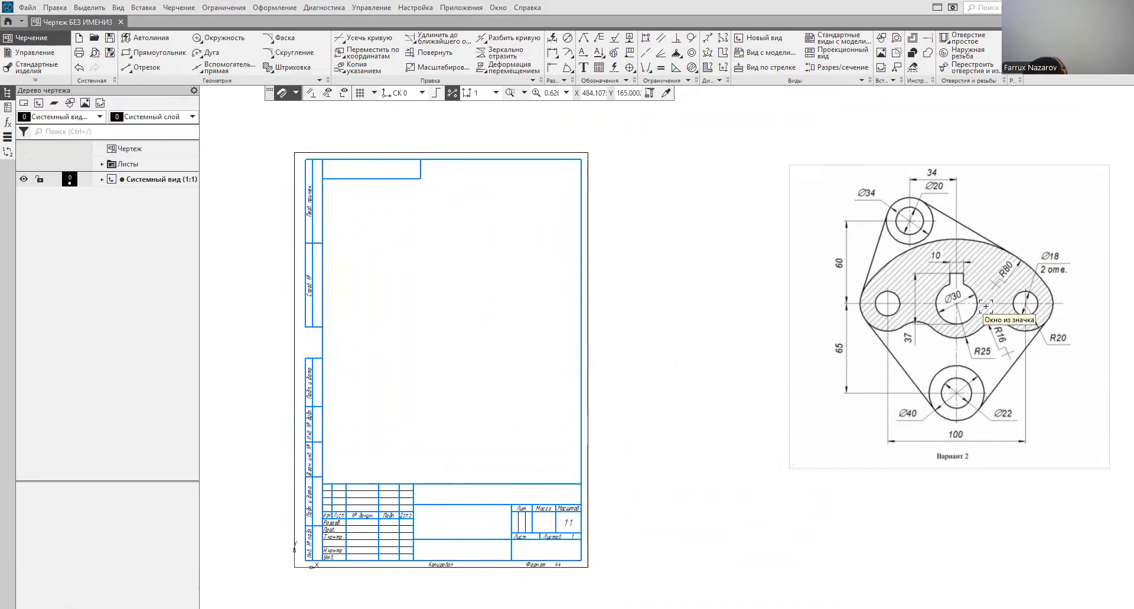
click(227, 68)
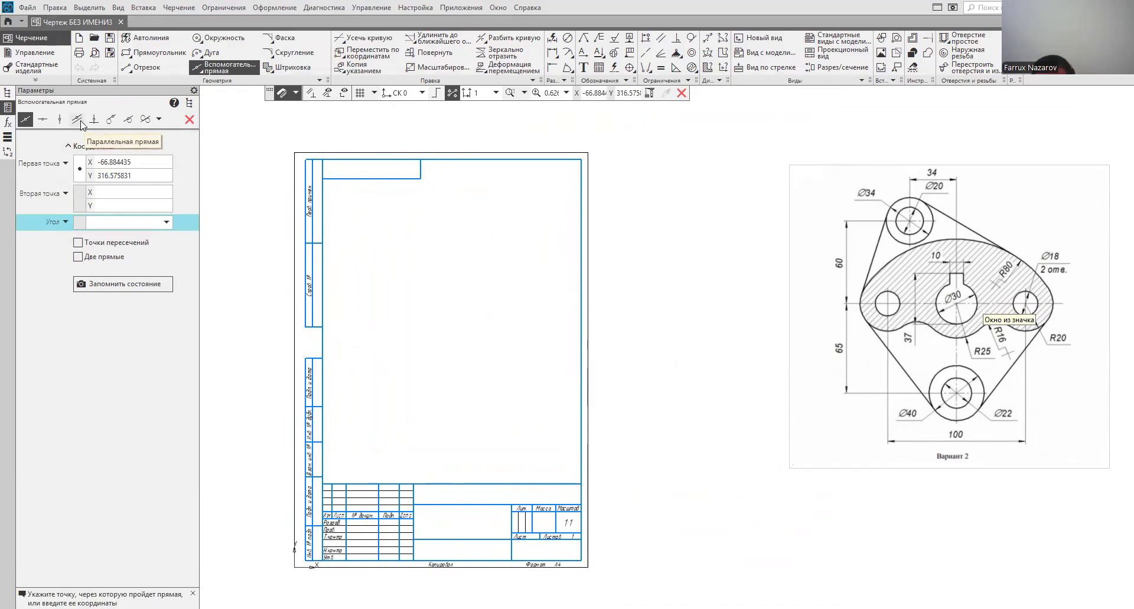
click(61, 120)
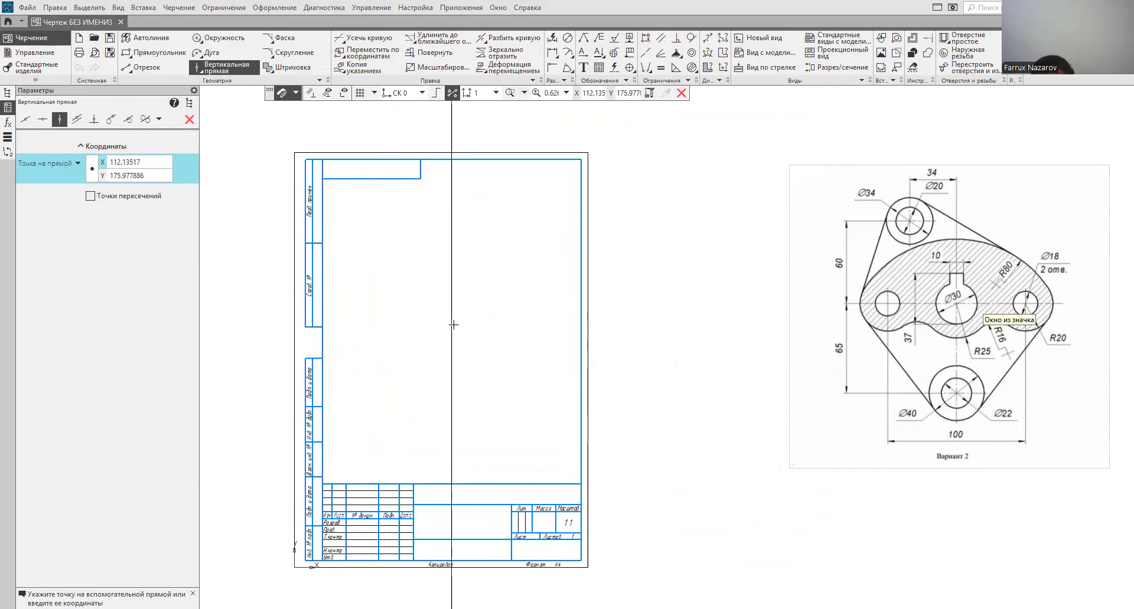
click(43, 120)
click(374, 340)
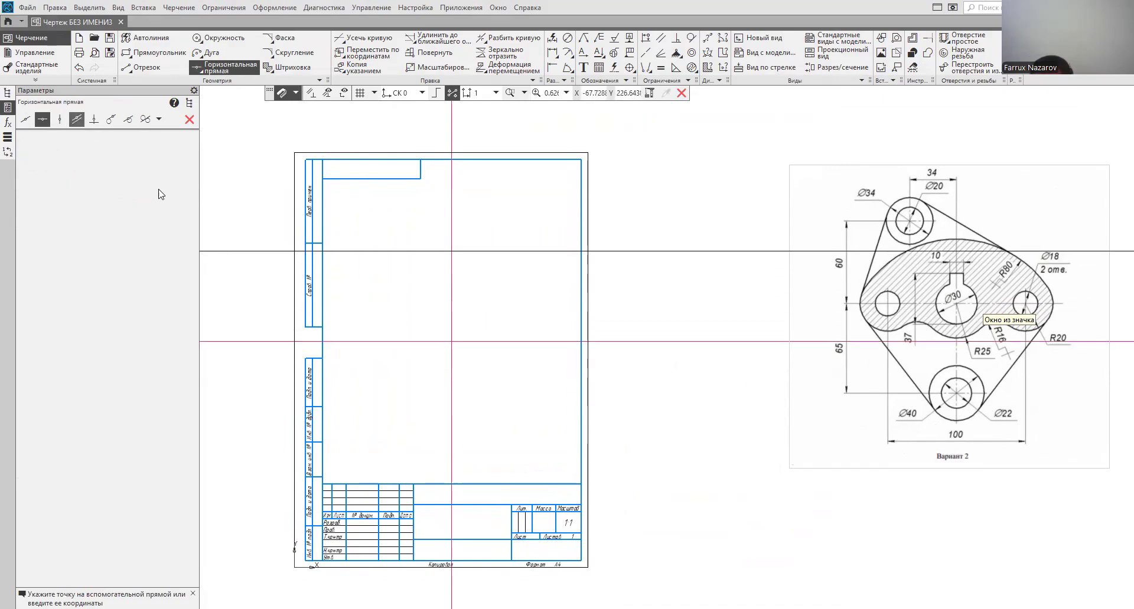
Step: Add parallel construction lines 65 mm below and 60 mm above the horizontal construction line
click(76, 119)
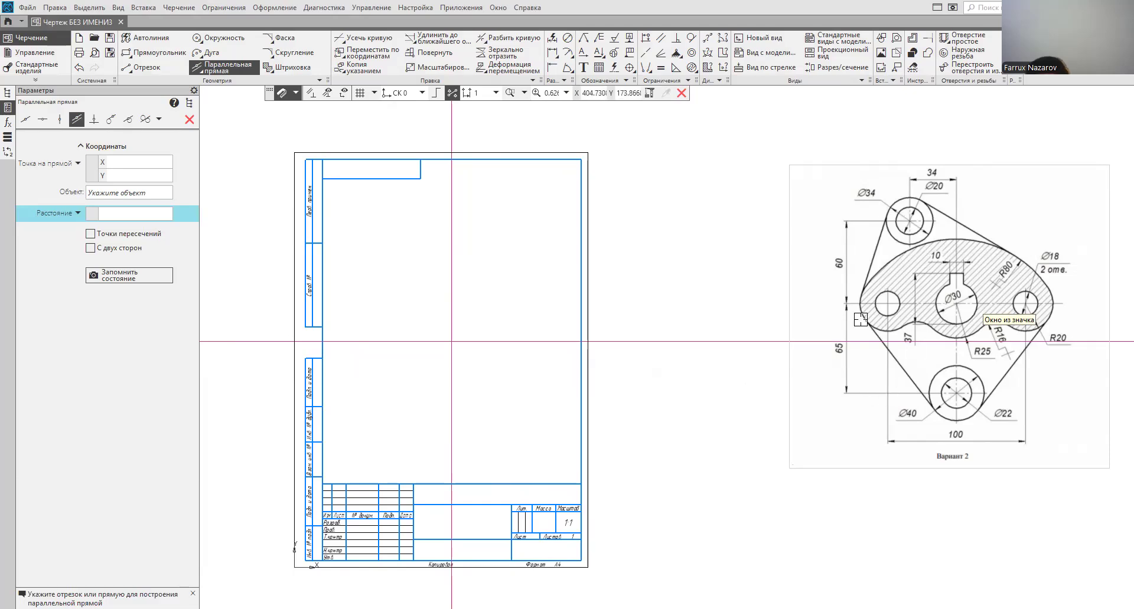
click(398, 341)
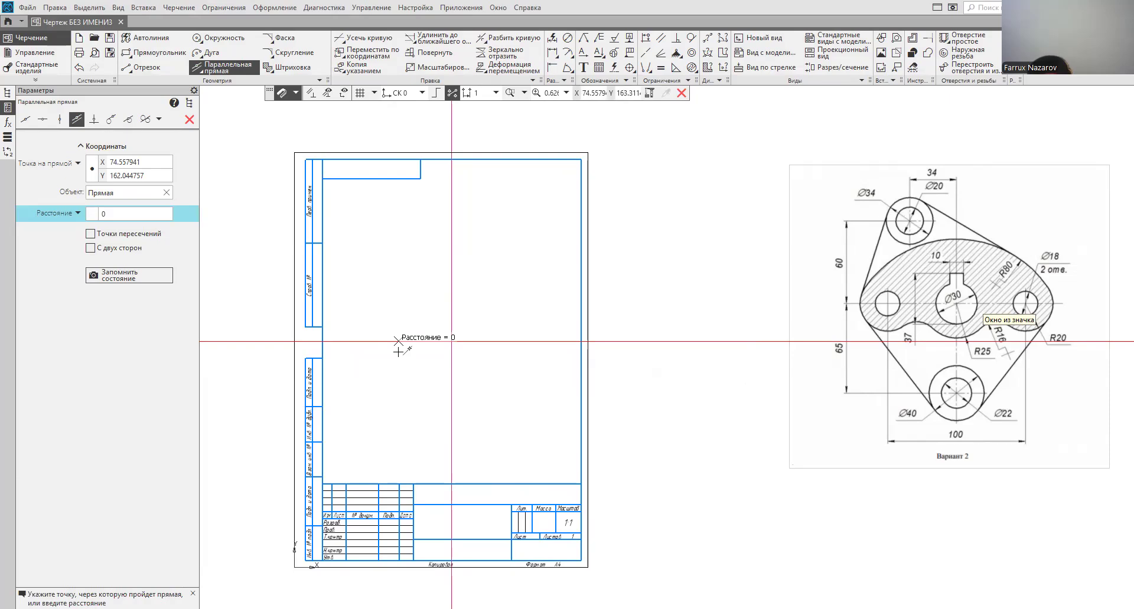
text(65)
key(Return)
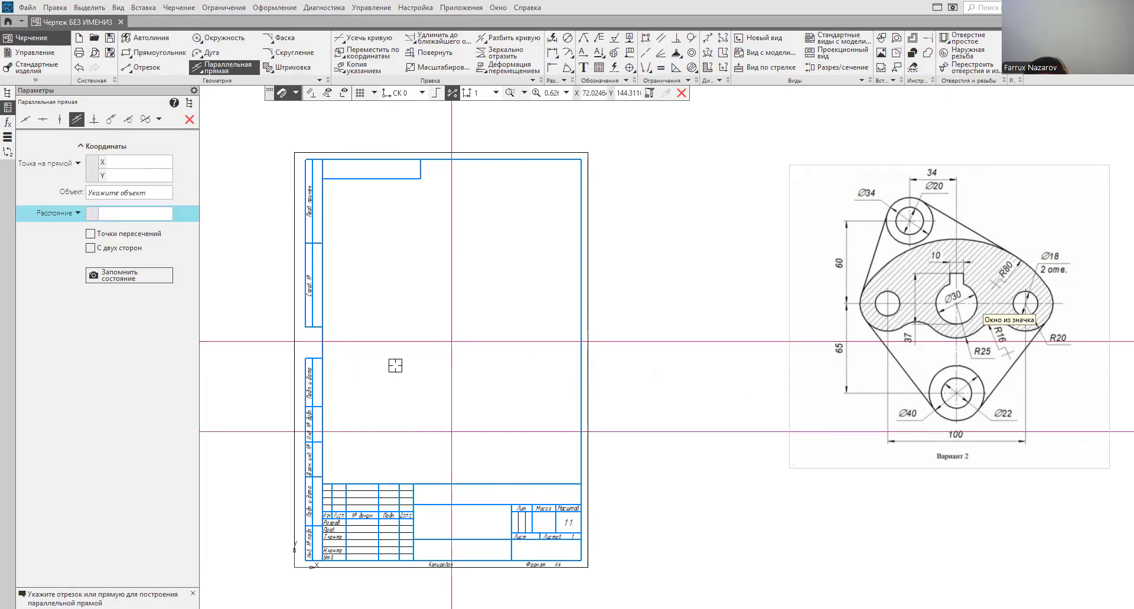
click(381, 342)
text(6)
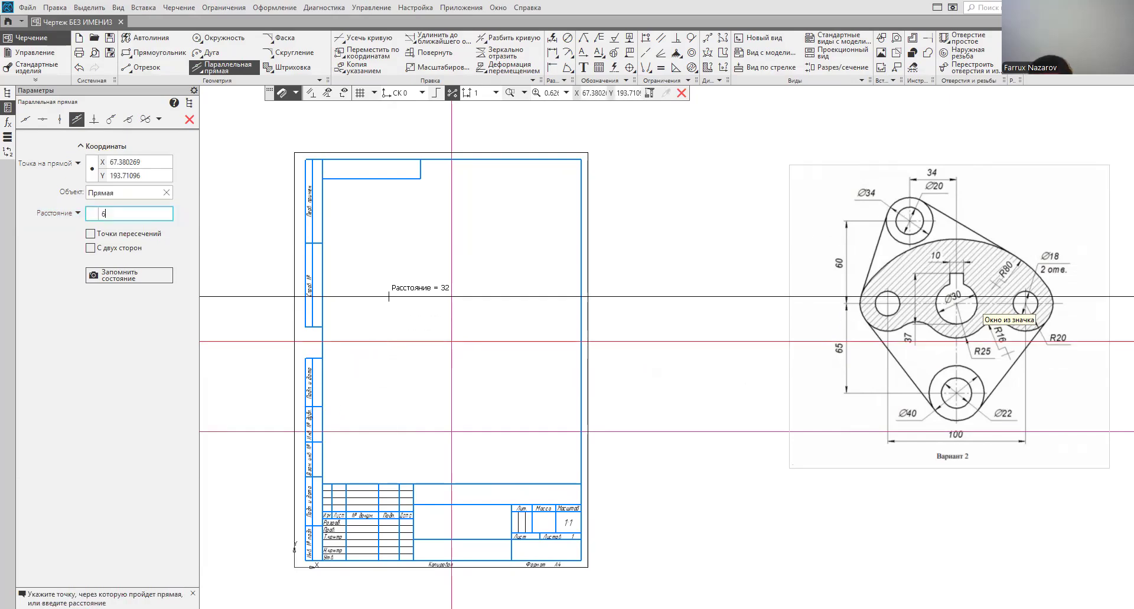
text(0)
key(Return)
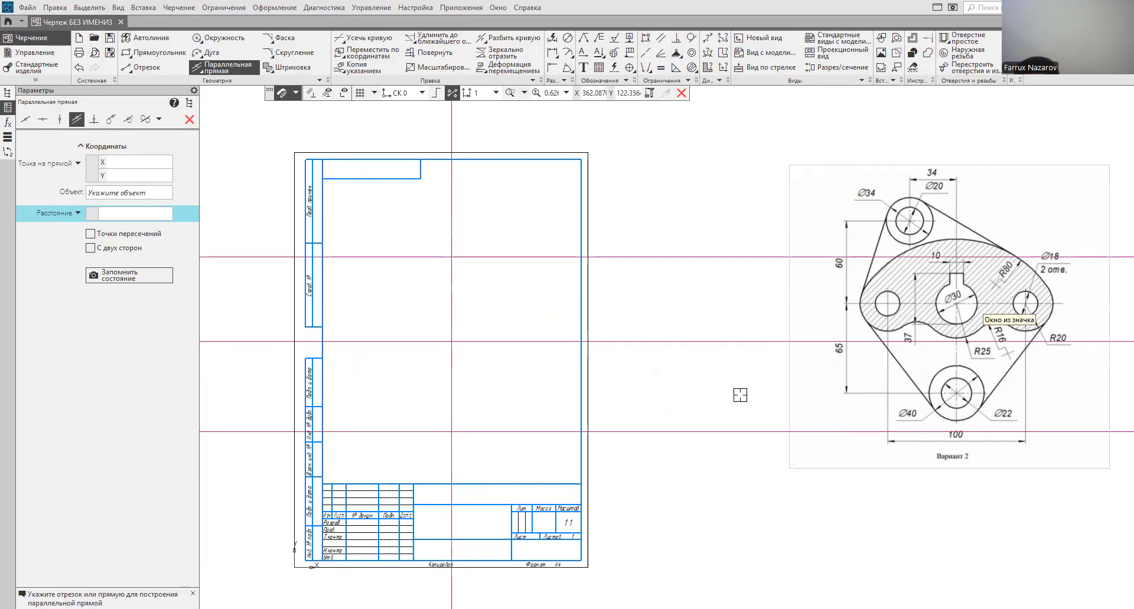
Step: Add parallel construction lines 50 mm away on both sides of the vertical construction line
click(452, 372)
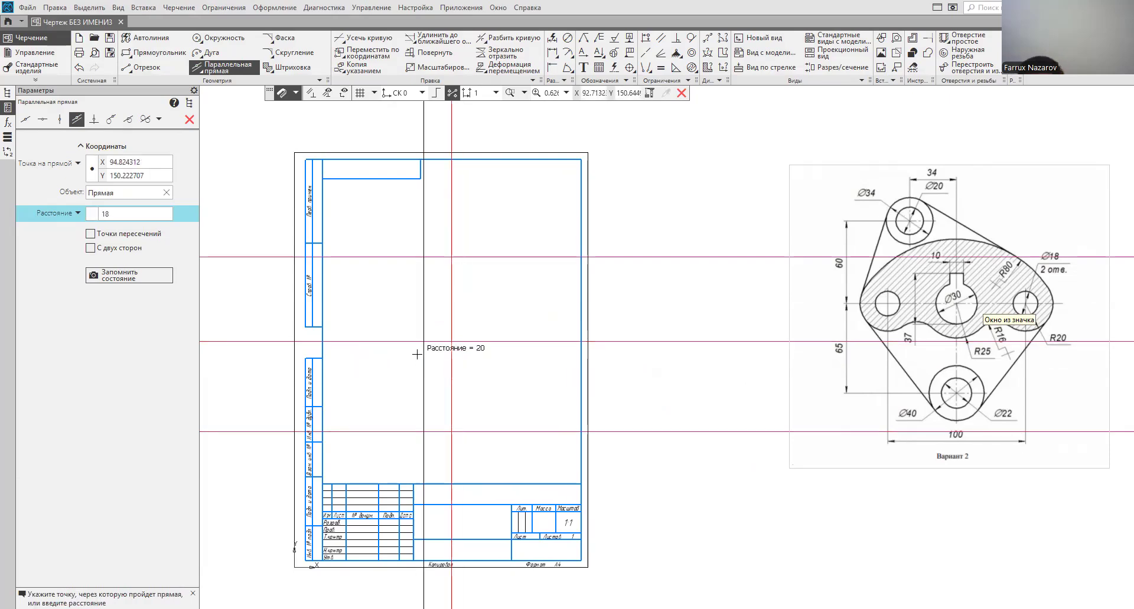
click(112, 250)
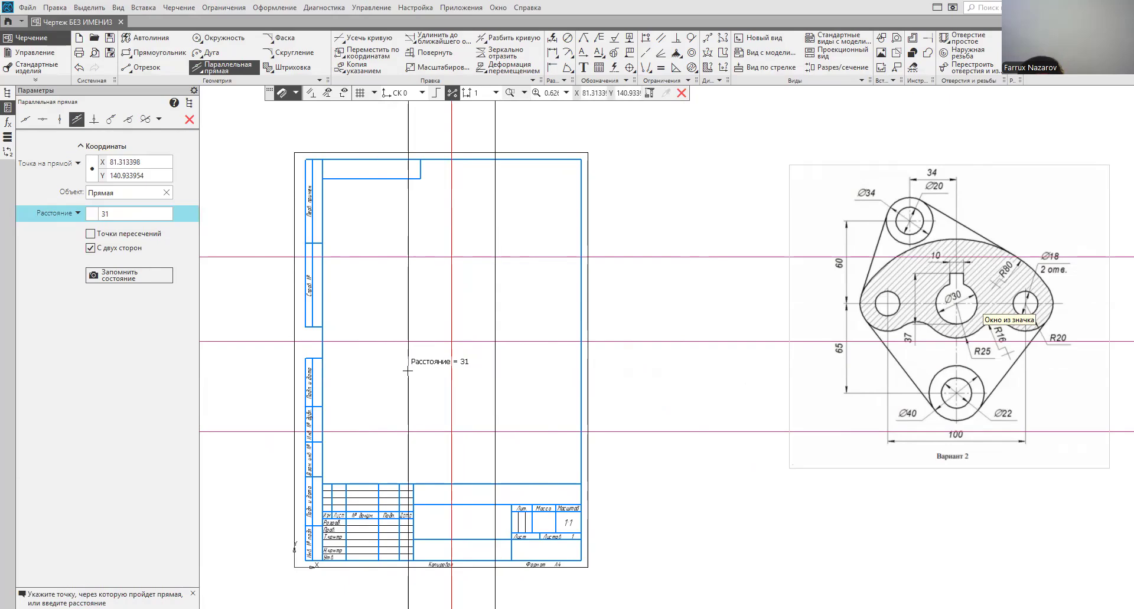
text(50)
key(Return)
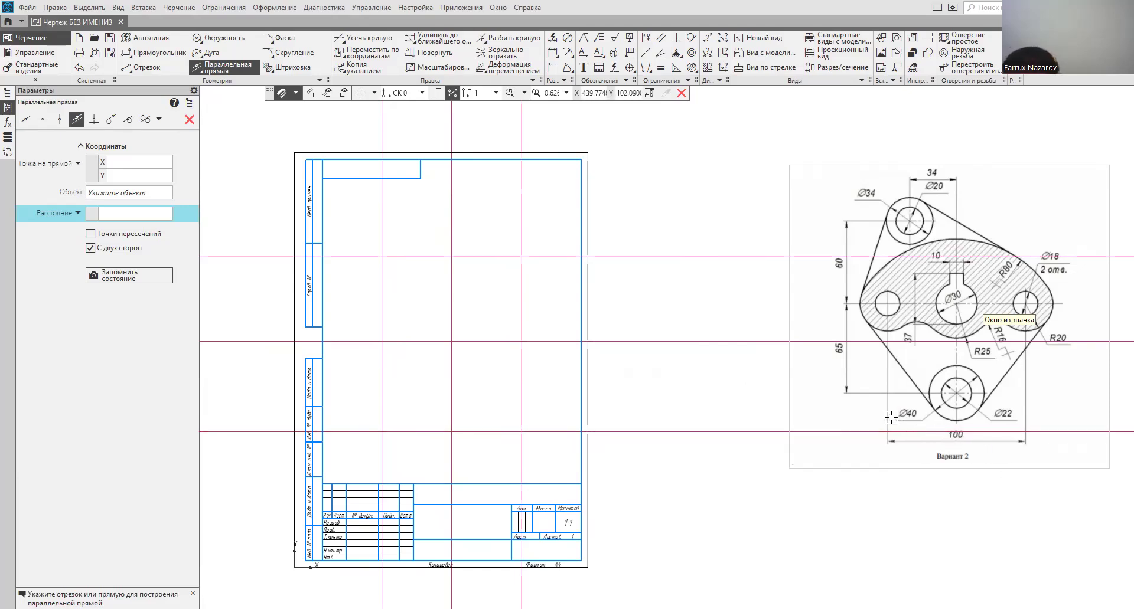
Step: Draw a 40 mm diameter circle with axes and a concentric 22 mm circle without axes at the lower central intersection
click(219, 38)
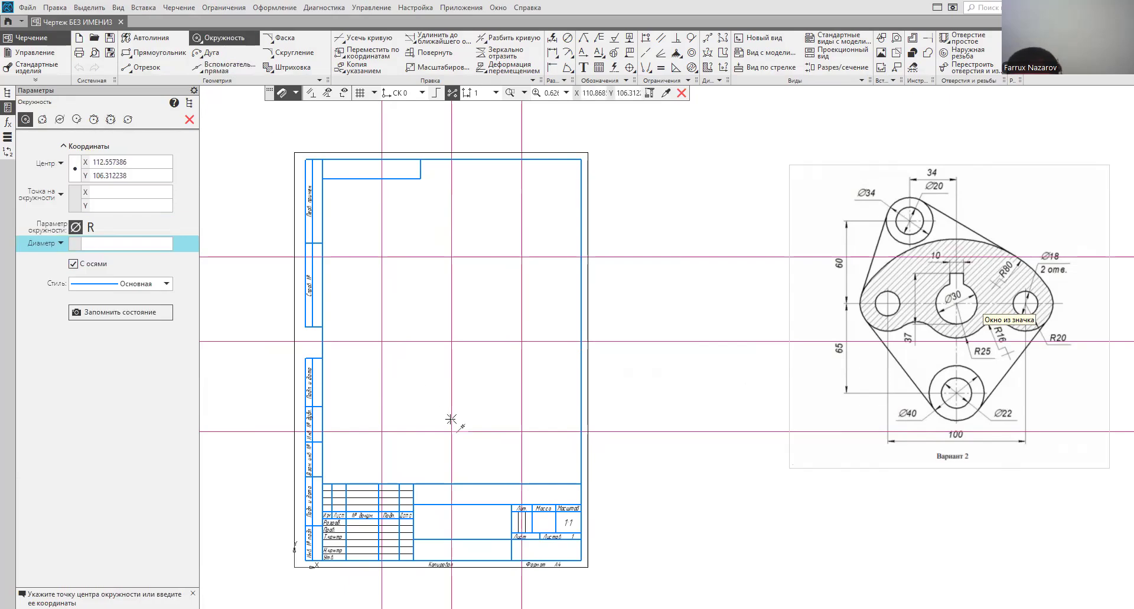
click(452, 432)
text(40)
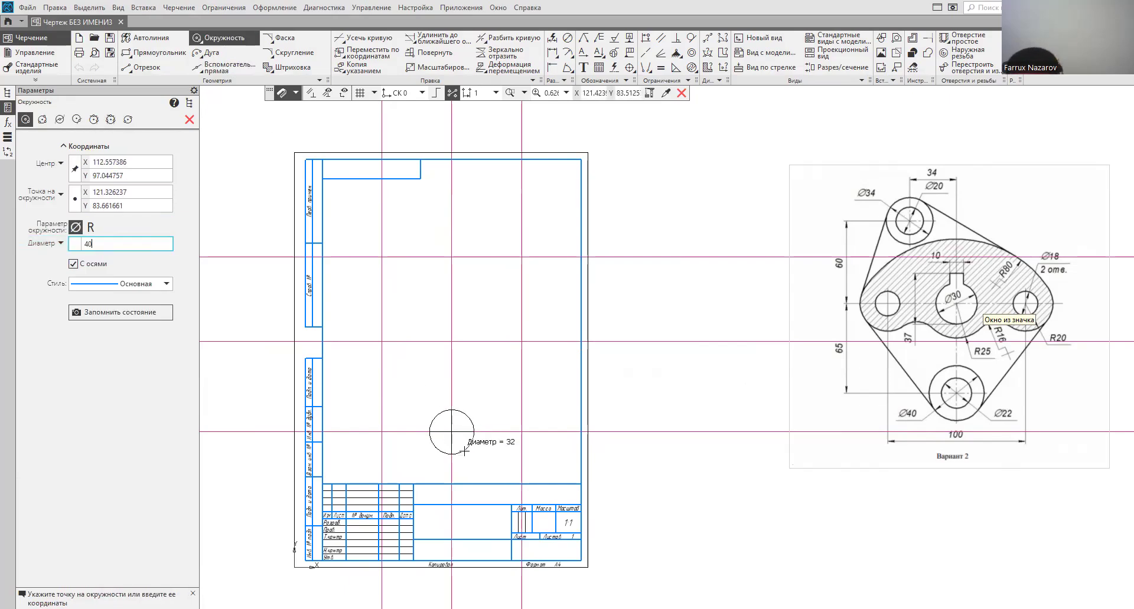
key(Return)
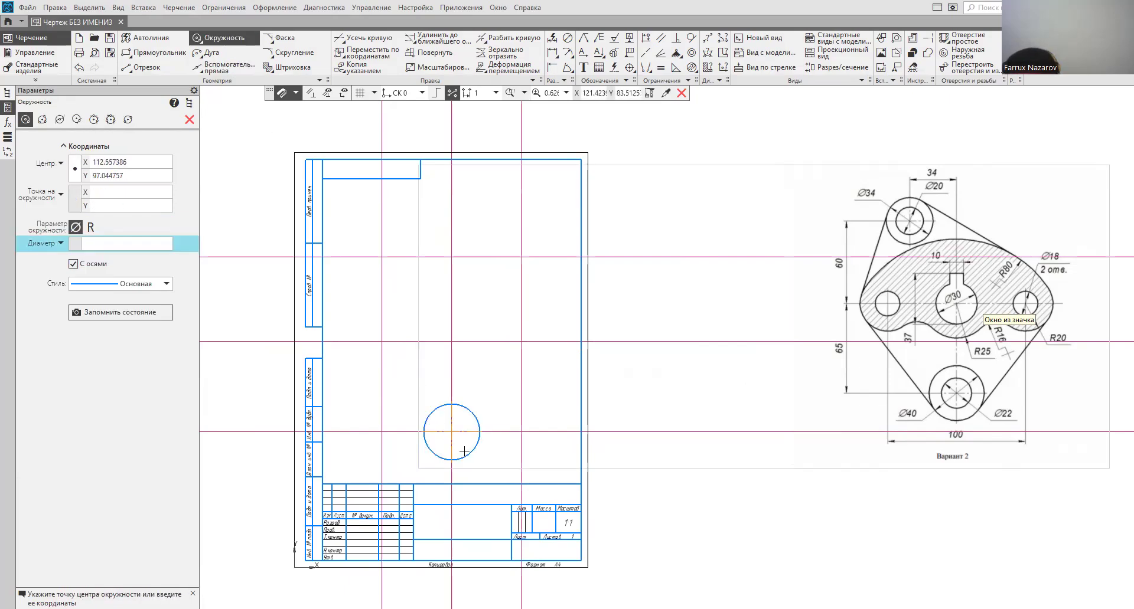
click(74, 264)
click(452, 433)
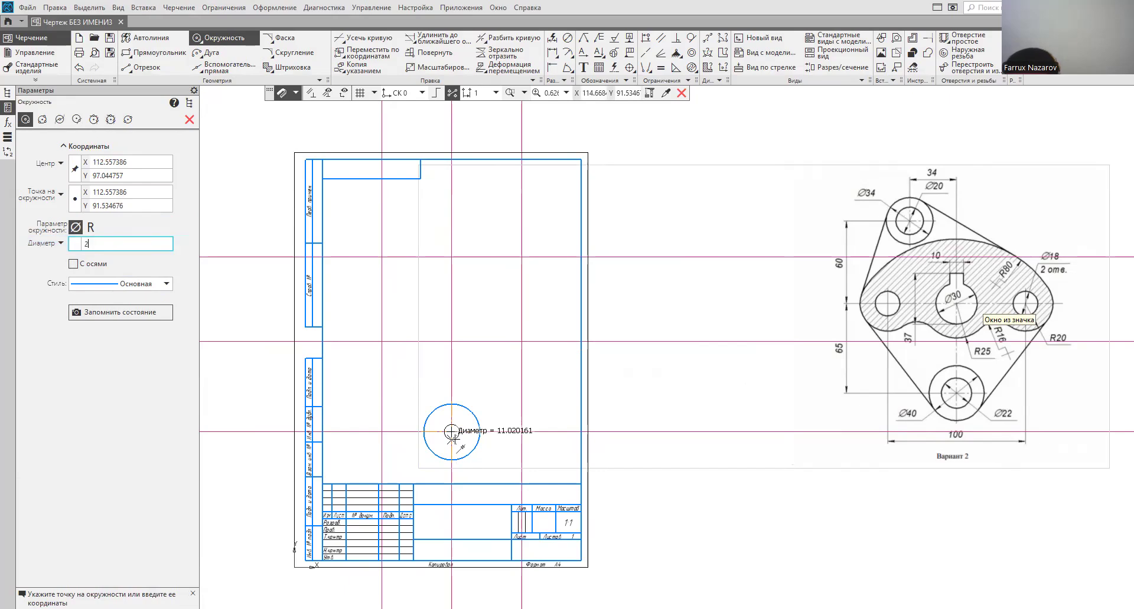
click(454, 440)
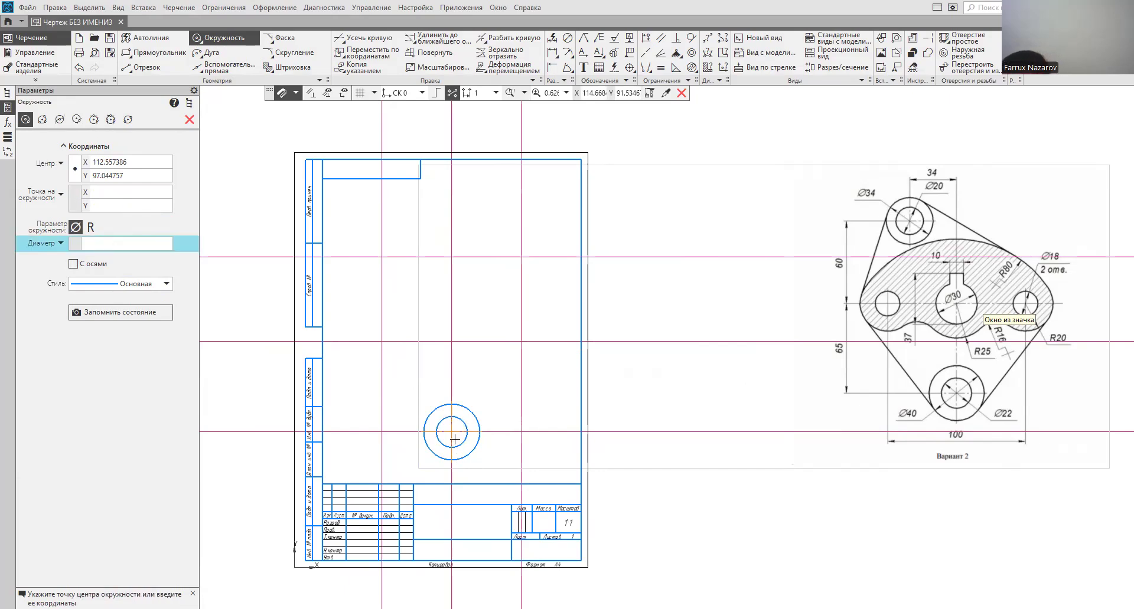
Step: Draw a 30 mm diameter circle without axes at the intersection of the two original construction lines
click(451, 342)
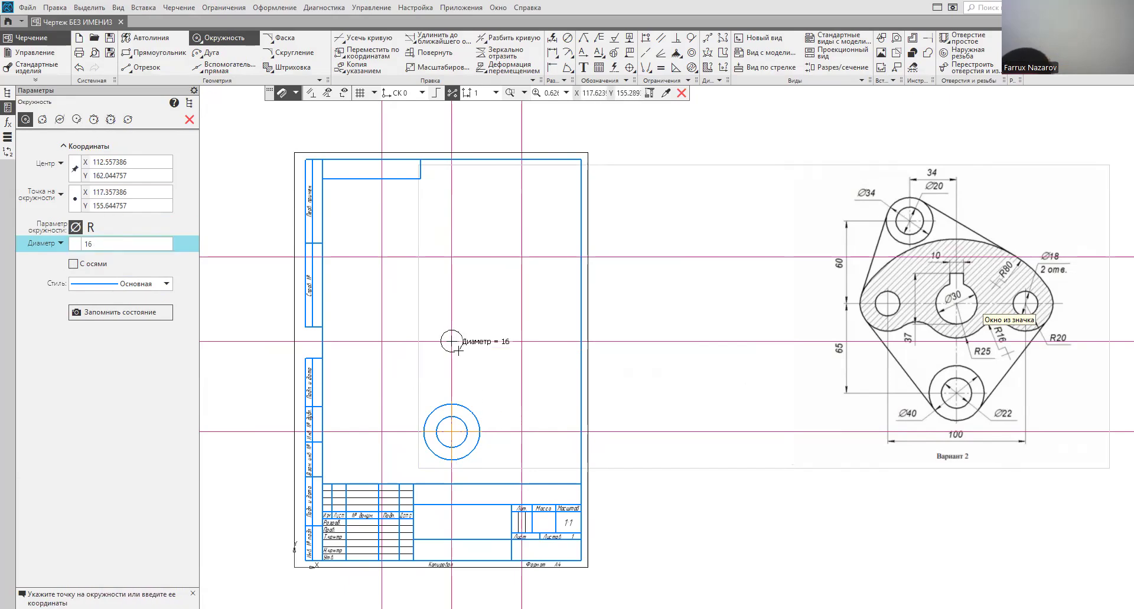
text(30)
key(Return)
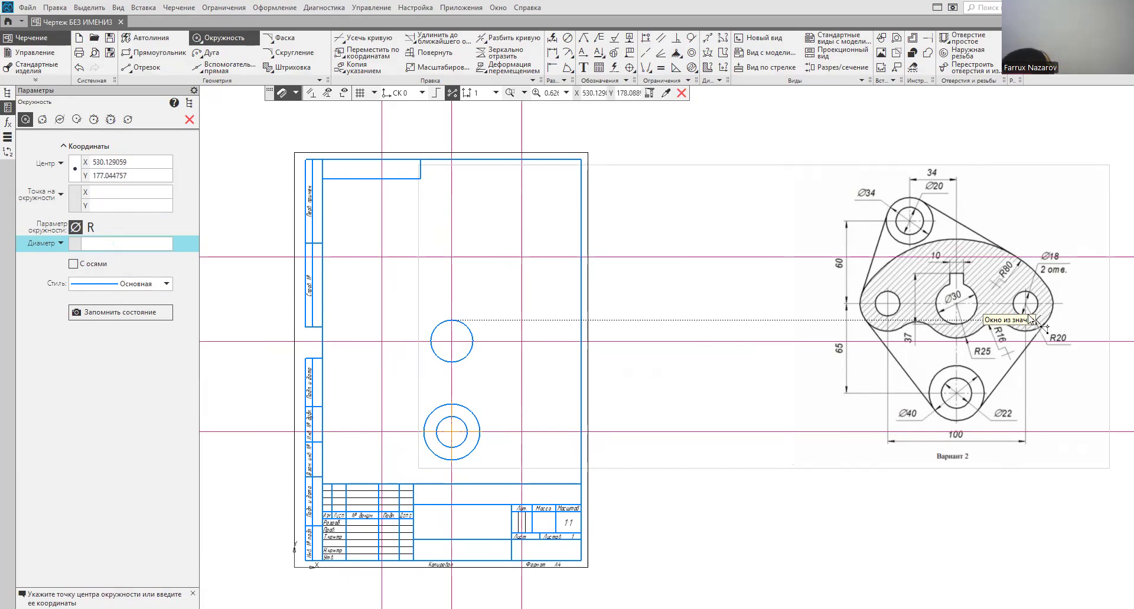
Step: Draw two 18 mm diameter circles where the outer vertical construction lines cross the middle horizontal line
click(381, 341)
text(18)
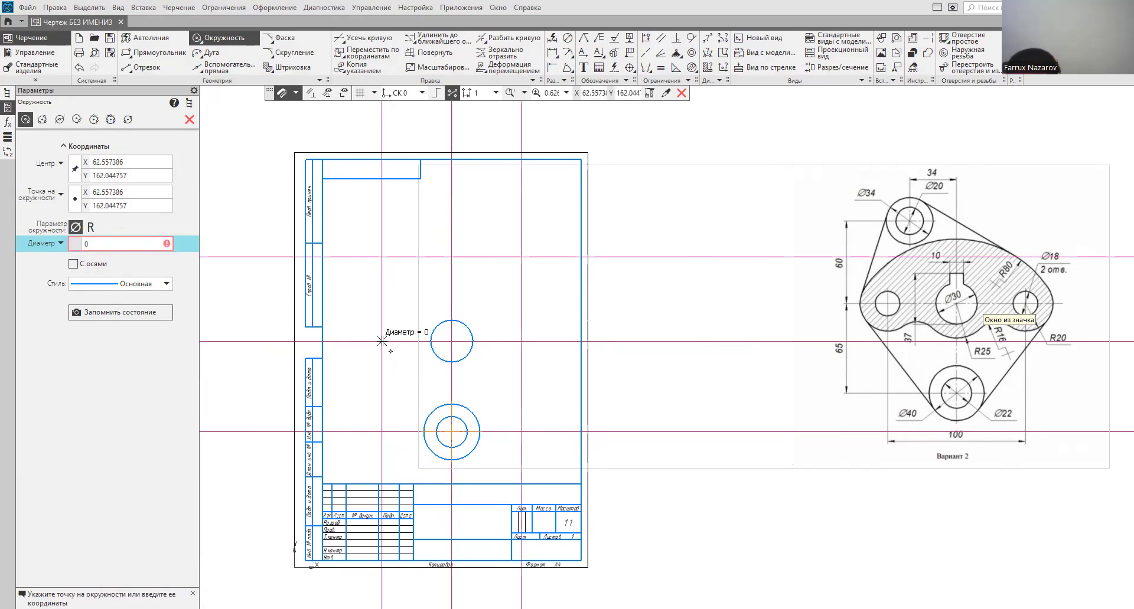
text(1)
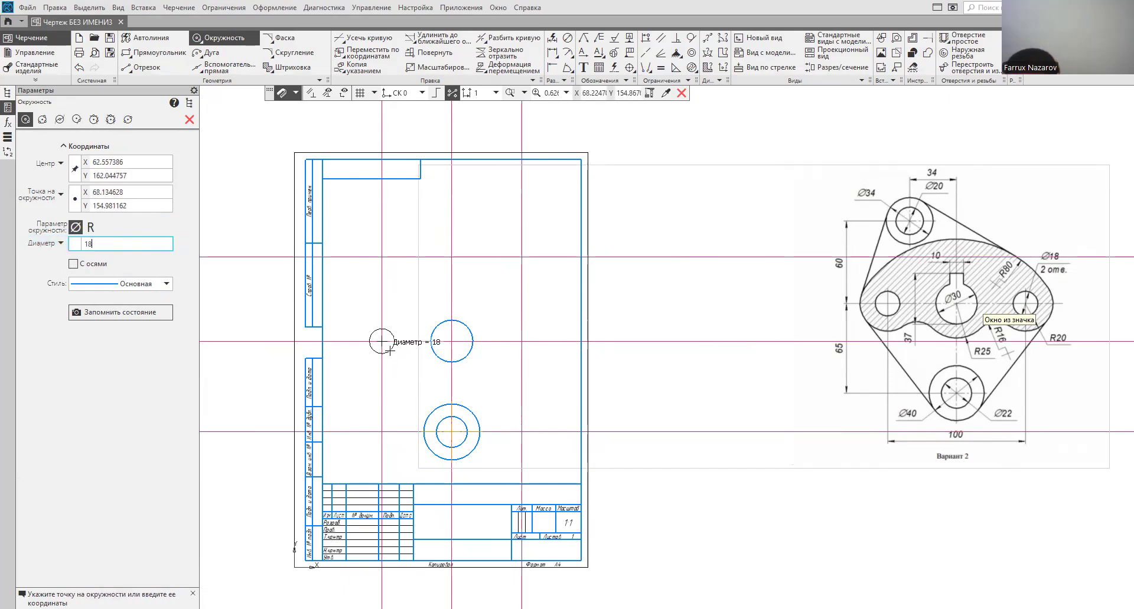
text(8)
key(Return)
click(522, 341)
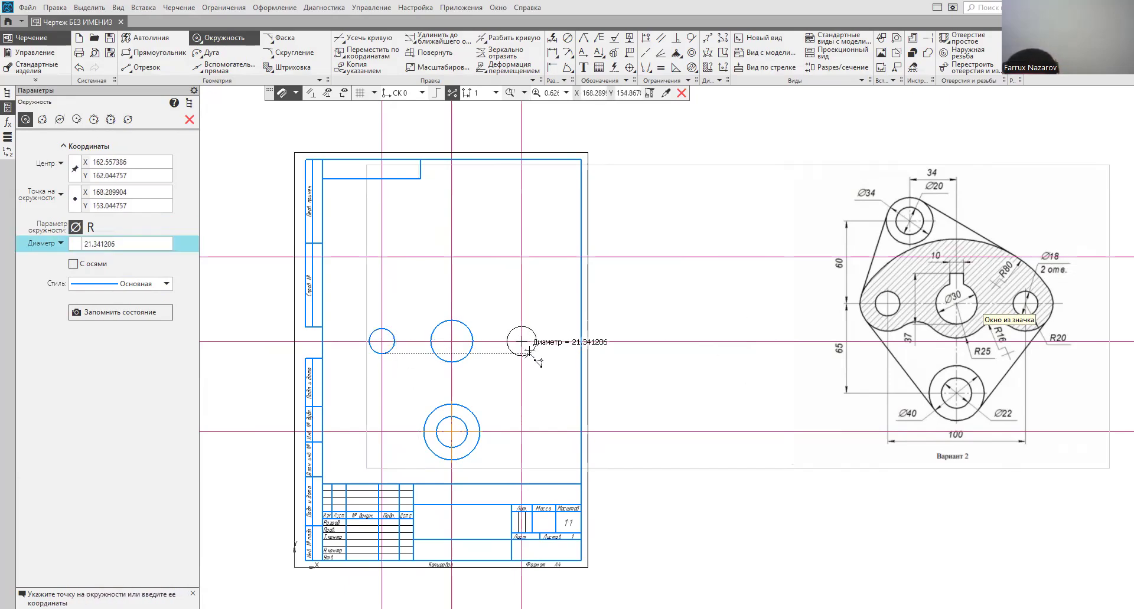
text(1)
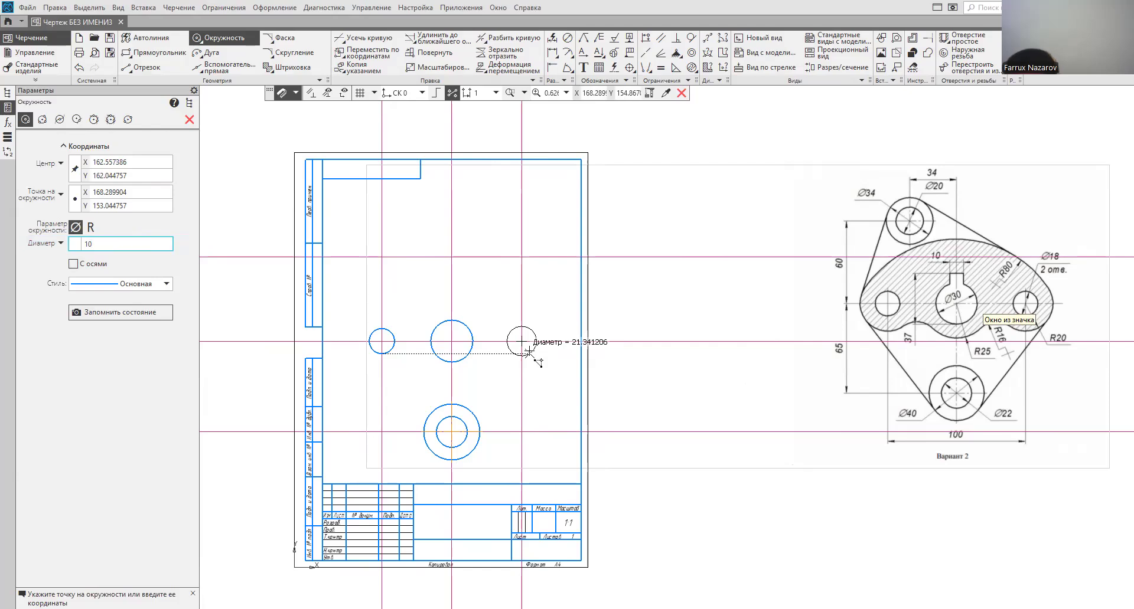
text(8)
key(Return)
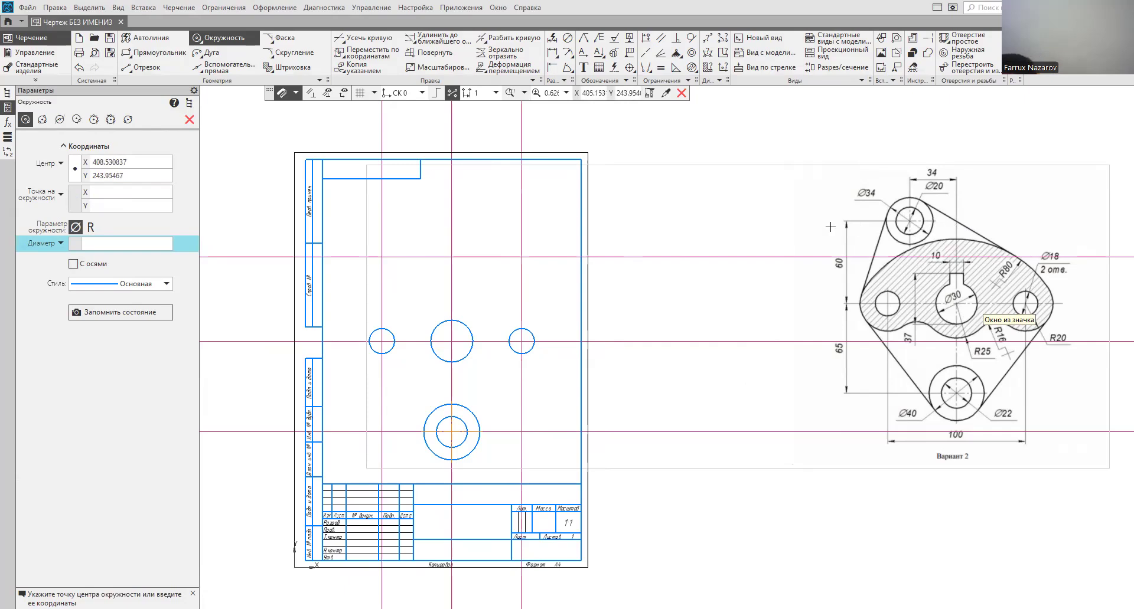
Step: Add a single parallel construction line 34 mm to the left of the central vertical line, with the two-sided option off
click(224, 66)
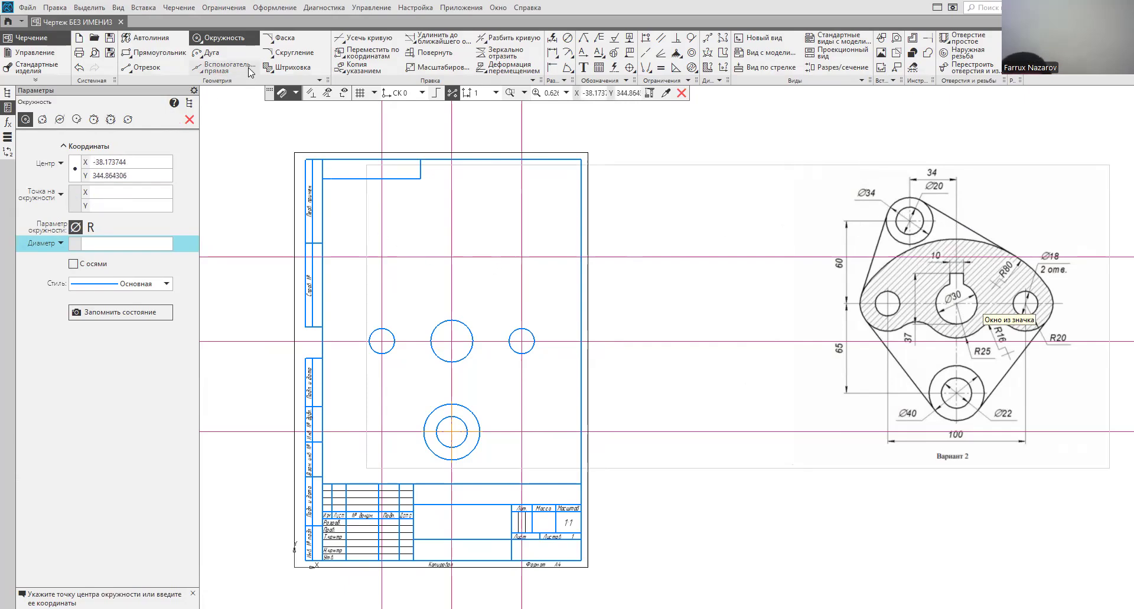
click(79, 120)
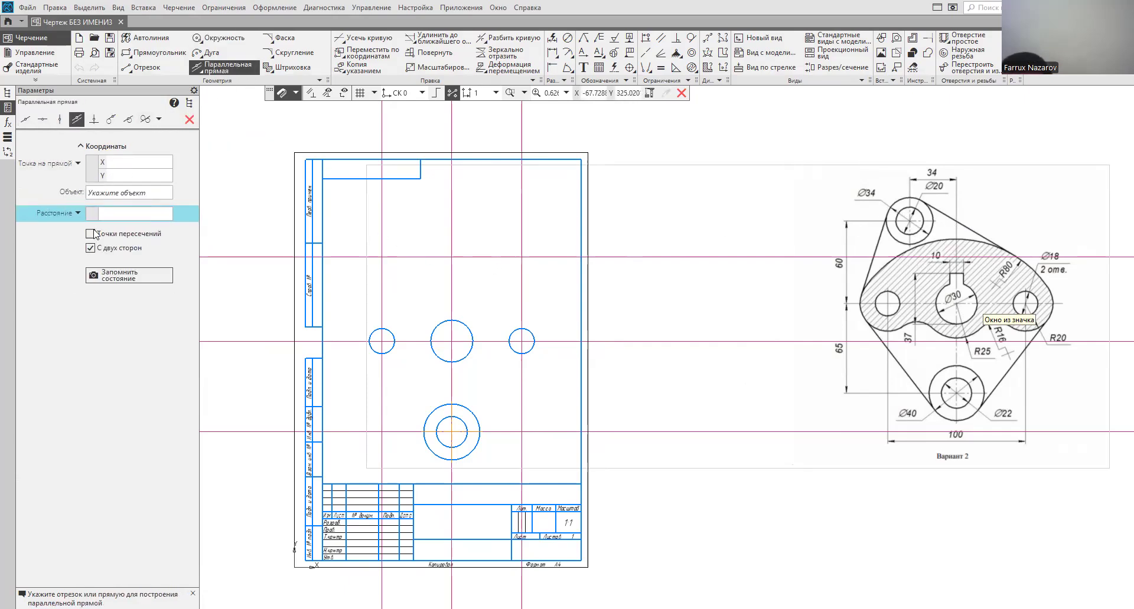
click(451, 294)
text(3)
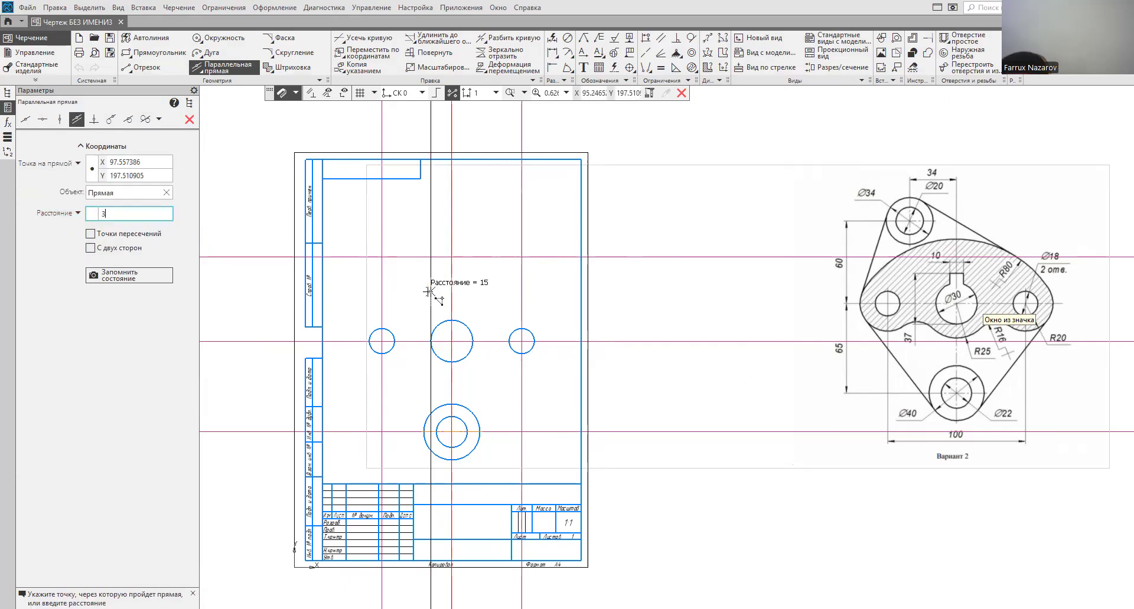
text(4)
key(Return)
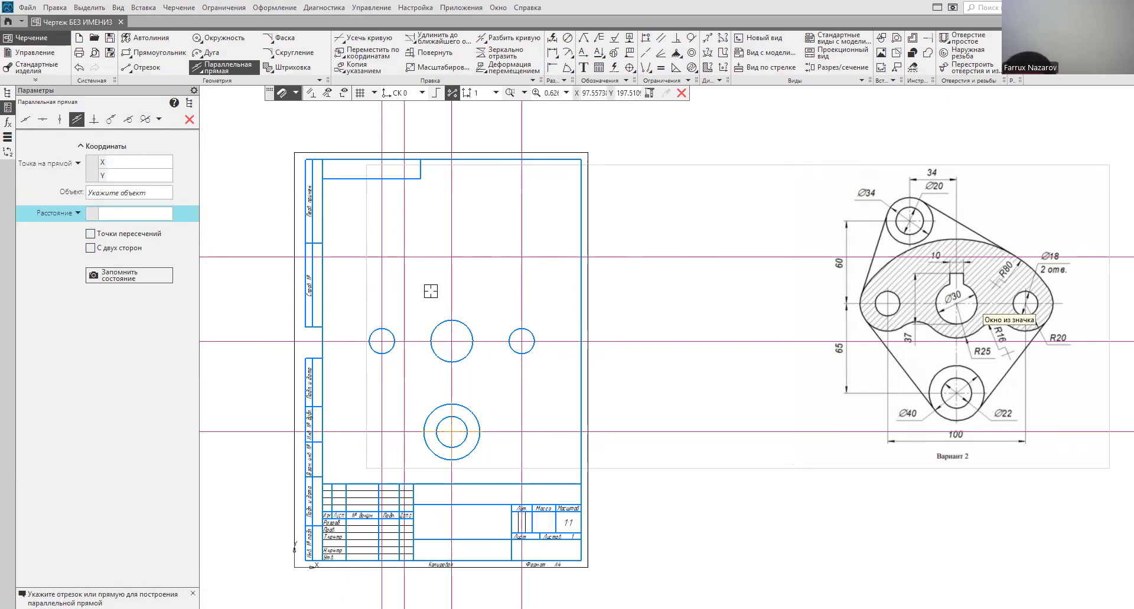
Step: Draw concentric circles of 34 mm and 20 mm diameter where the 34 mm offset line crosses the upper horizontal line
scroll(431, 287, up, 1)
scroll(432, 287, down, 1)
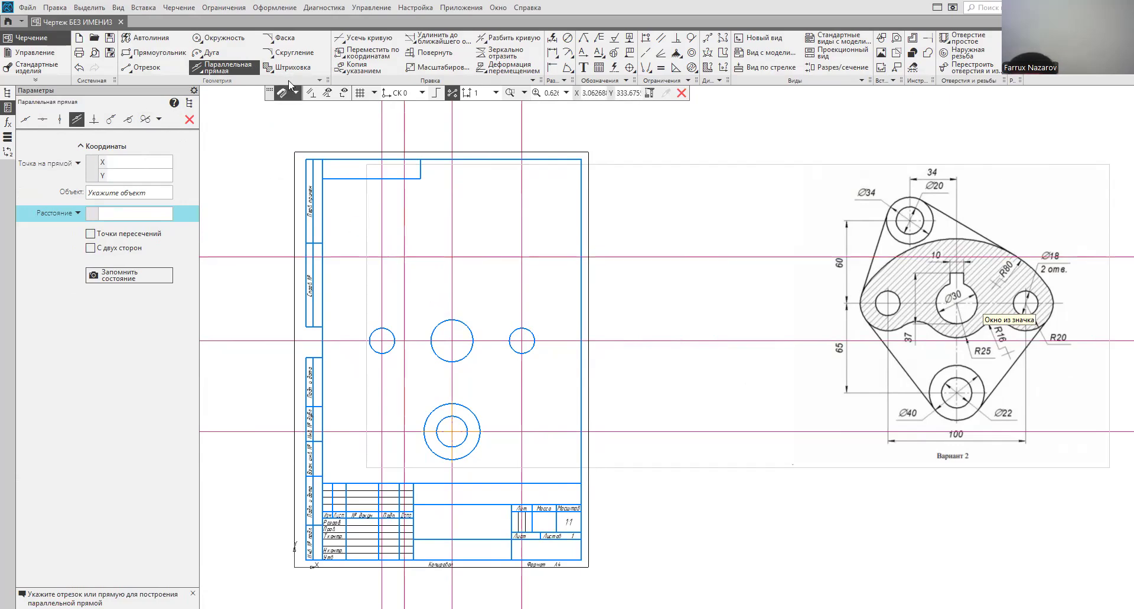
click(215, 38)
click(404, 257)
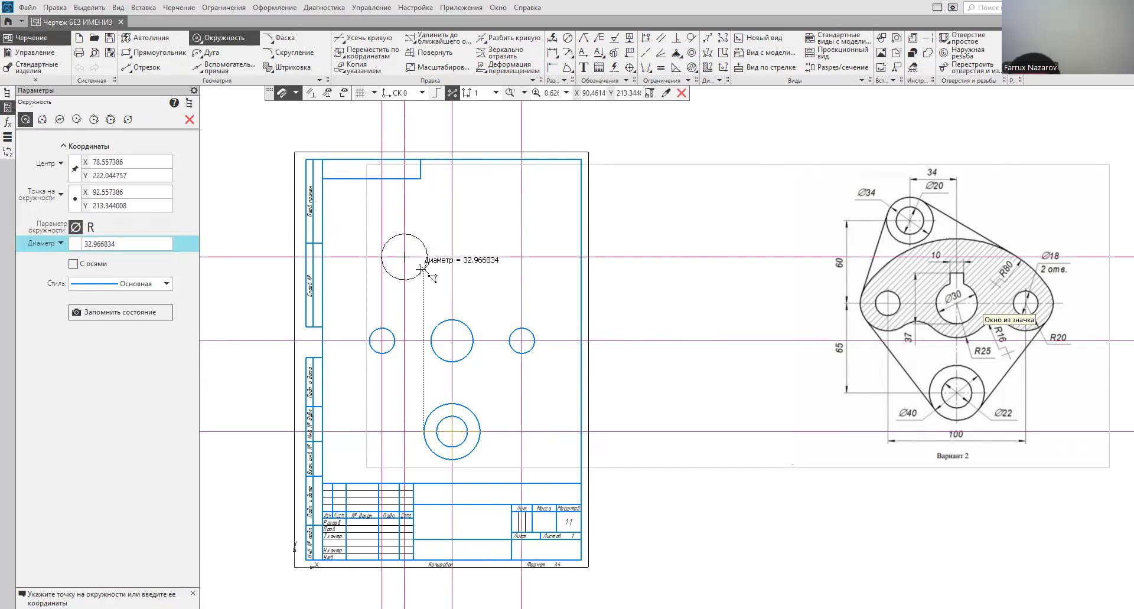
click(420, 268)
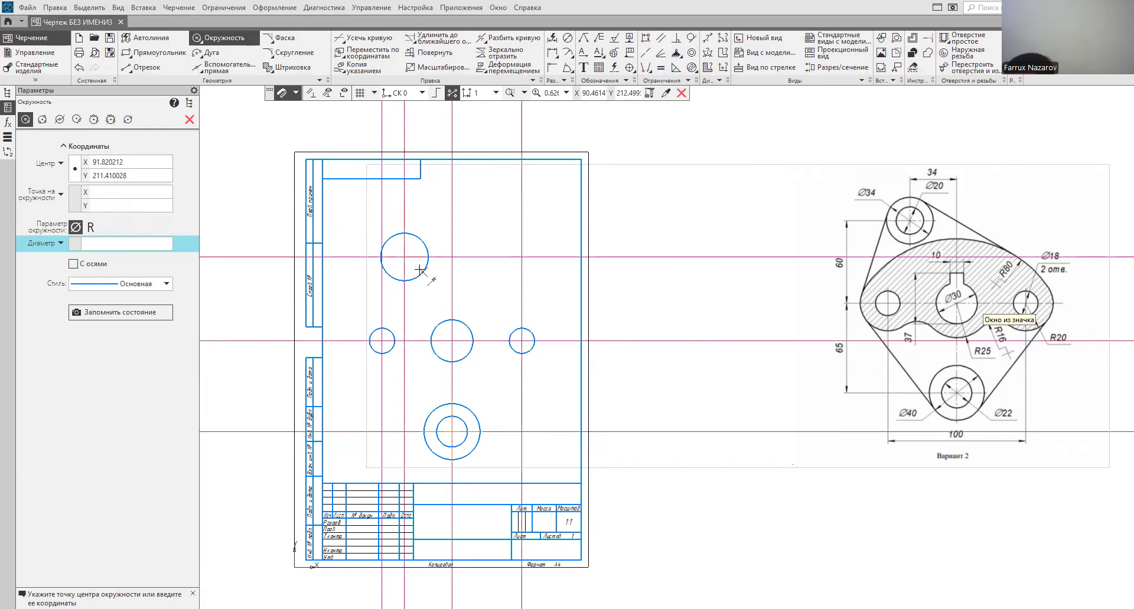
click(404, 257)
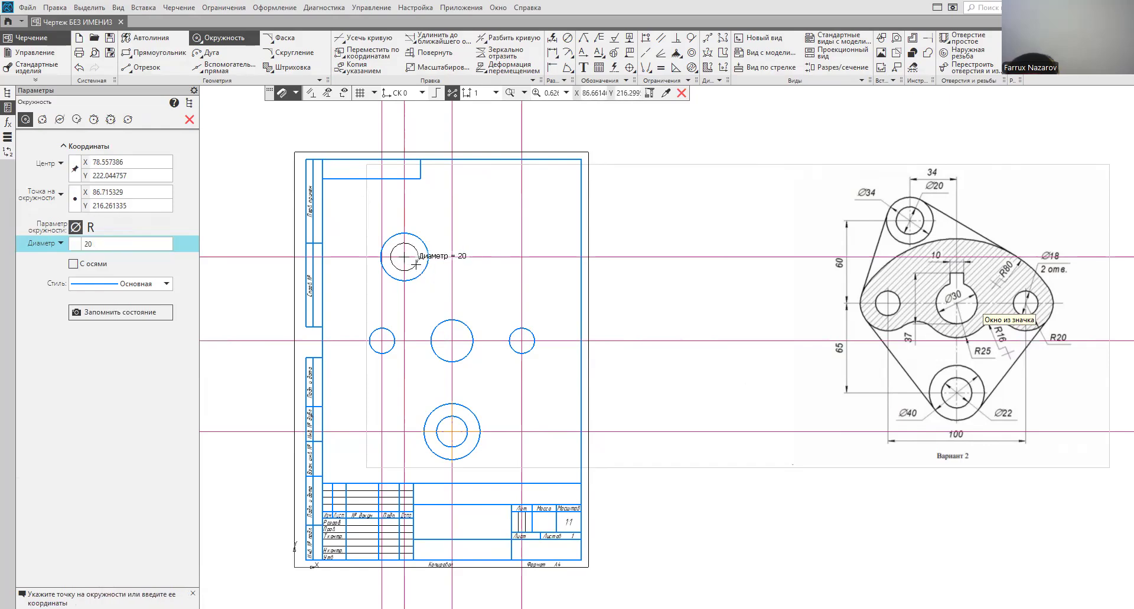
key(Return)
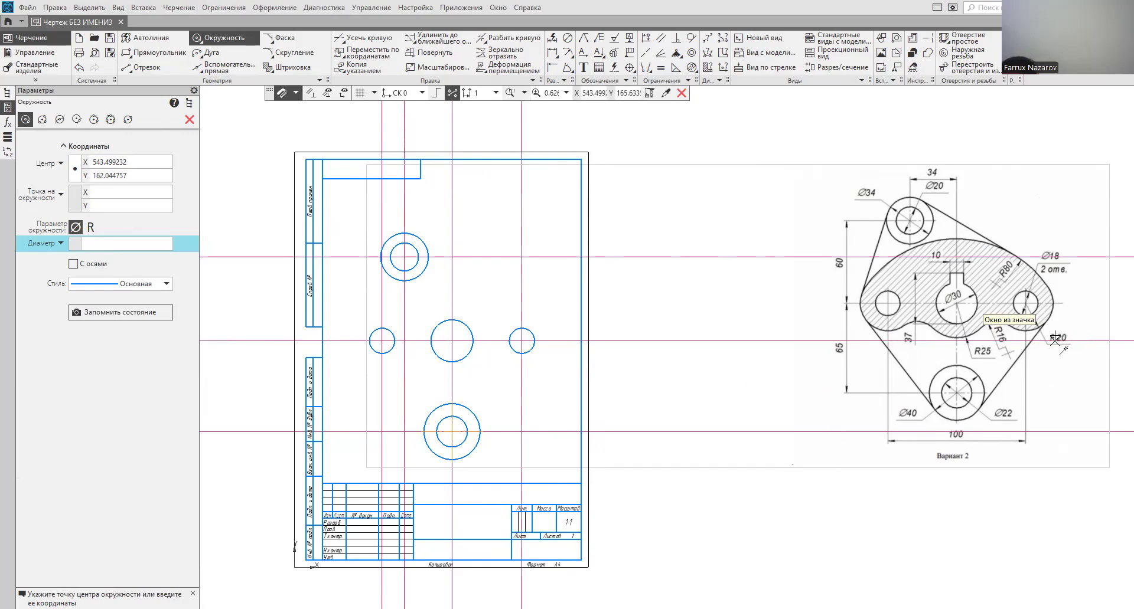
Step: Draw a 40 mm diameter circle concentric with each of the two 18 mm side circles
click(521, 340)
text(40)
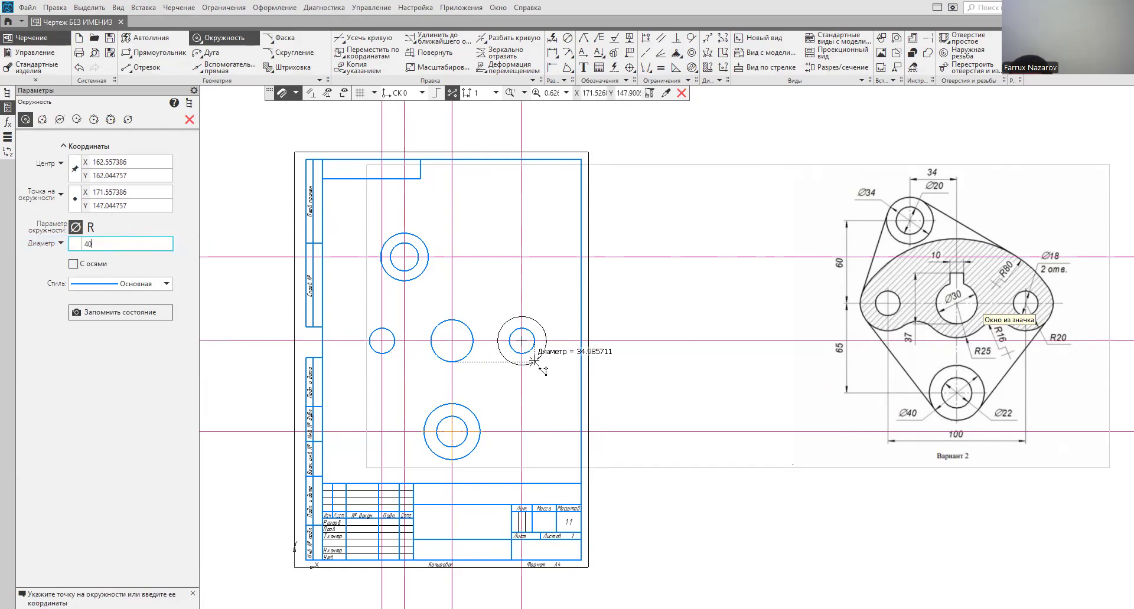
key(Return)
click(382, 341)
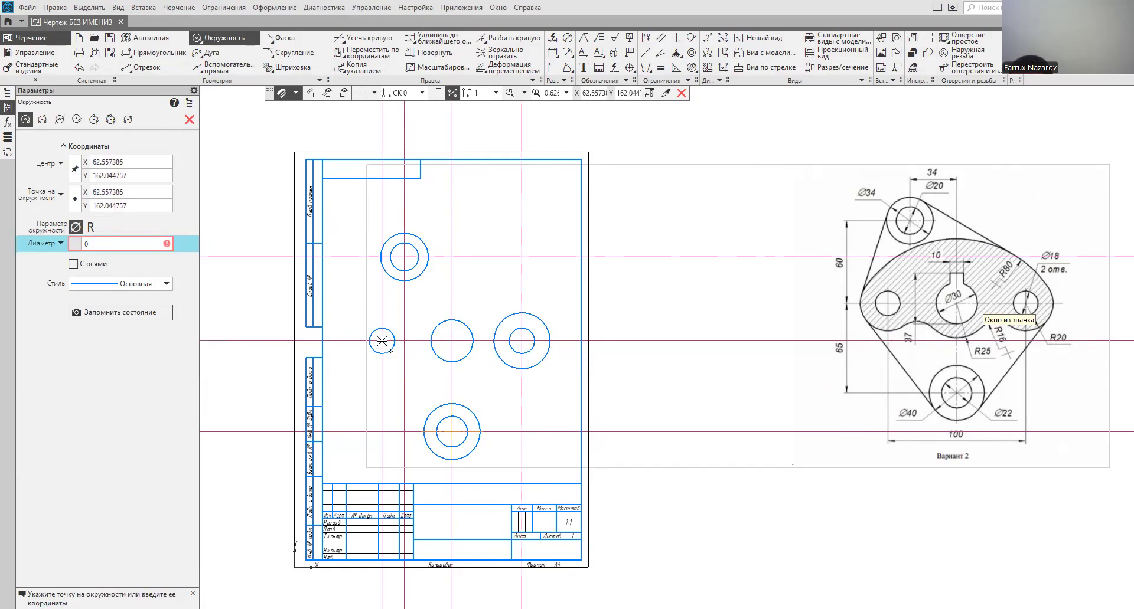
text(40)
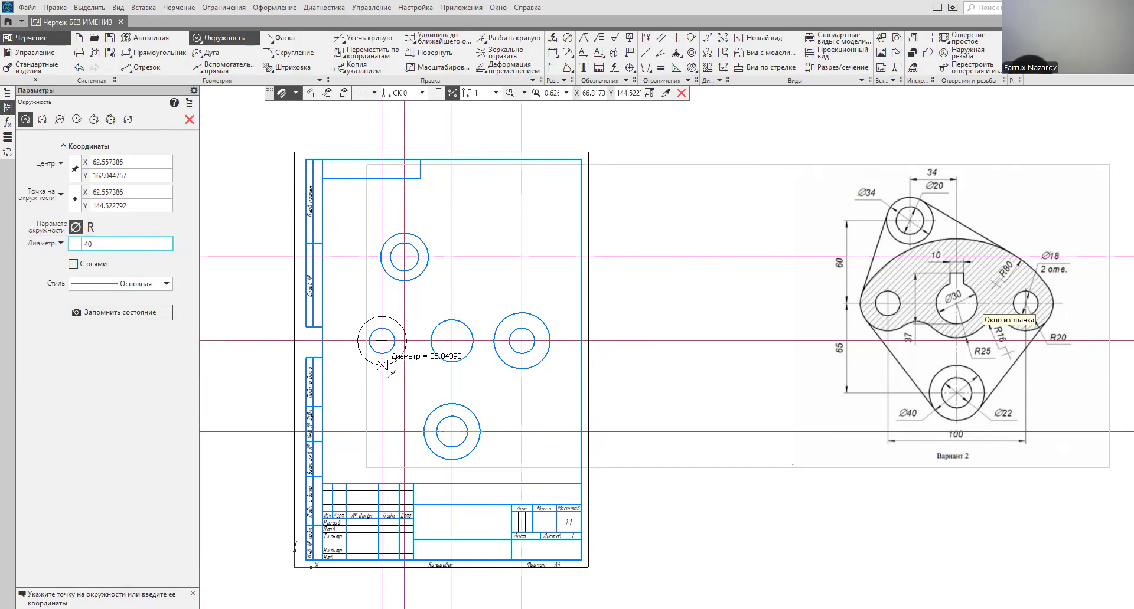
key(Return)
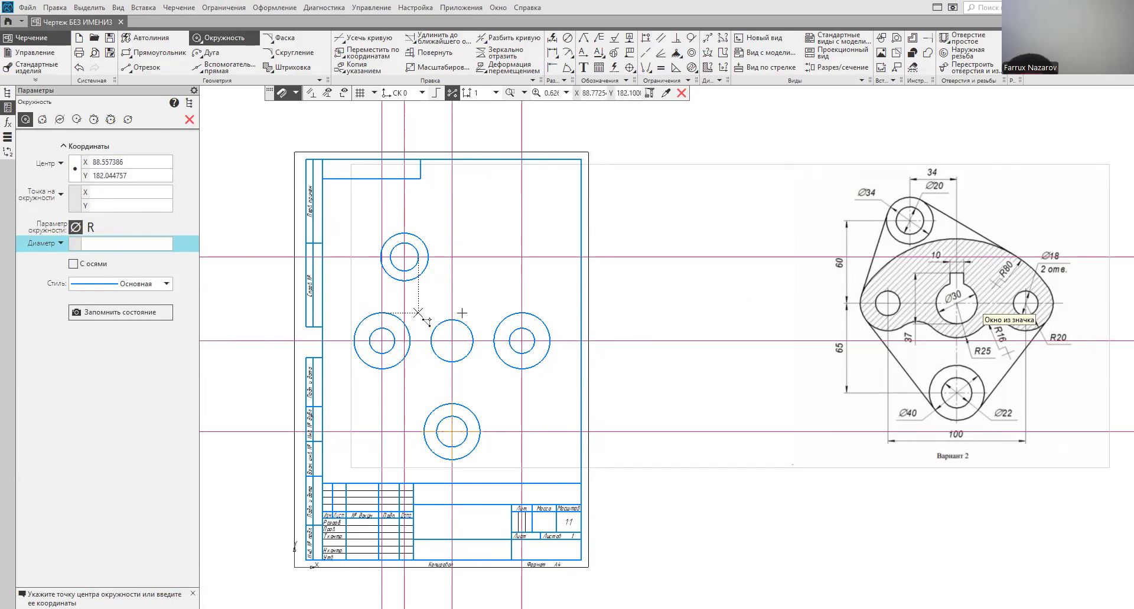
Step: Draw a 160 mm diameter circle tangent to both 40 mm side circles, enclosing them and arching above the central circle
click(94, 120)
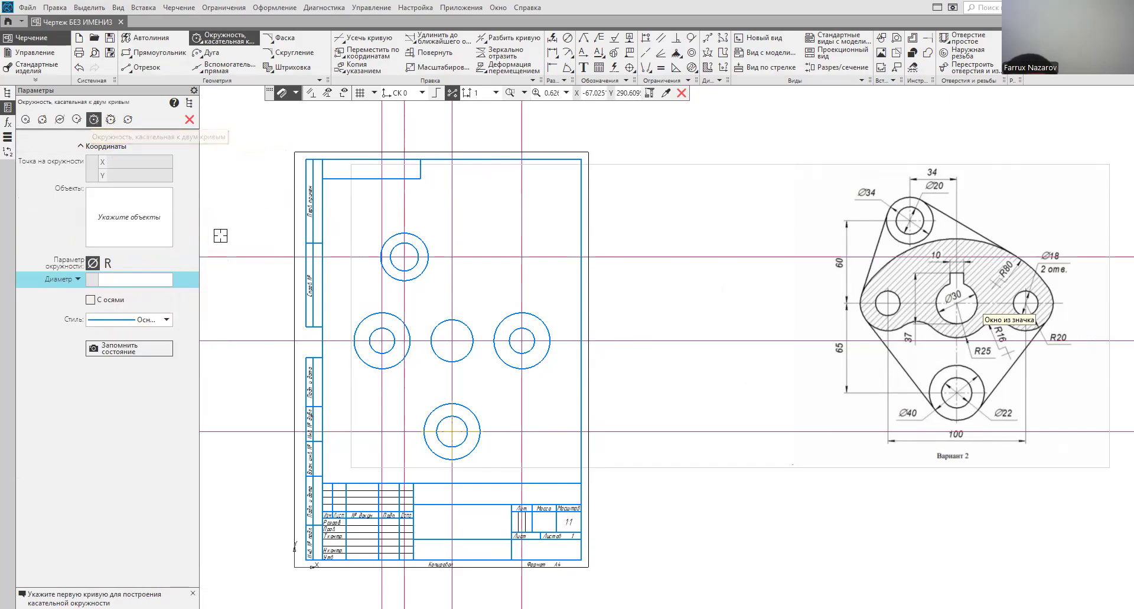
click(369, 313)
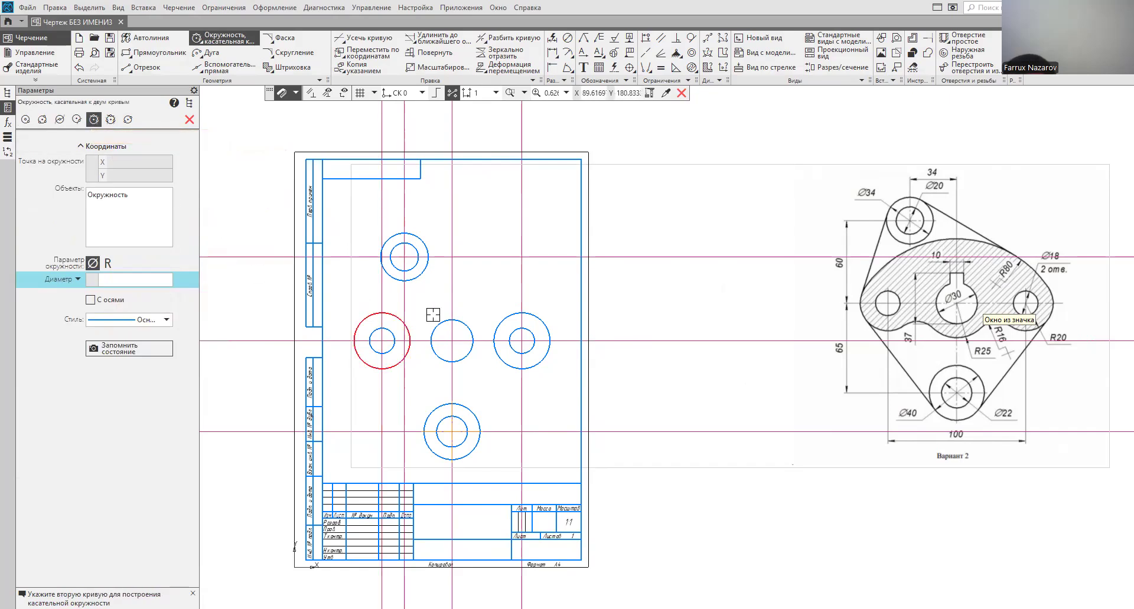
click(515, 312)
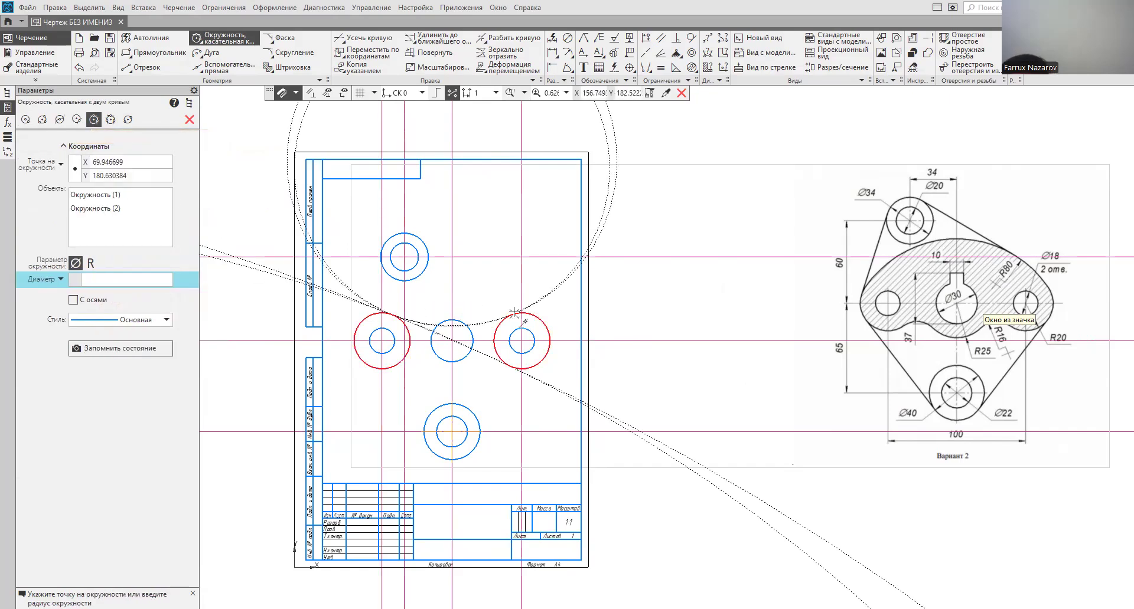
text(16)
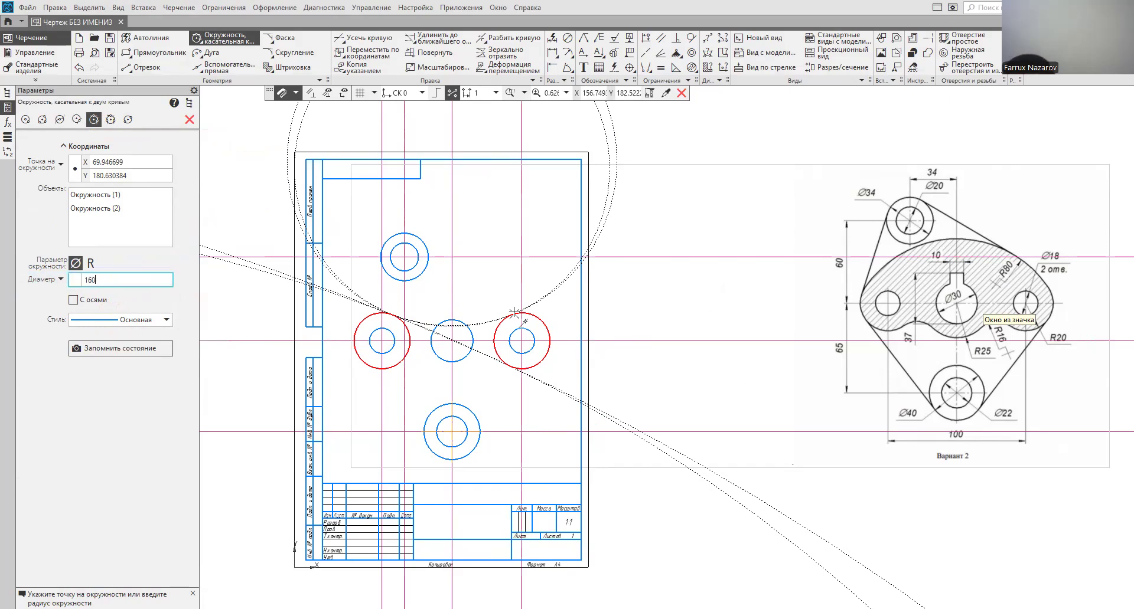
text(0)
key(Return)
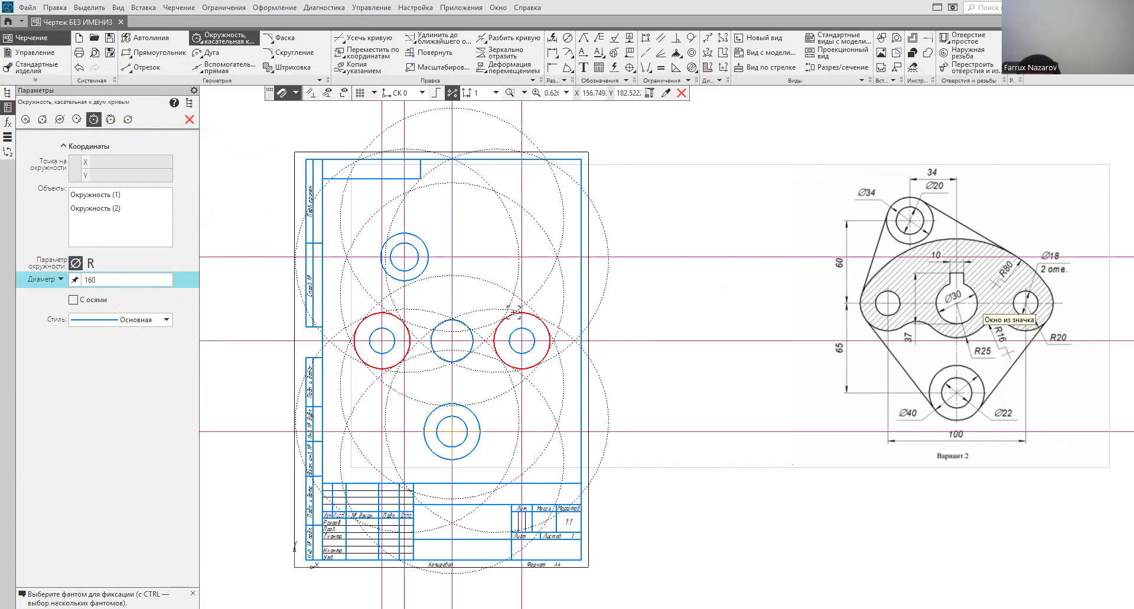
click(478, 278)
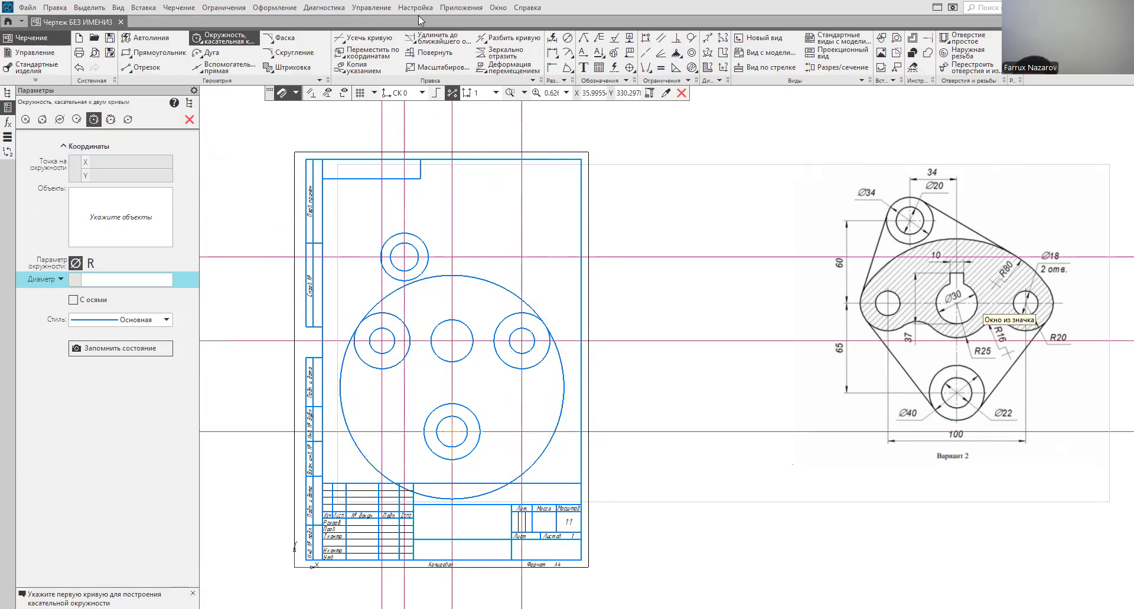
Step: Trim the 160 mm circle to leave only the upper arc between its tangent points on the two 40 mm side circles
click(363, 38)
click(343, 390)
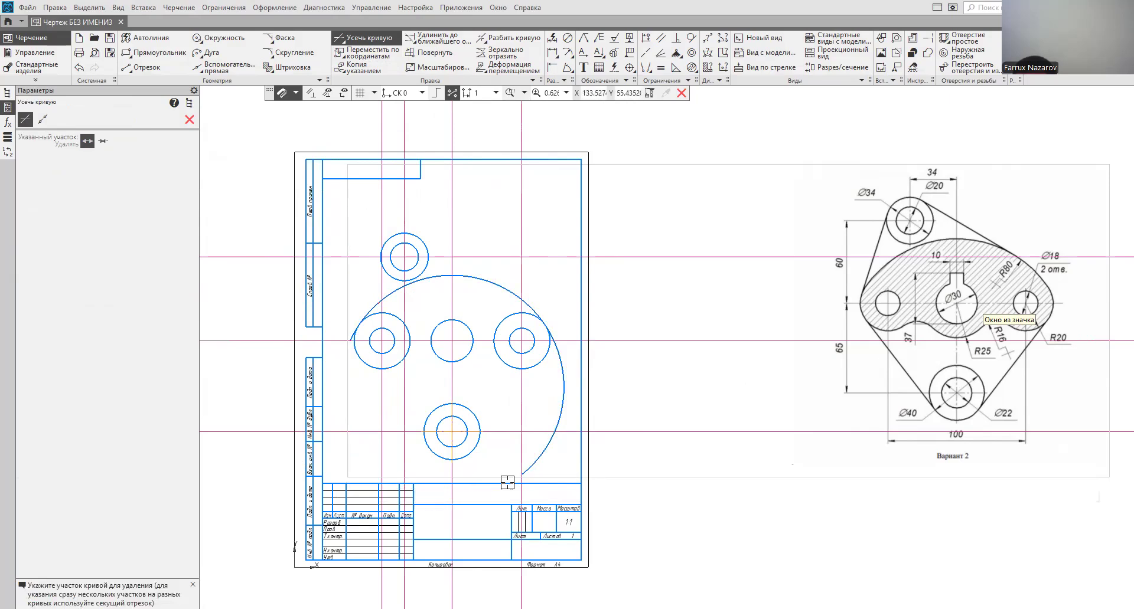
click(541, 455)
click(563, 384)
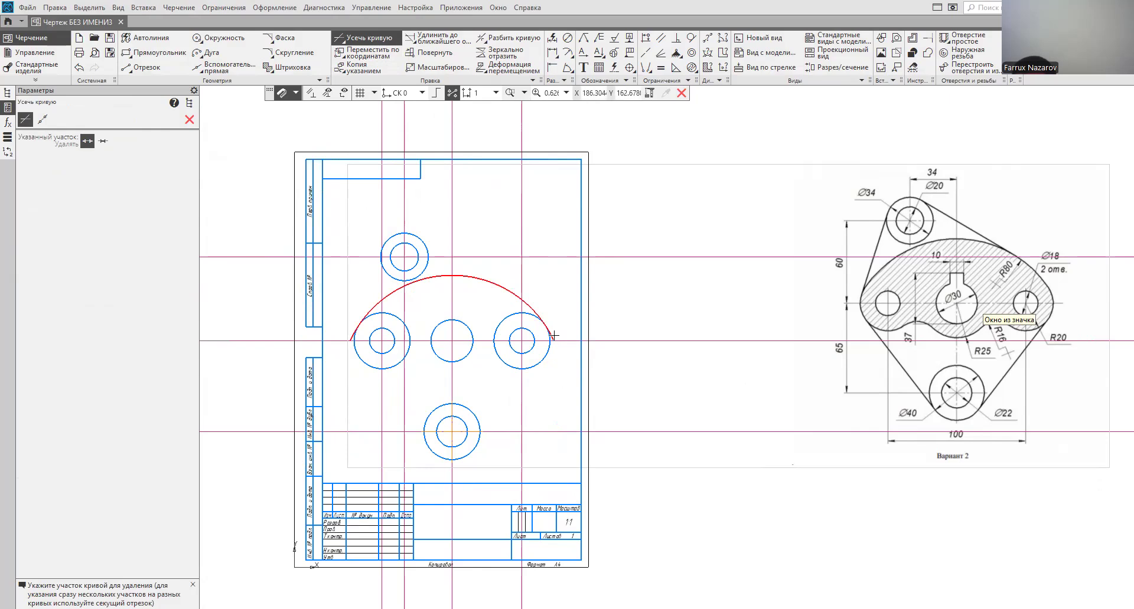
scroll(550, 330, up, 3)
scroll(548, 405, down, 3)
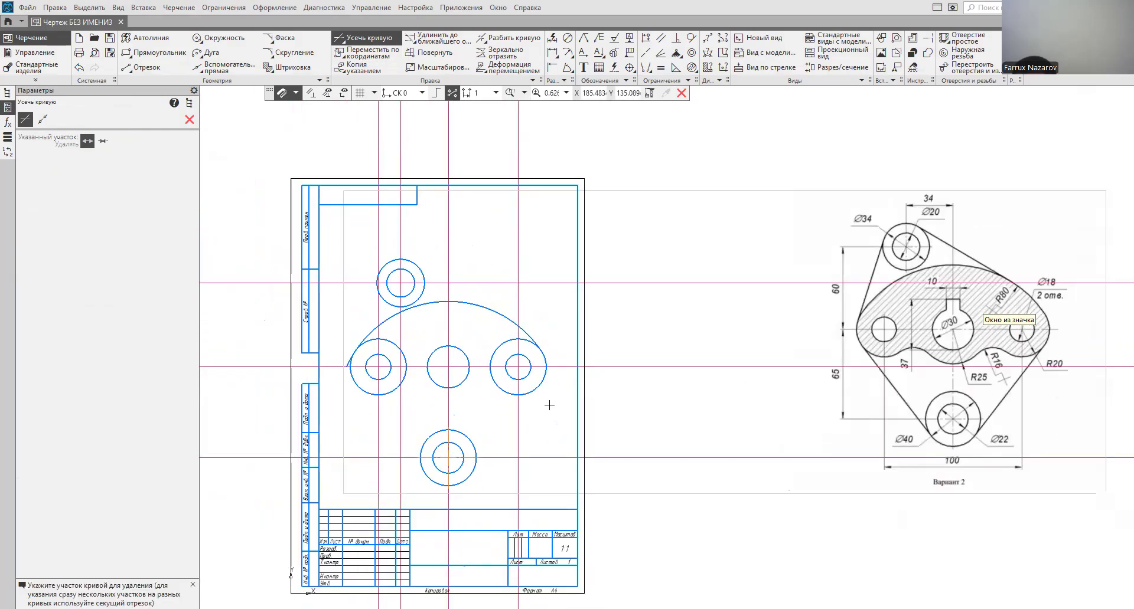
scroll(346, 369, up, 3)
click(348, 359)
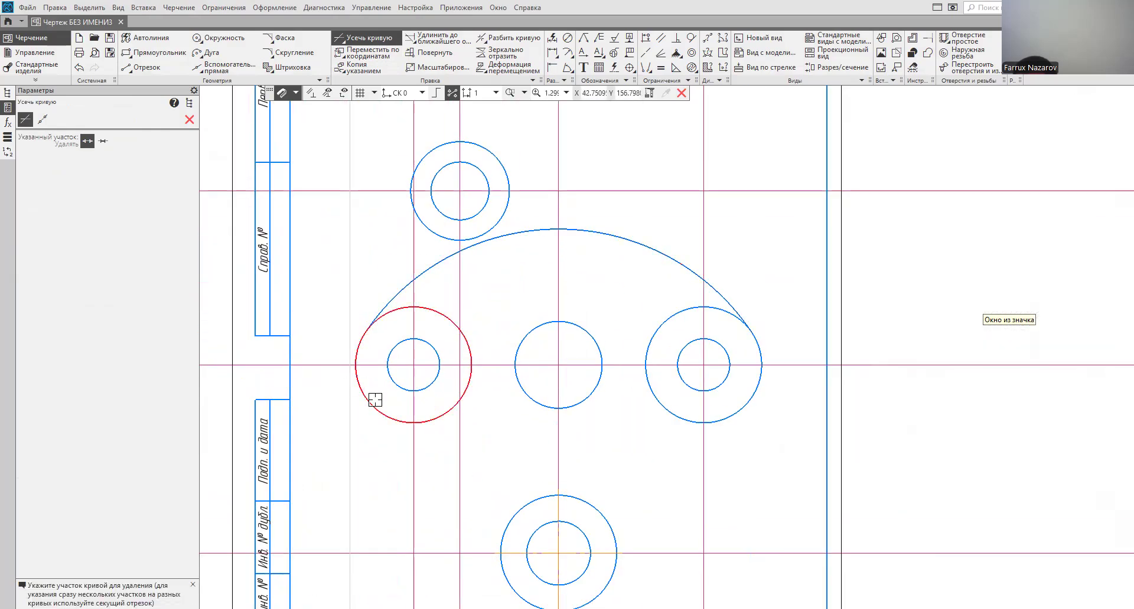
scroll(544, 431, down, 3)
middle_drag(577, 447, 486, 425)
scroll(541, 429, down, 1)
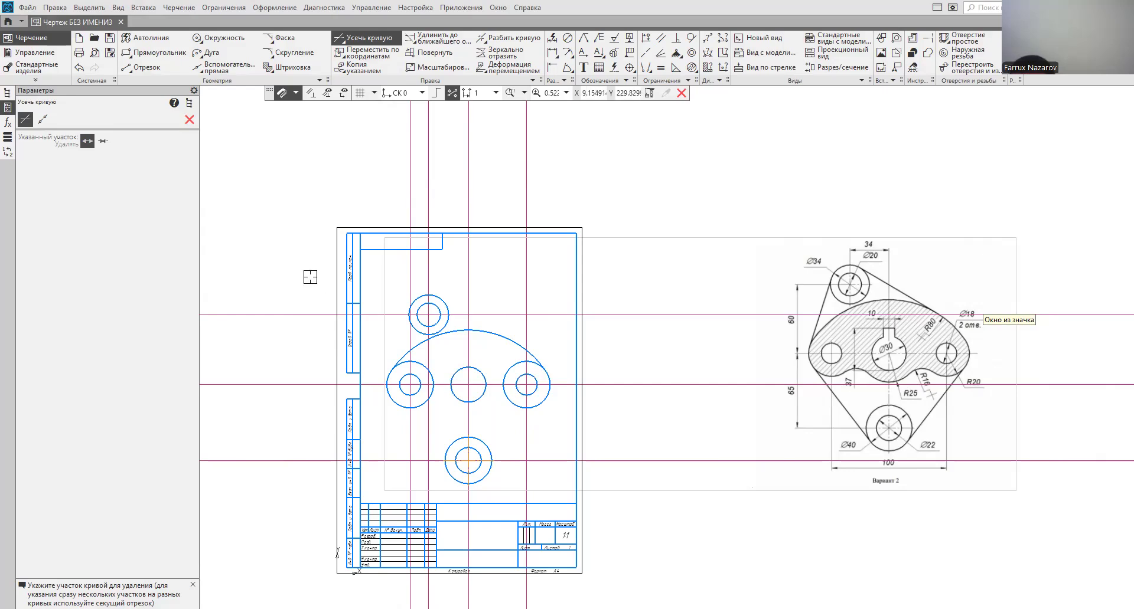
Step: Draw a 32 mm diameter circle tangent to the central 30 mm circle and the right 40 mm circle, on the lower side
click(218, 37)
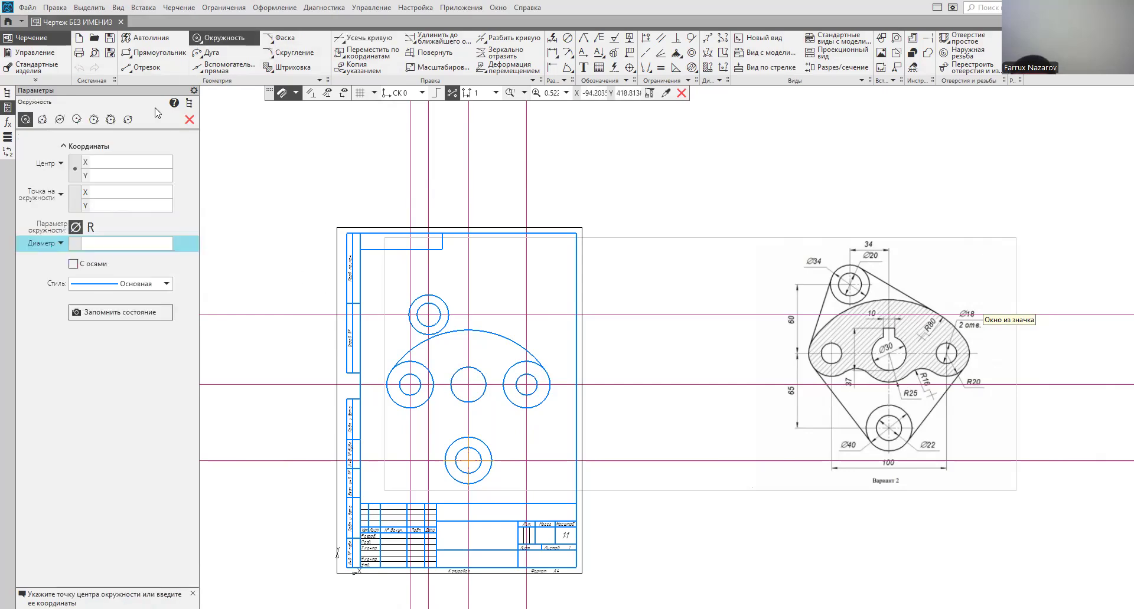
click(93, 119)
click(508, 401)
click(470, 402)
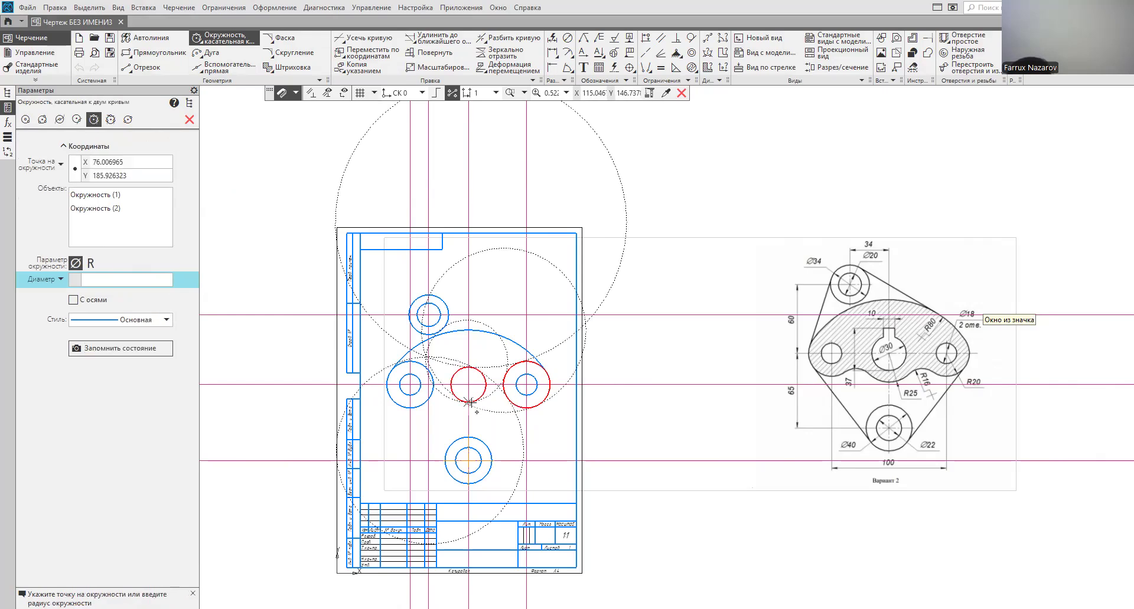
text(32)
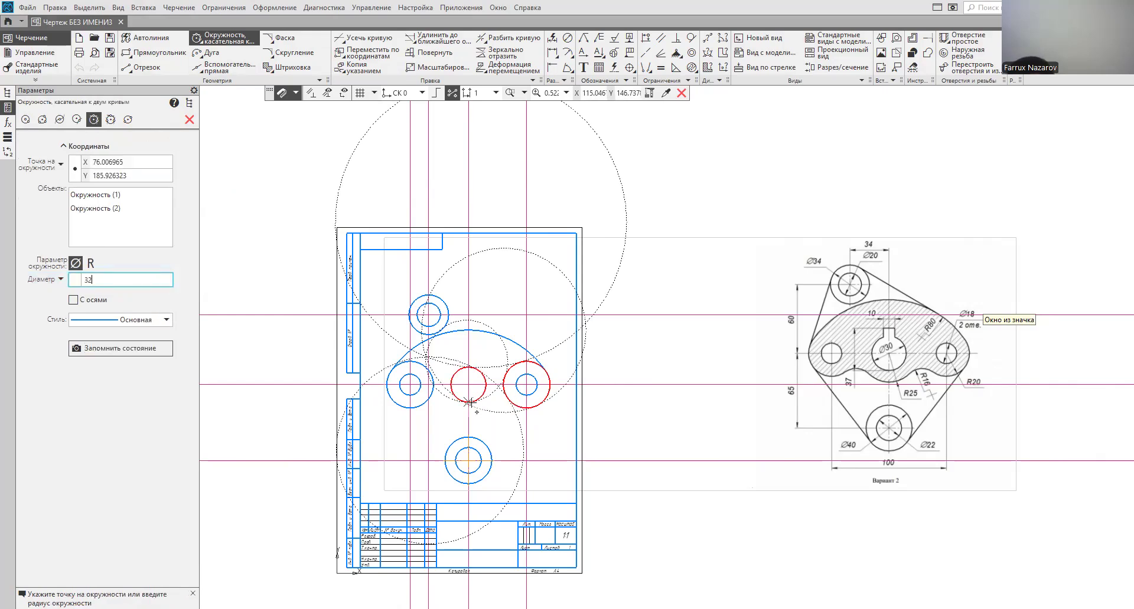
key(Return)
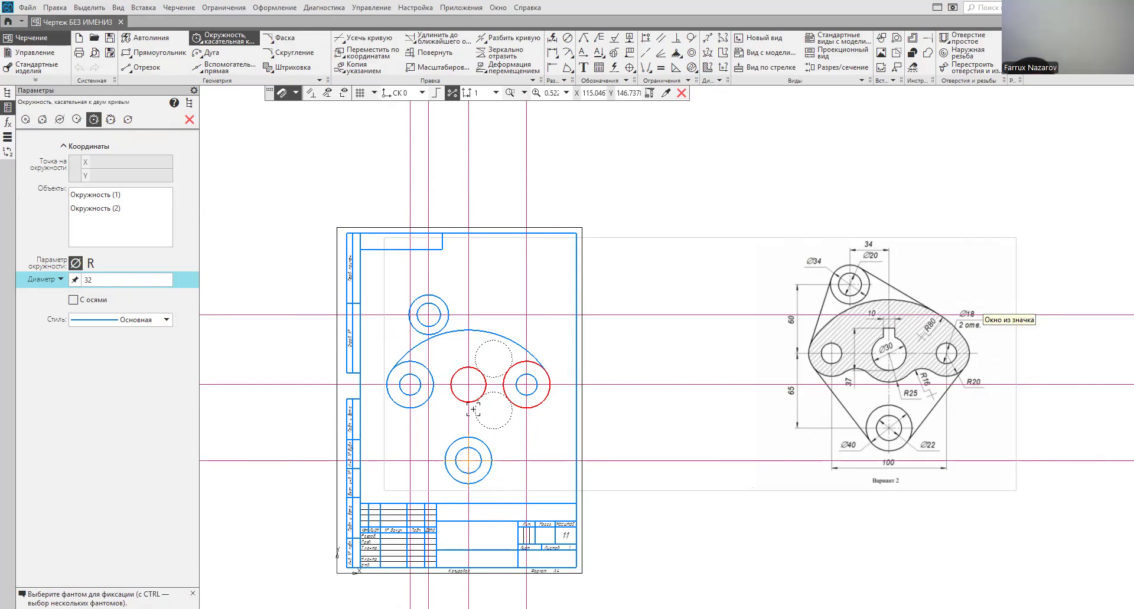
click(477, 413)
Step: Draw a matching 32 mm diameter circle below, tangent to the left 40 mm circle and the central 30 mm circle
click(431, 397)
click(430, 397)
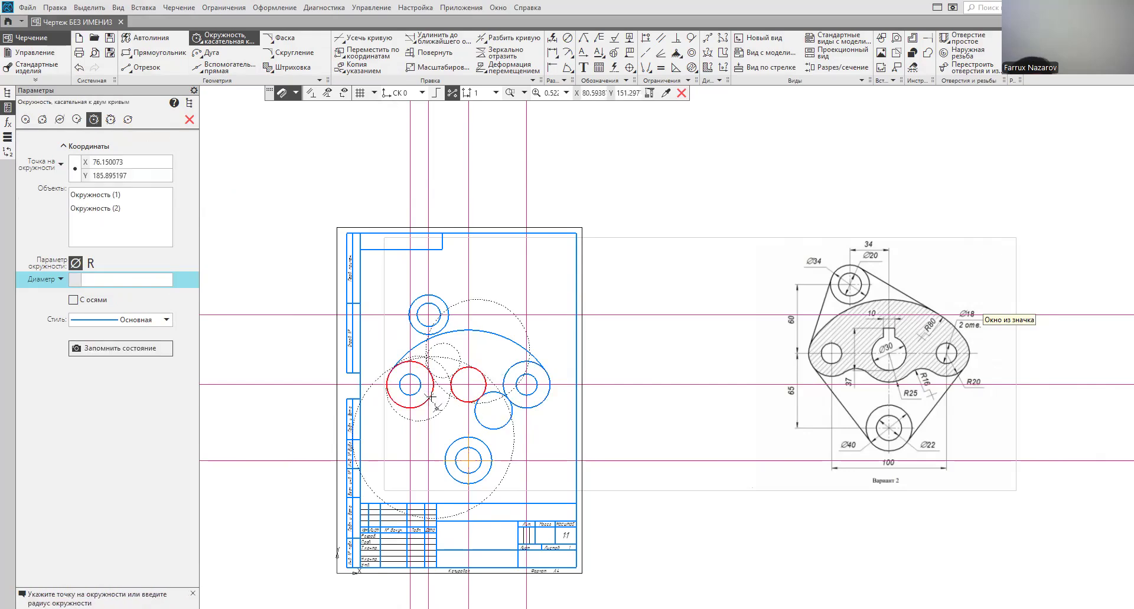
text(32)
key(Return)
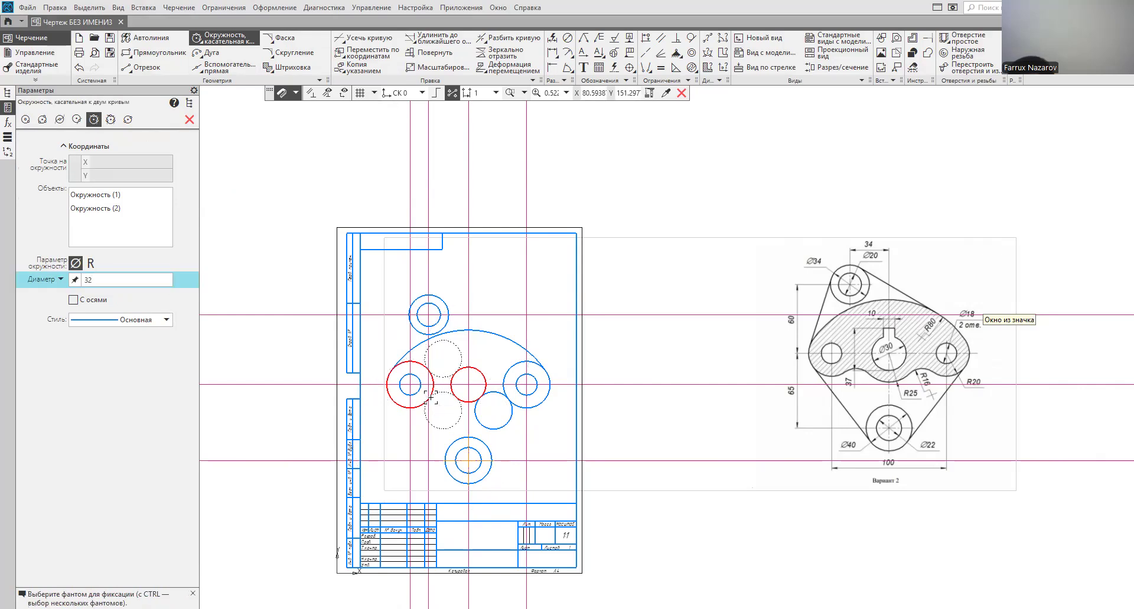
click(438, 423)
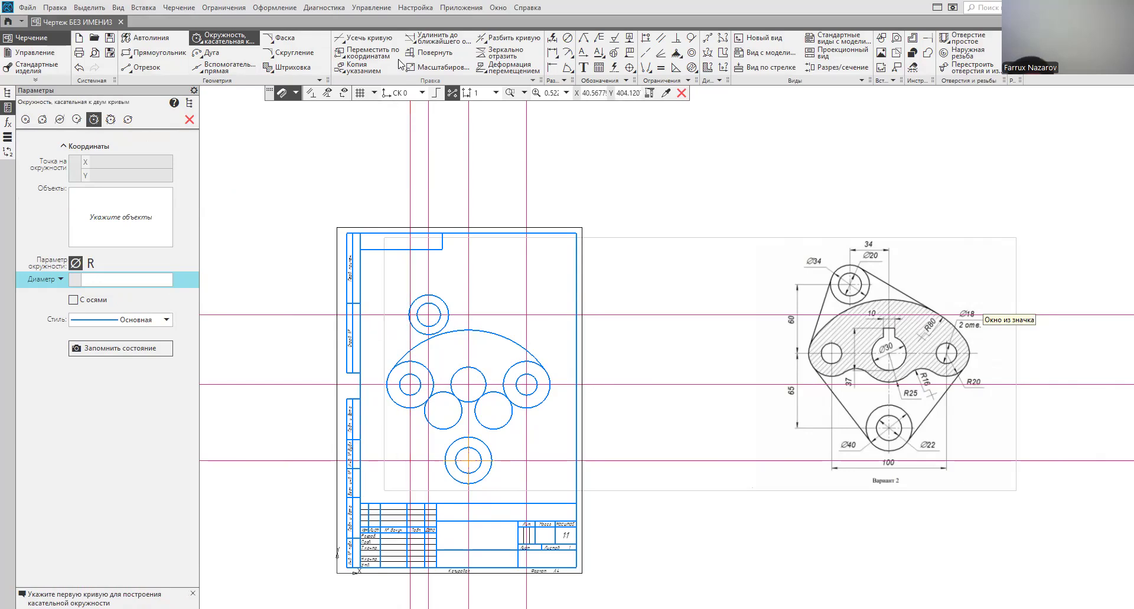
Step: Trim the lower portions of the two 32 mm circles and the inner portions of both 40 mm side circles
click(354, 38)
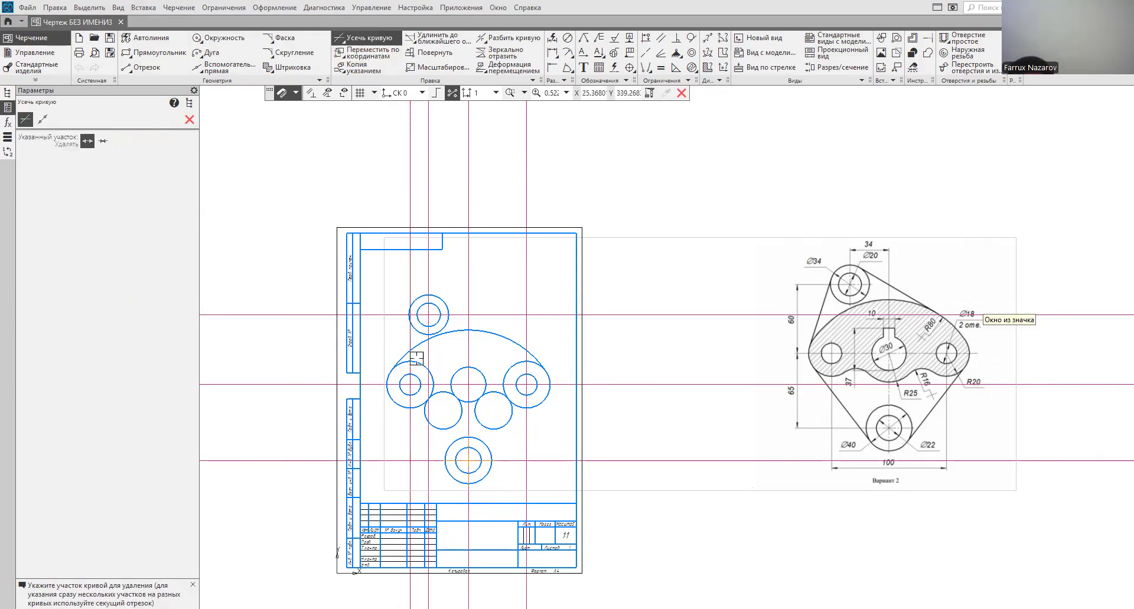
click(446, 431)
click(500, 428)
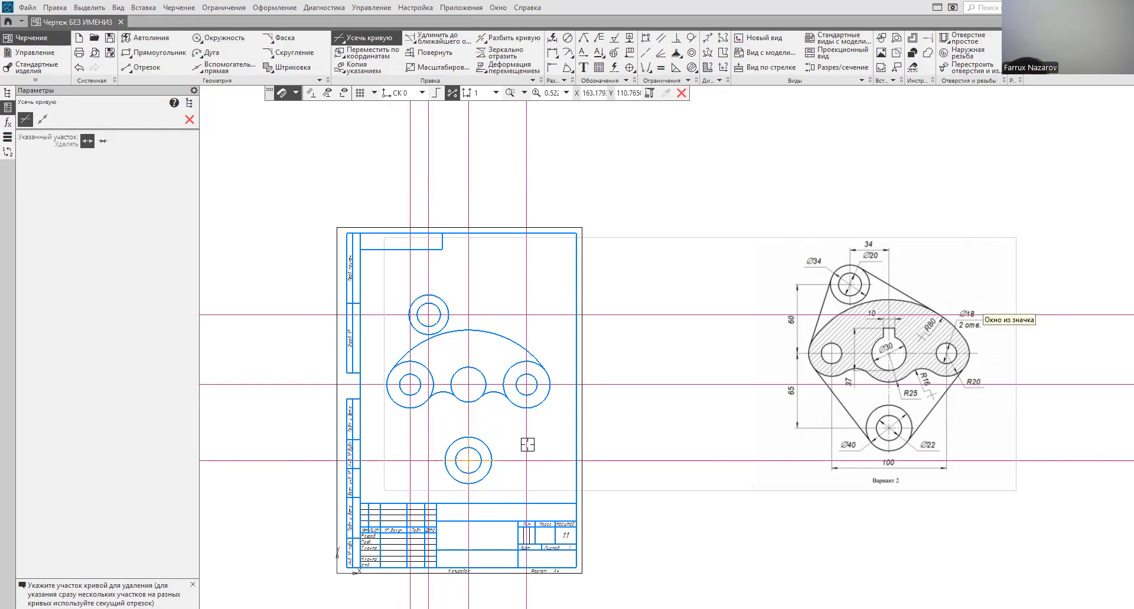
click(431, 387)
click(505, 374)
click(535, 362)
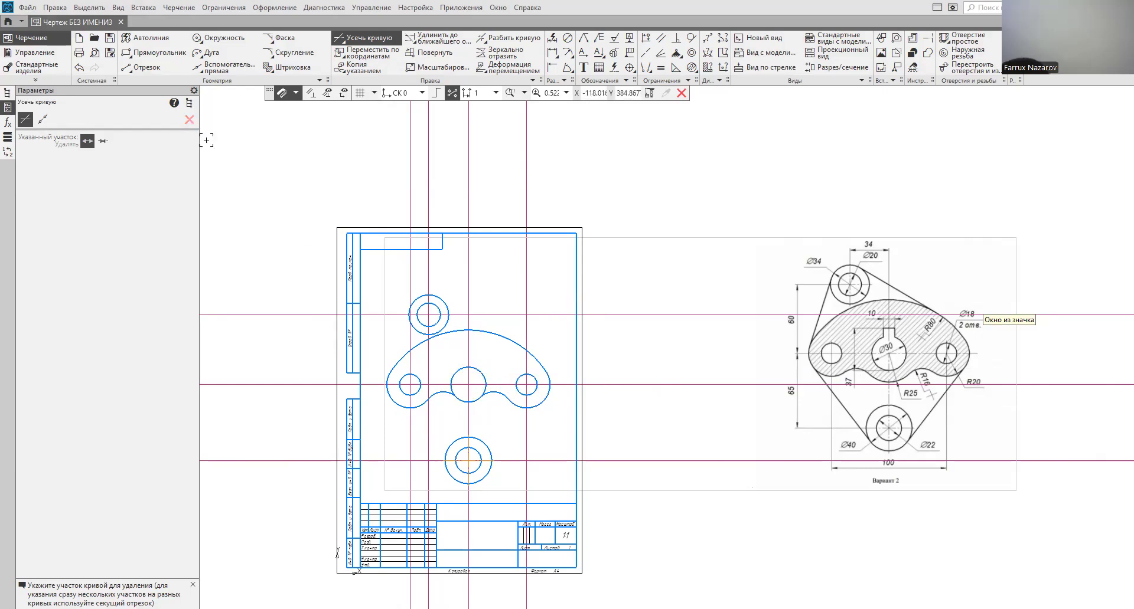
key(Escape)
Step: Turn on the axes for the central 30 mm circle
click(486, 378)
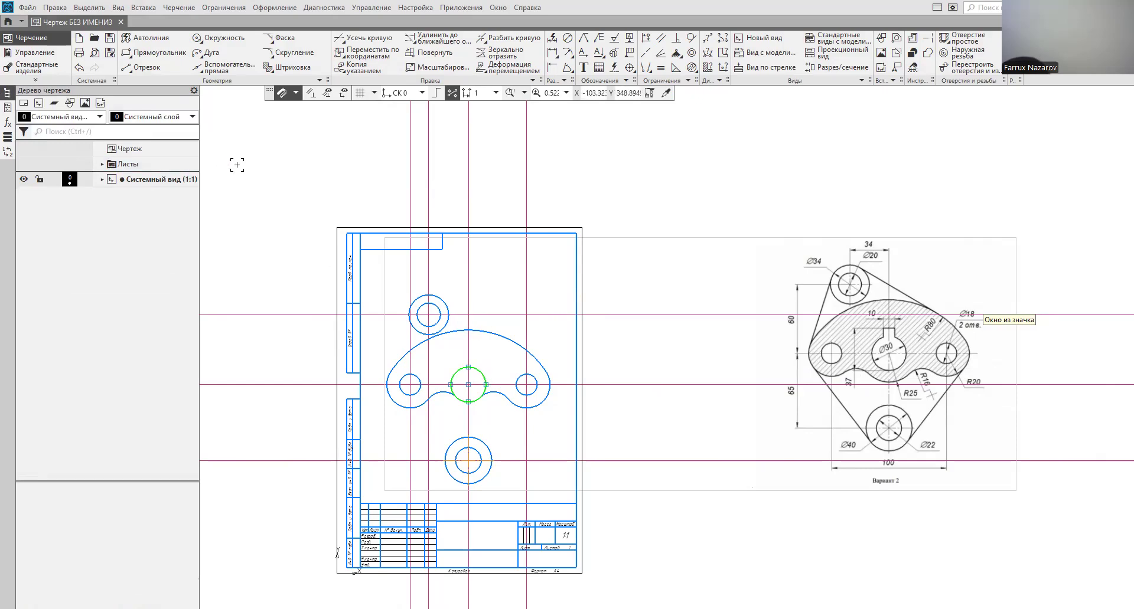
click(273, 168)
double_click(484, 379)
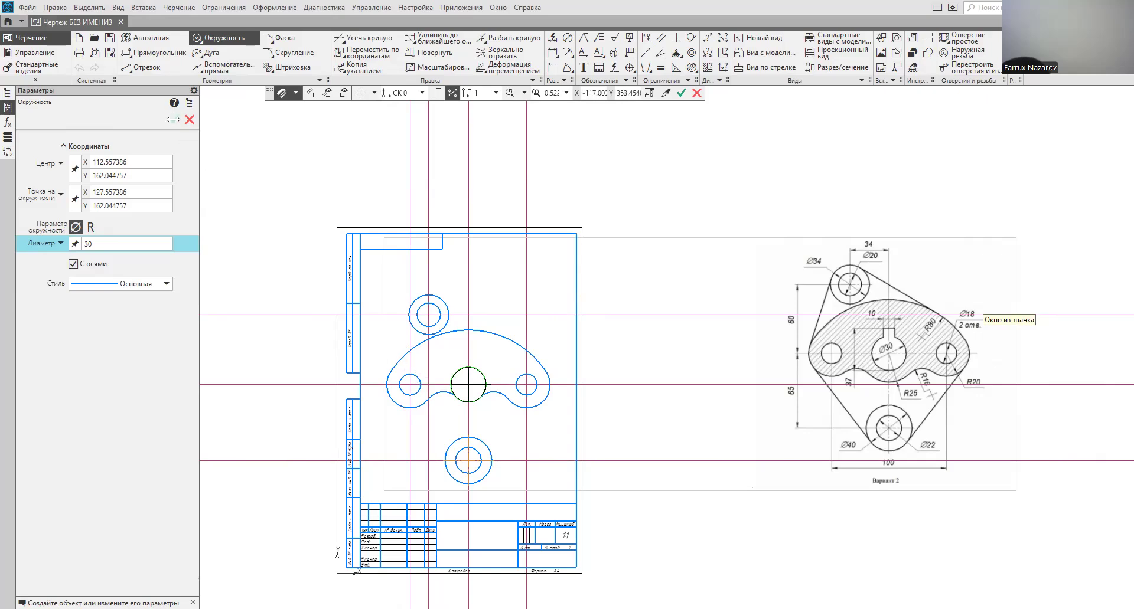
click(681, 93)
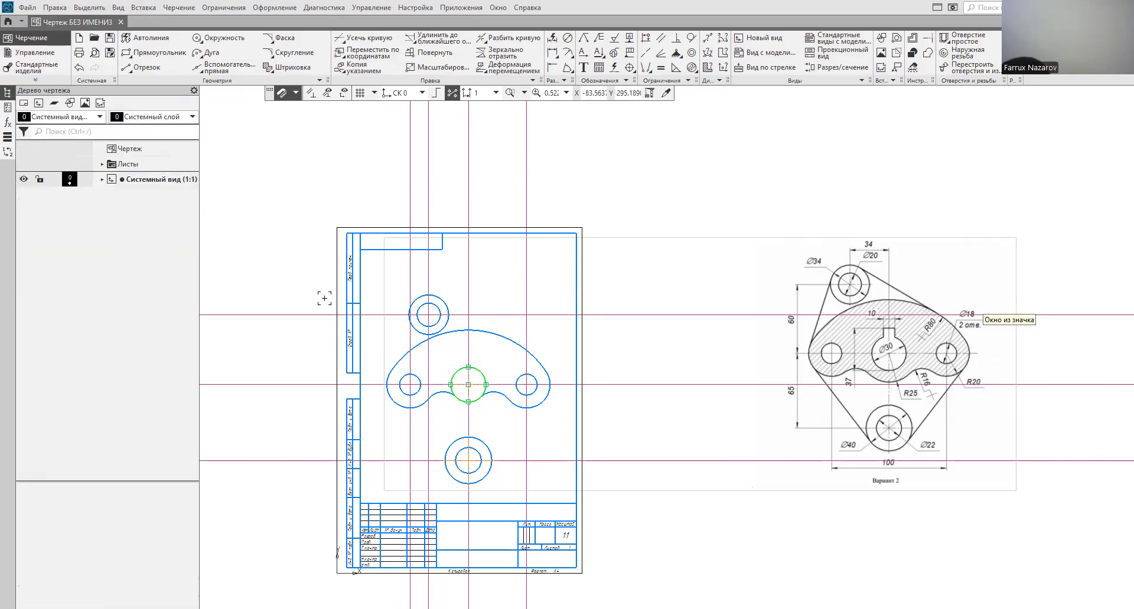
Step: Turn on the axes for the two 18 mm side circles and the upper 34 mm circle
double_click(415, 379)
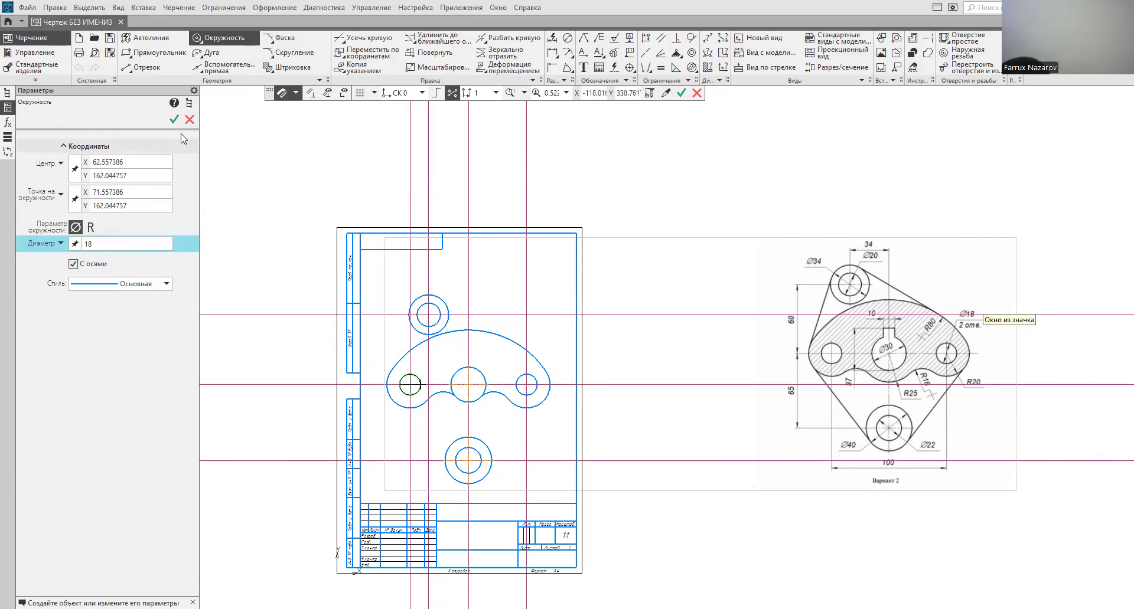
key(Escape)
click(521, 377)
double_click(518, 378)
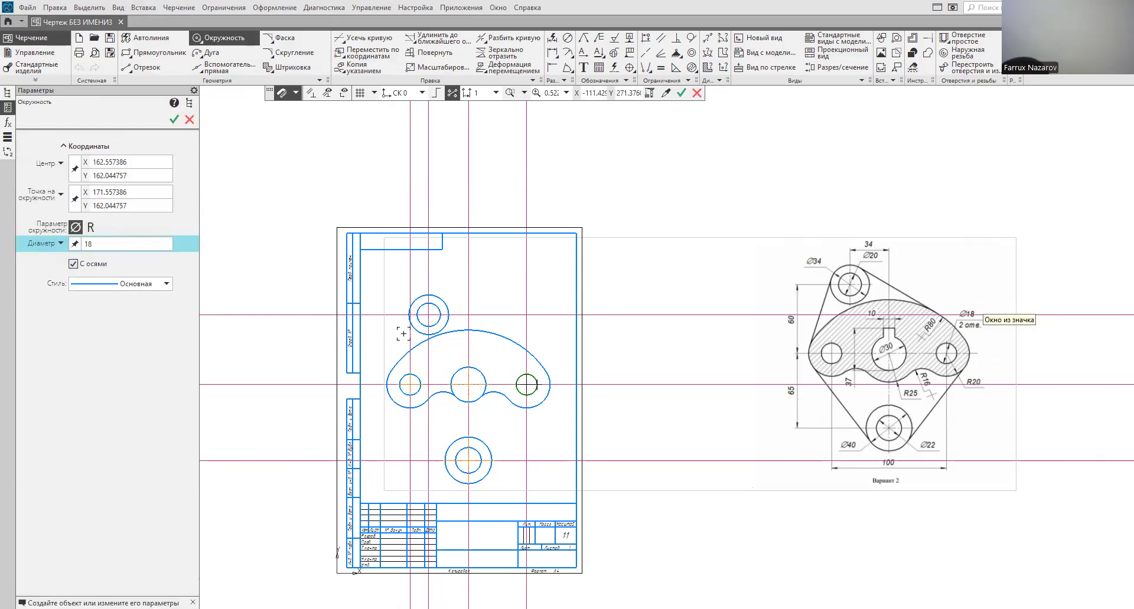
key(Escape)
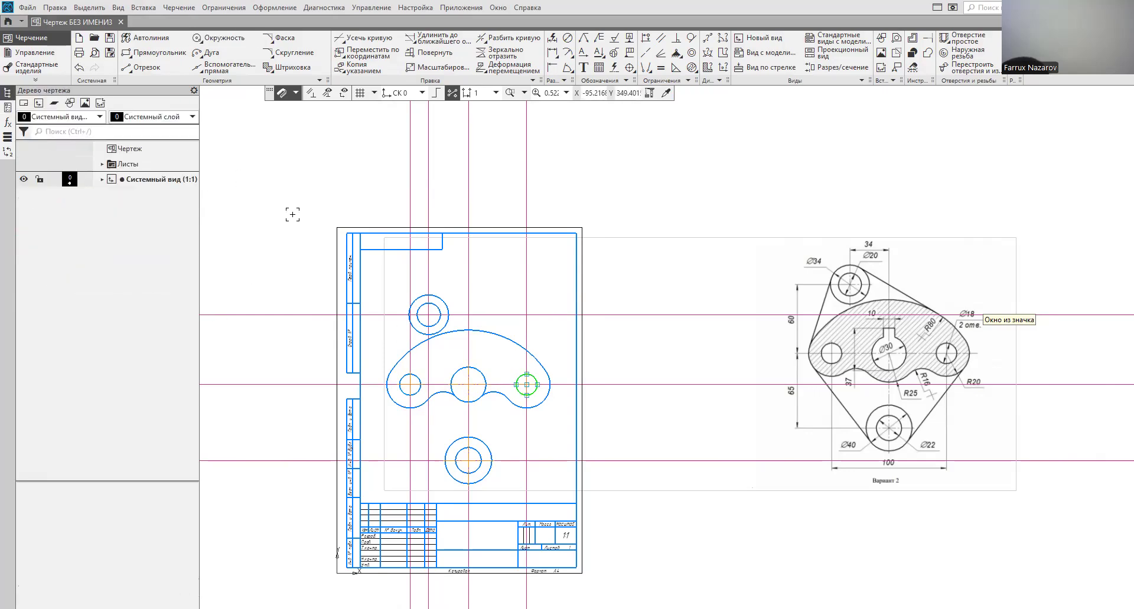
double_click(442, 301)
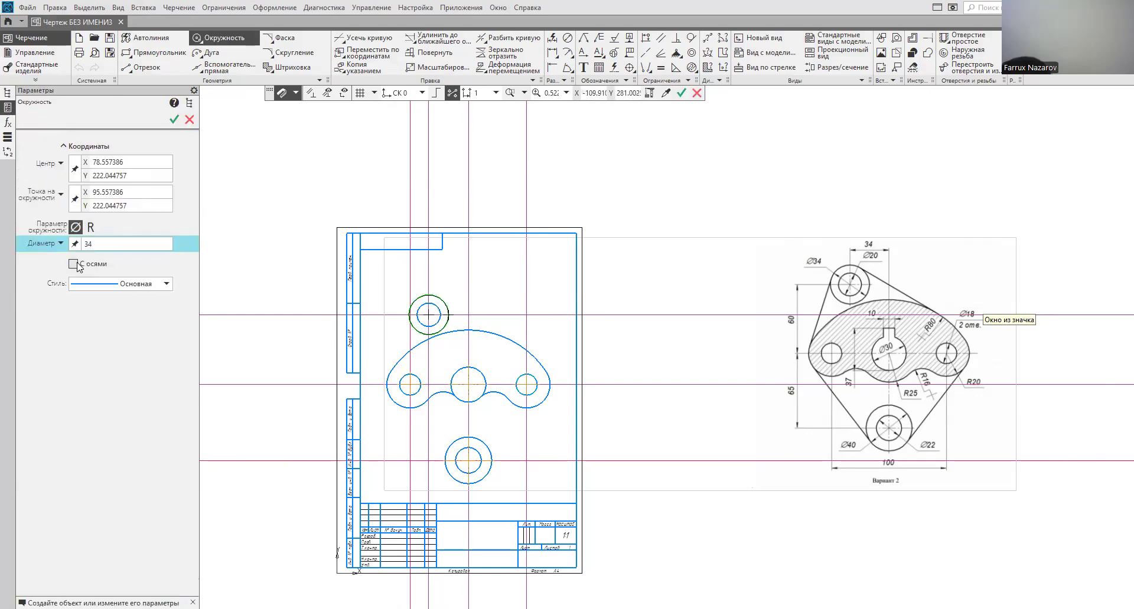
key(Escape)
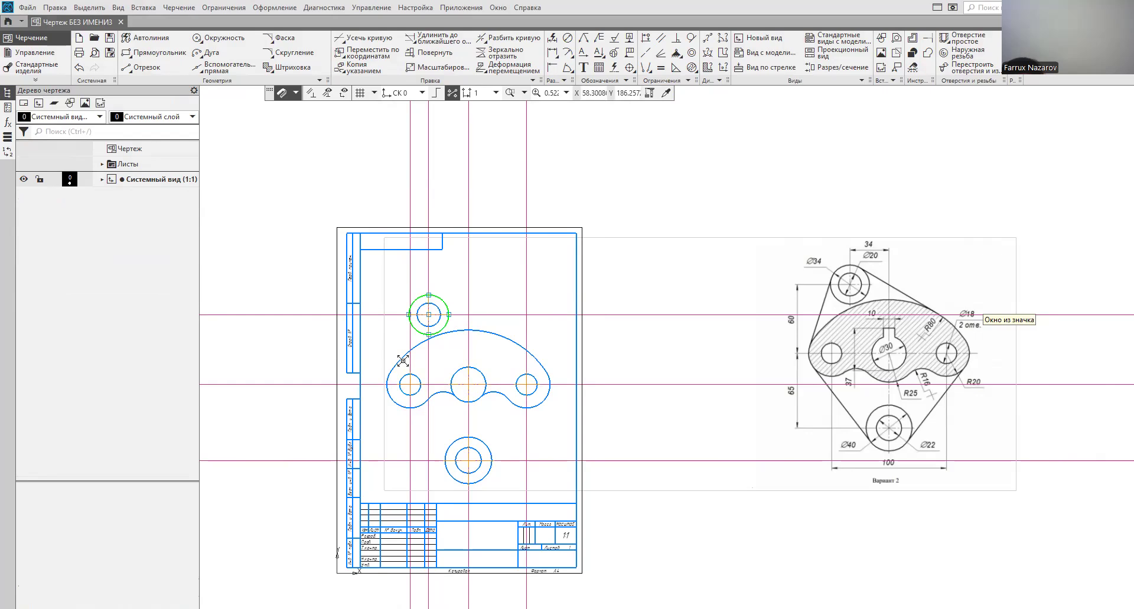
Step: Draw a line segment from the upper-right edge of the 34 mm circle to the right side of the plate's large upper arc
scroll(506, 380, up, 2)
scroll(514, 381, down, 2)
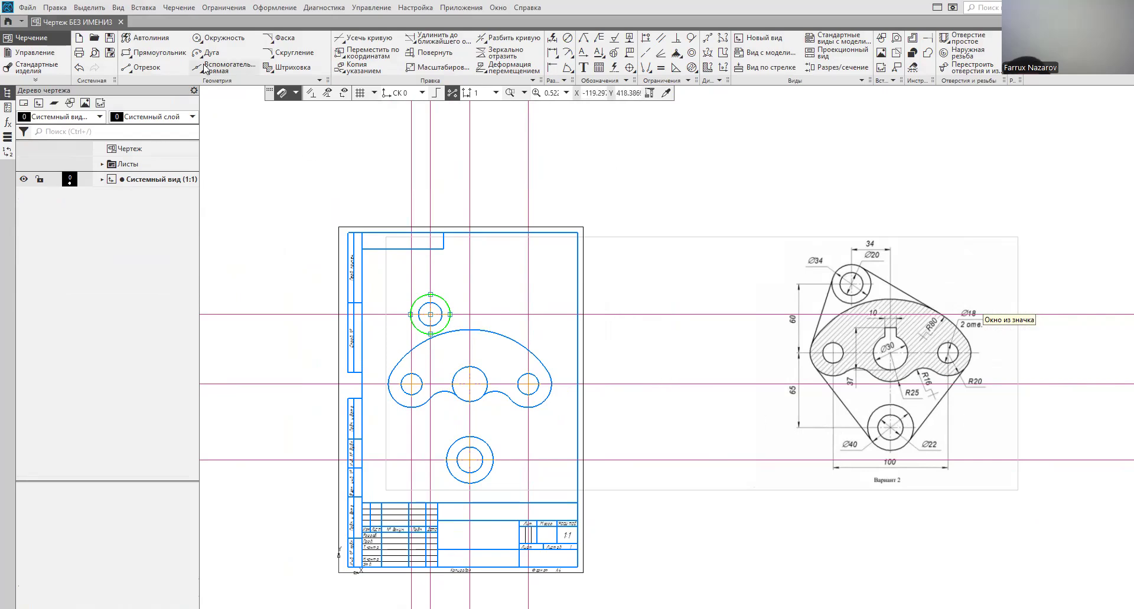
click(142, 67)
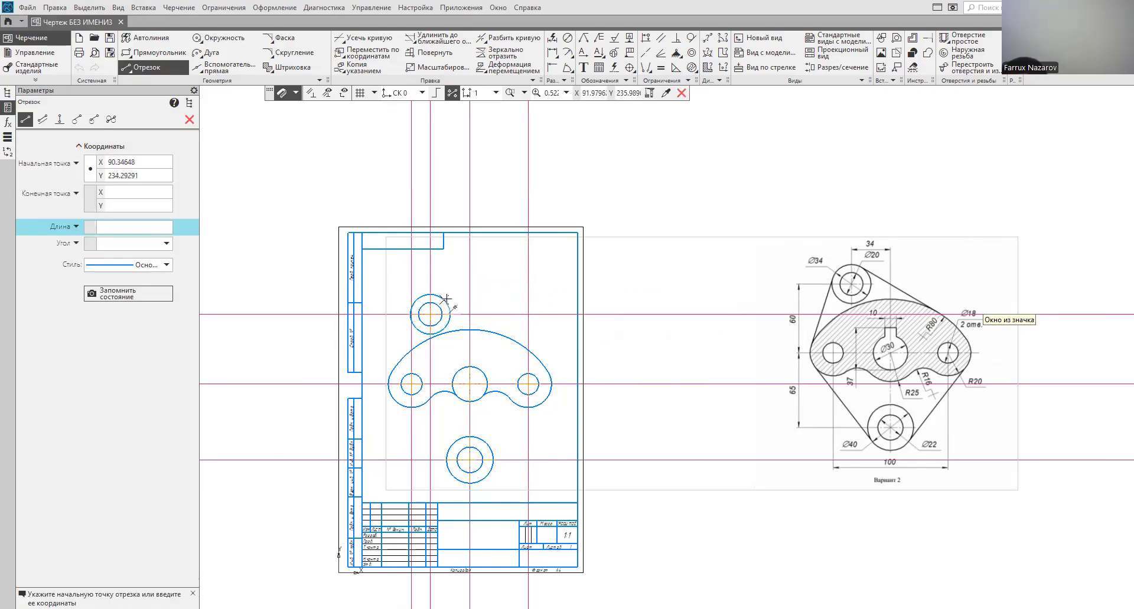
scroll(446, 300, up, 3)
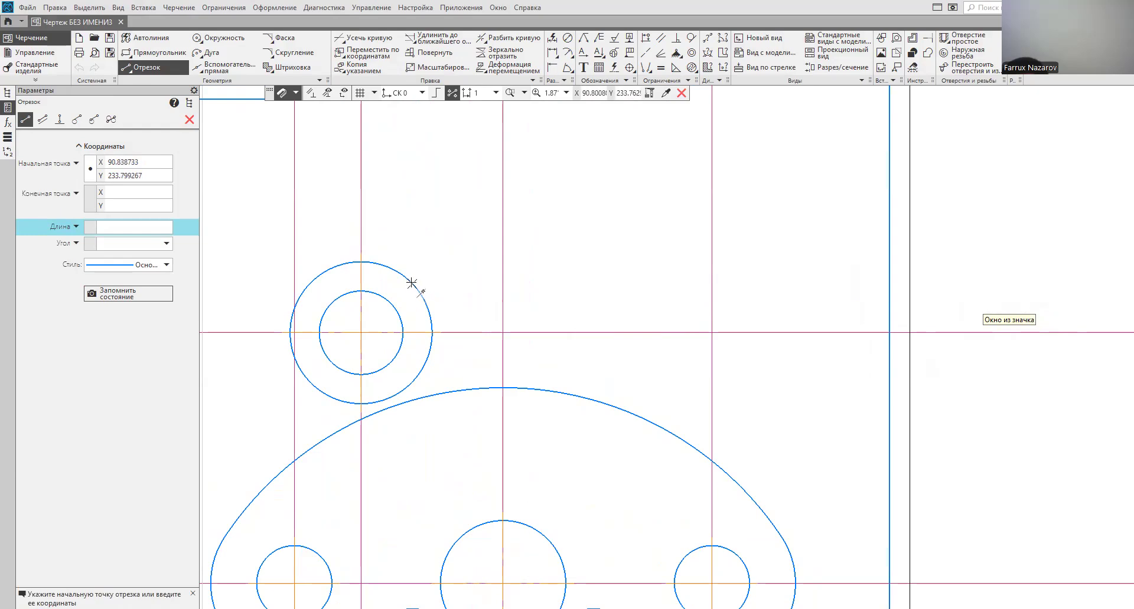
click(408, 279)
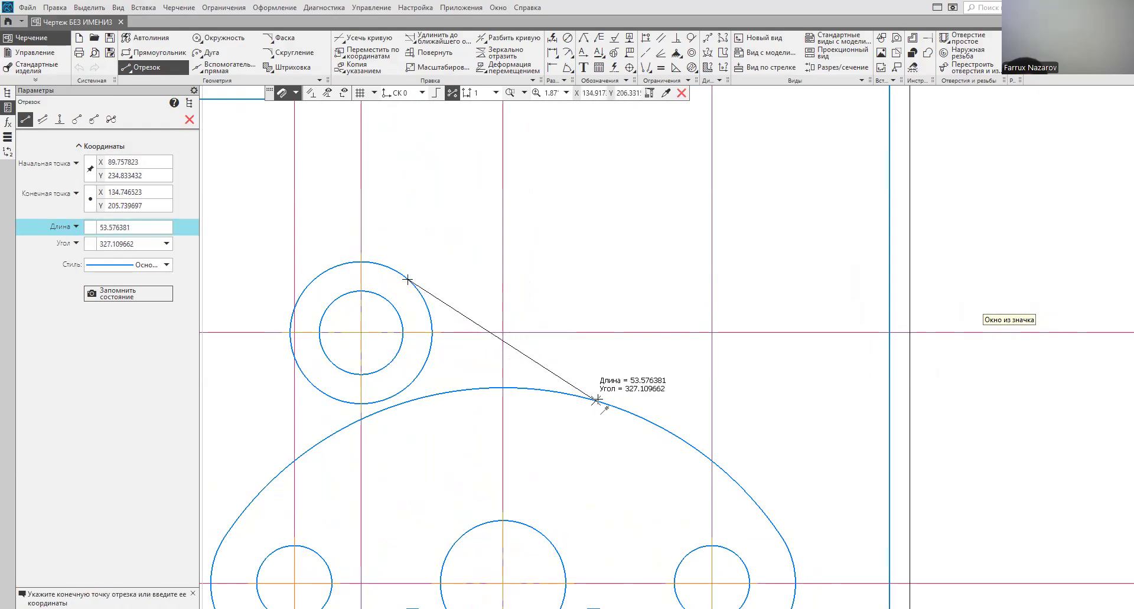
click(664, 431)
scroll(673, 431, up, 2)
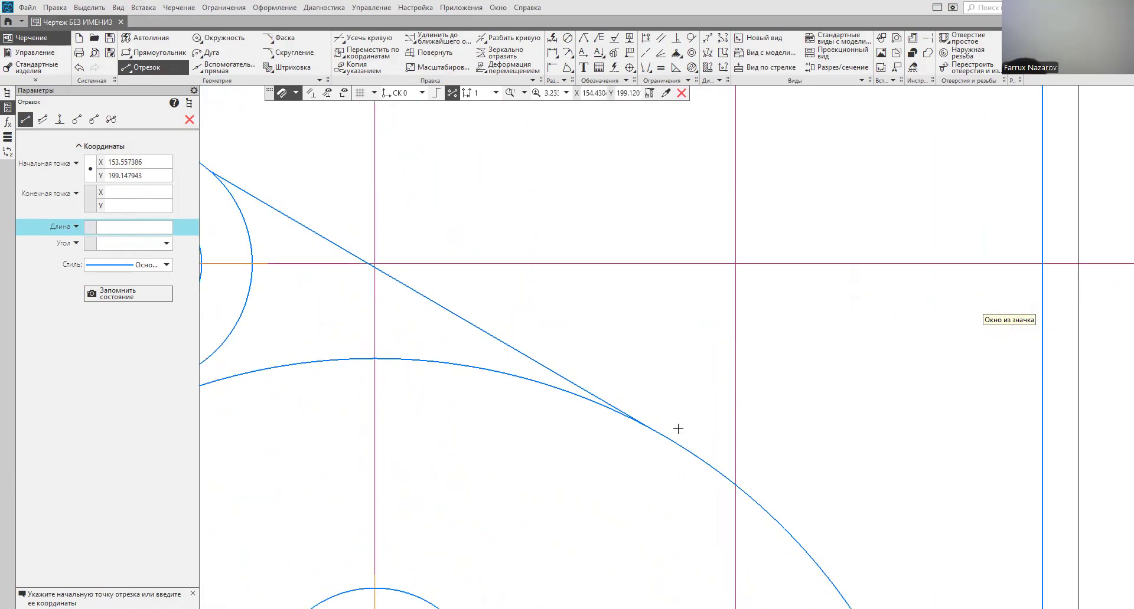
Step: Draw a line segment from the left edge of the 34 mm circle down to the upper-left edge of the plate's left lobe
scroll(677, 430, down, 4)
scroll(679, 428, down, 4)
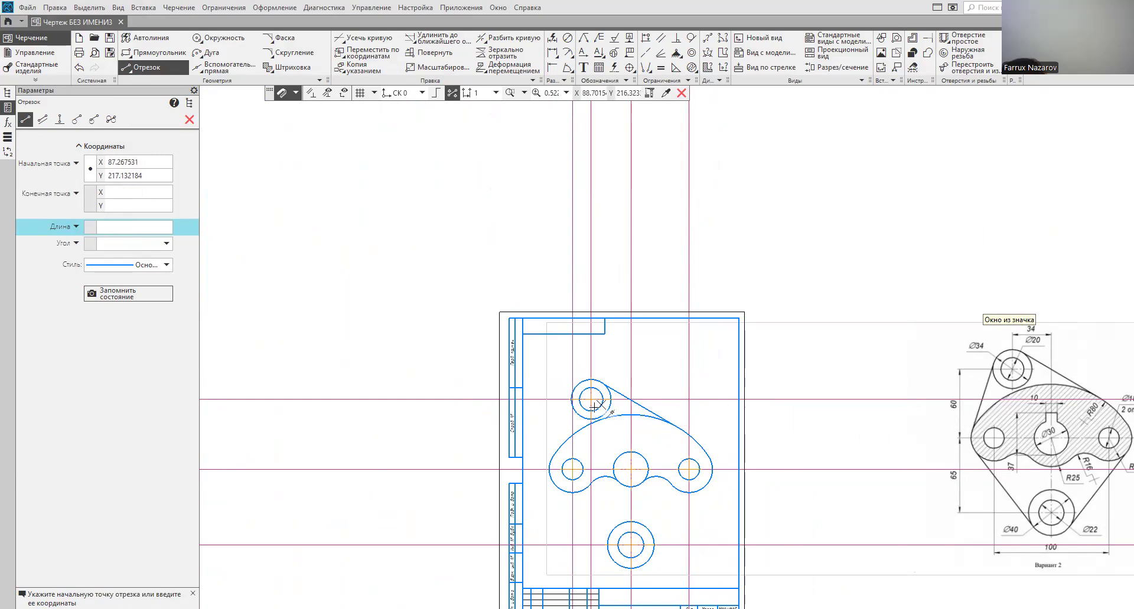
scroll(575, 410, up, 9)
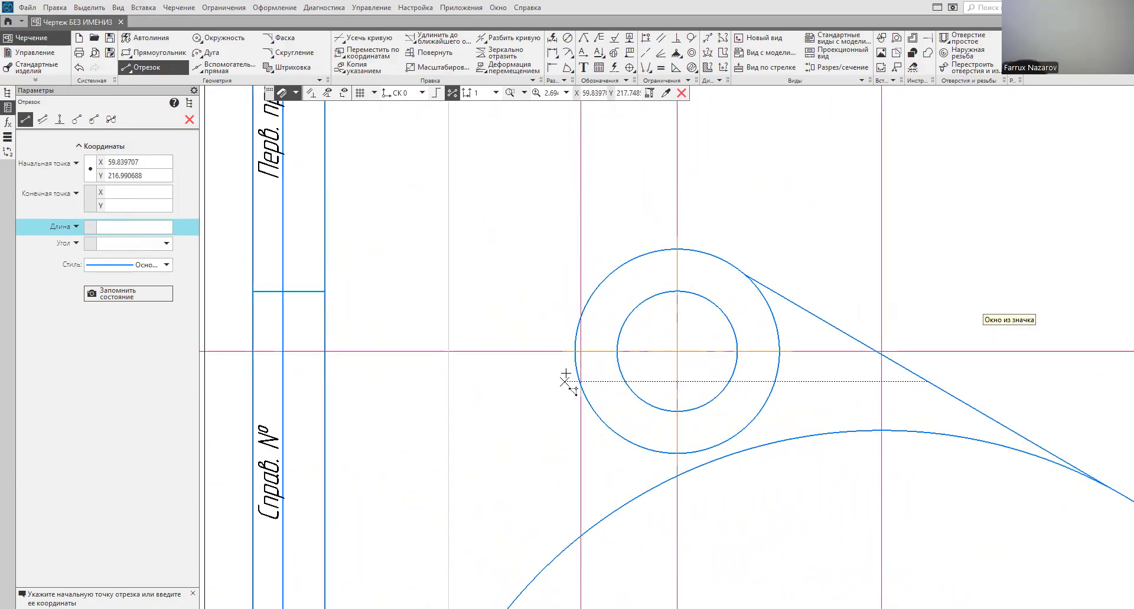
click(575, 344)
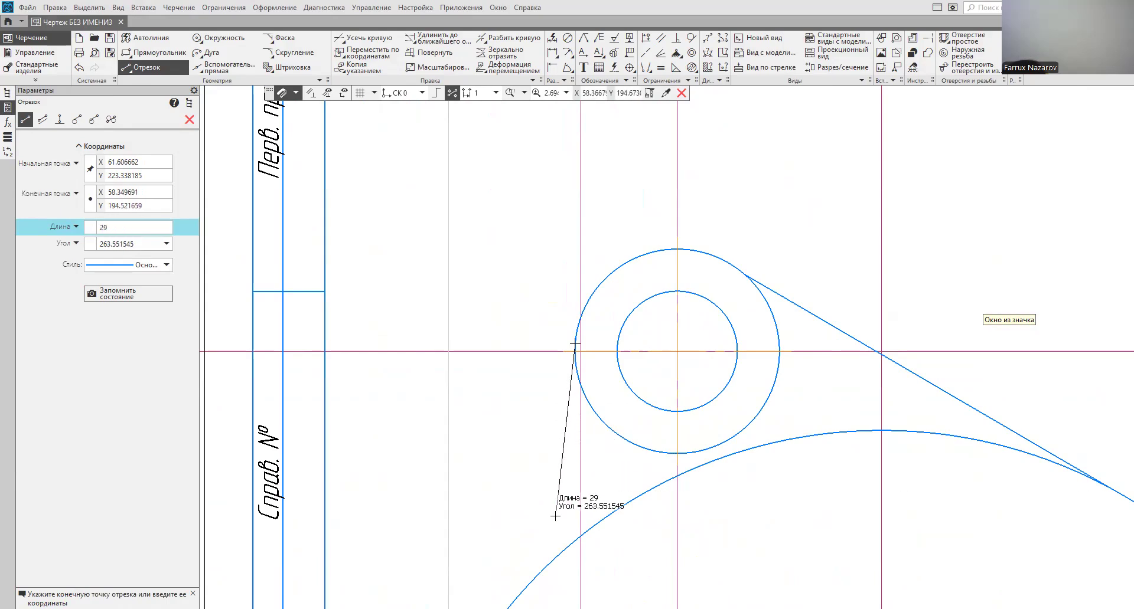
scroll(550, 508, down, 2)
middle_drag(544, 509, 555, 334)
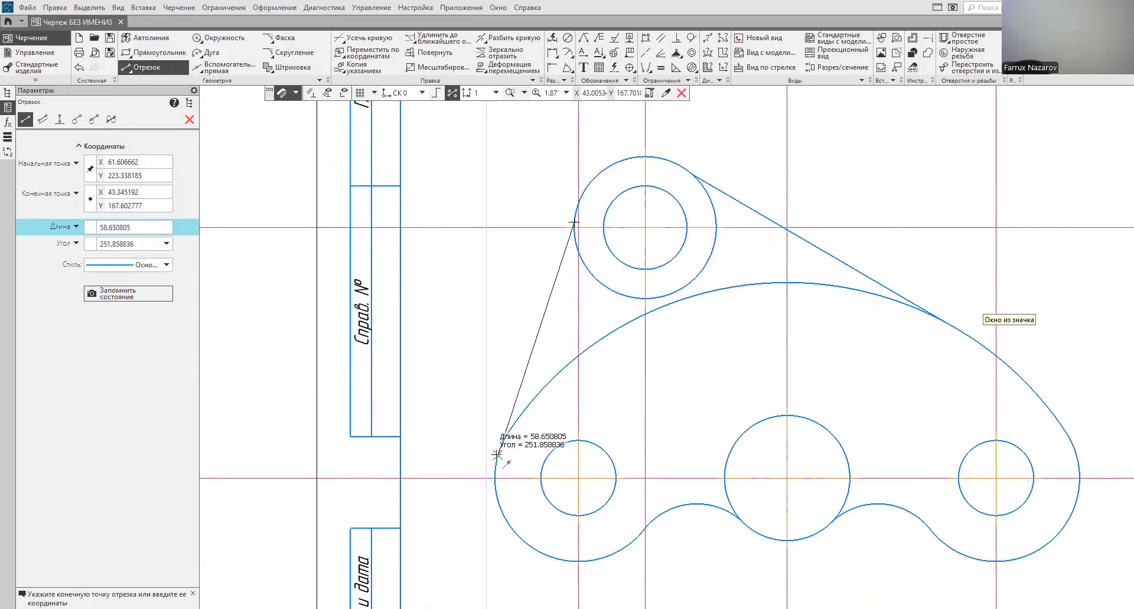
scroll(496, 457, up, 3)
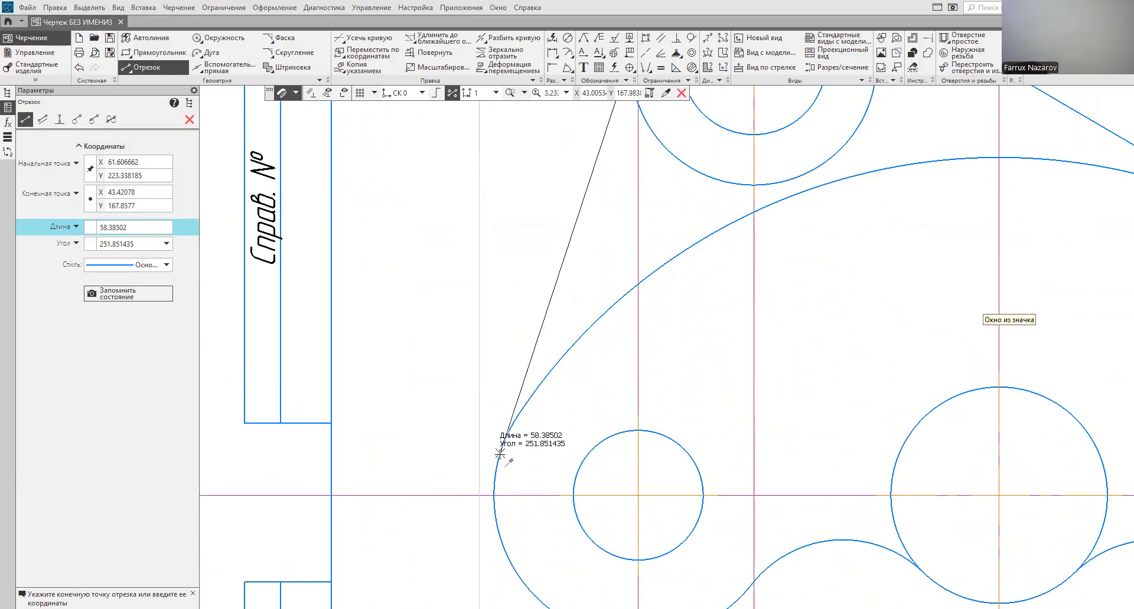
click(500, 416)
Step: Draw a line segment from the lower-left edge of the plate's left lobe to the left side of the bottom 40 mm circle
scroll(500, 416, down, 9)
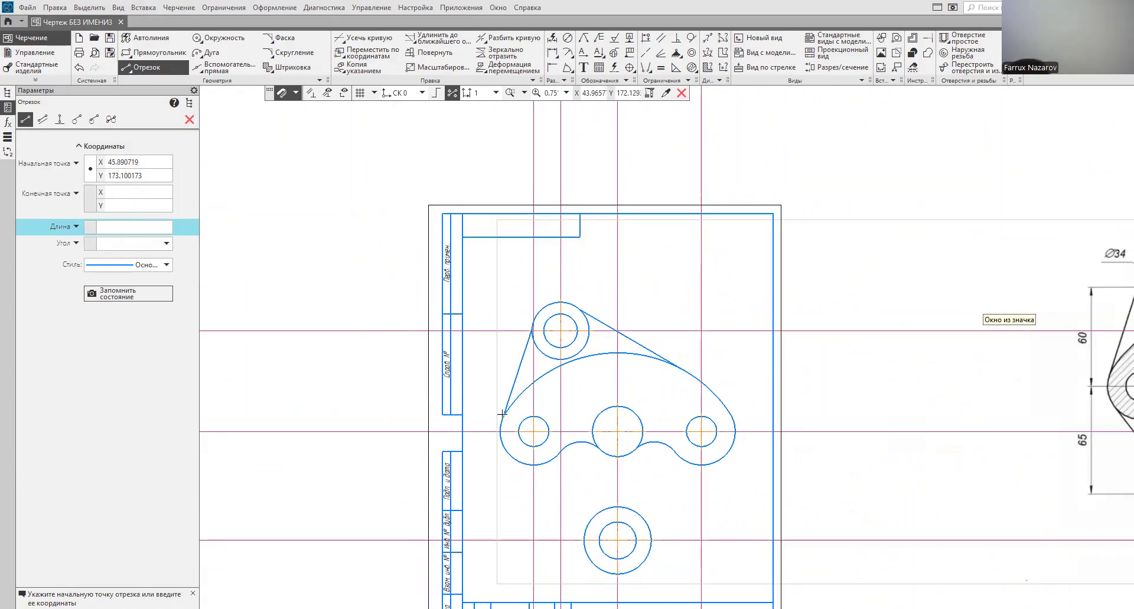
scroll(683, 465, down, 1)
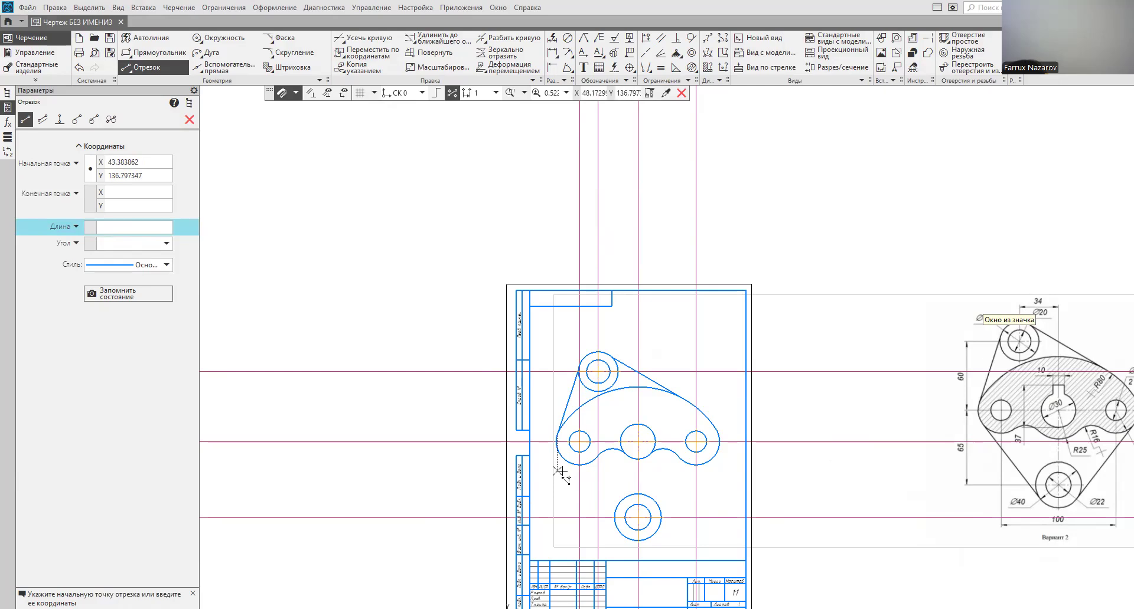
scroll(558, 473, up, 5)
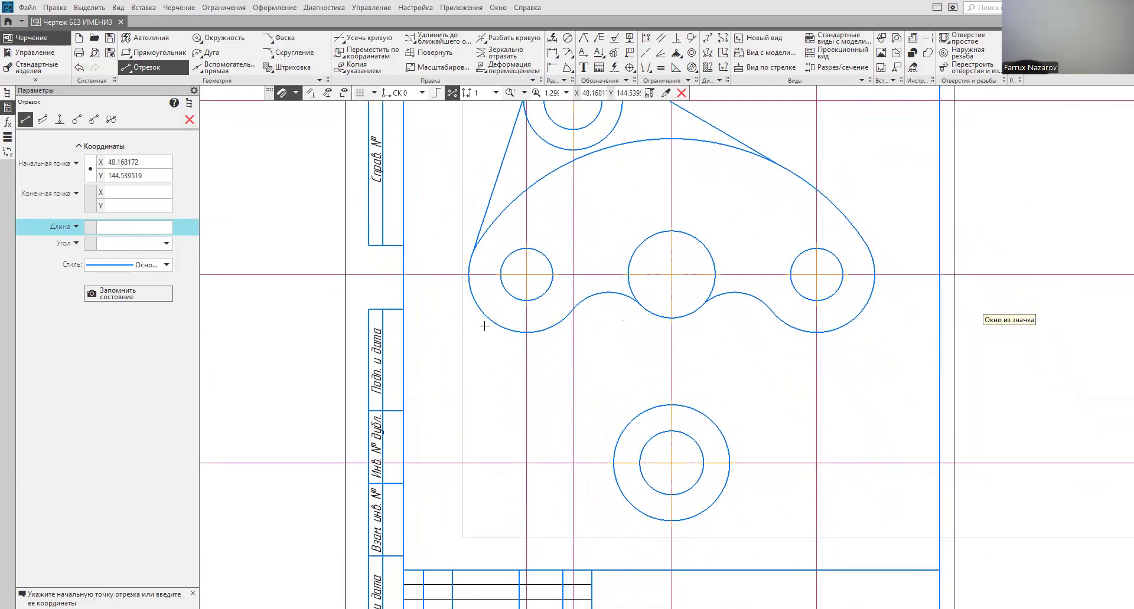
click(488, 318)
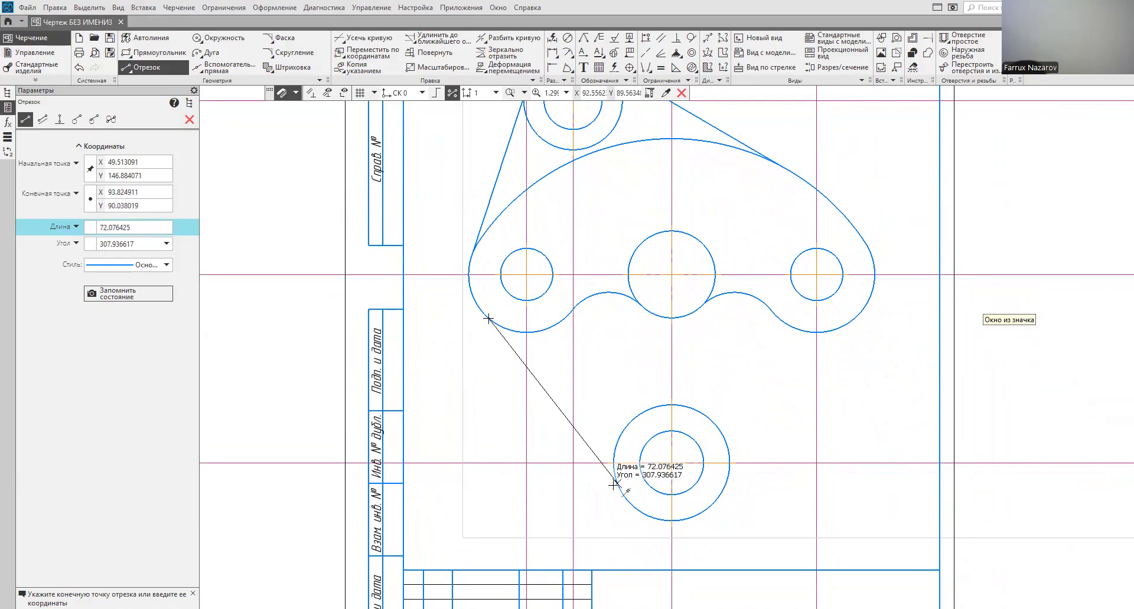
scroll(615, 488, up, 5)
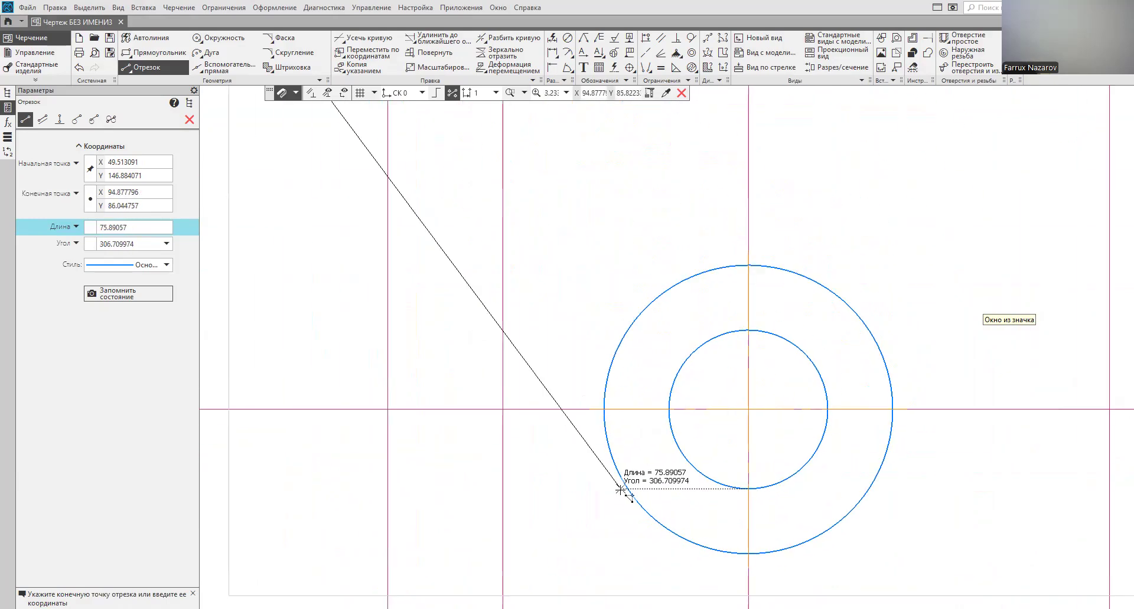
click(623, 485)
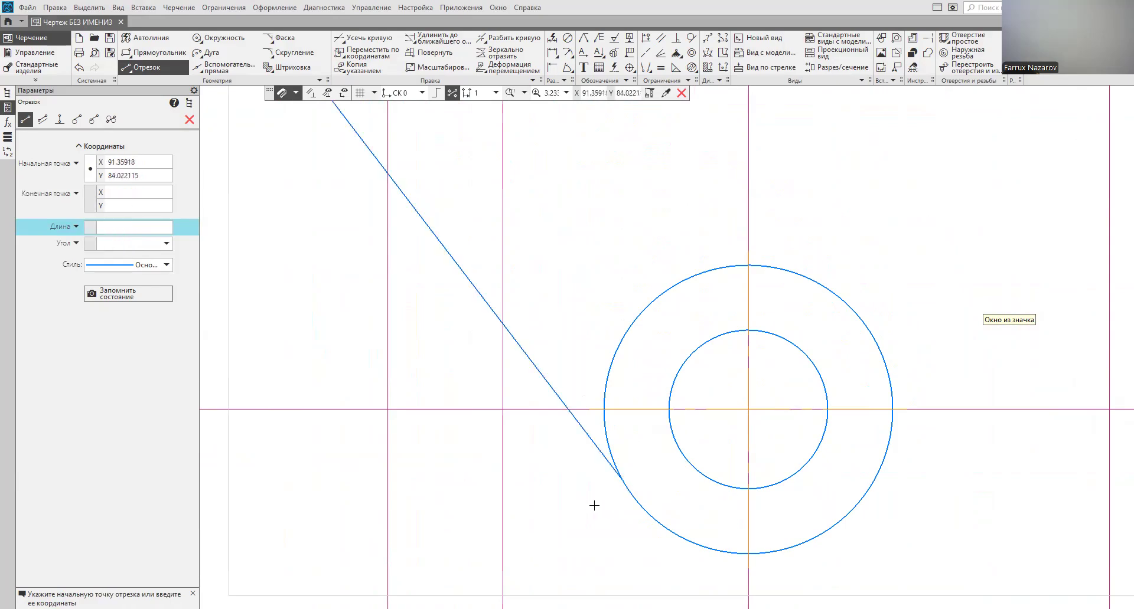
Step: Draw a line segment from the lower-right edge of the plate's right lobe to the right side of the bottom 40 mm circle
scroll(916, 456, down, 6)
middle_drag(982, 463, 644, 465)
scroll(858, 449, down, 3)
mouse_move(933, 458)
middle_down()
mouse_move(832, 468)
mouse_move(762, 446)
middle_up()
scroll(654, 413, up, 6)
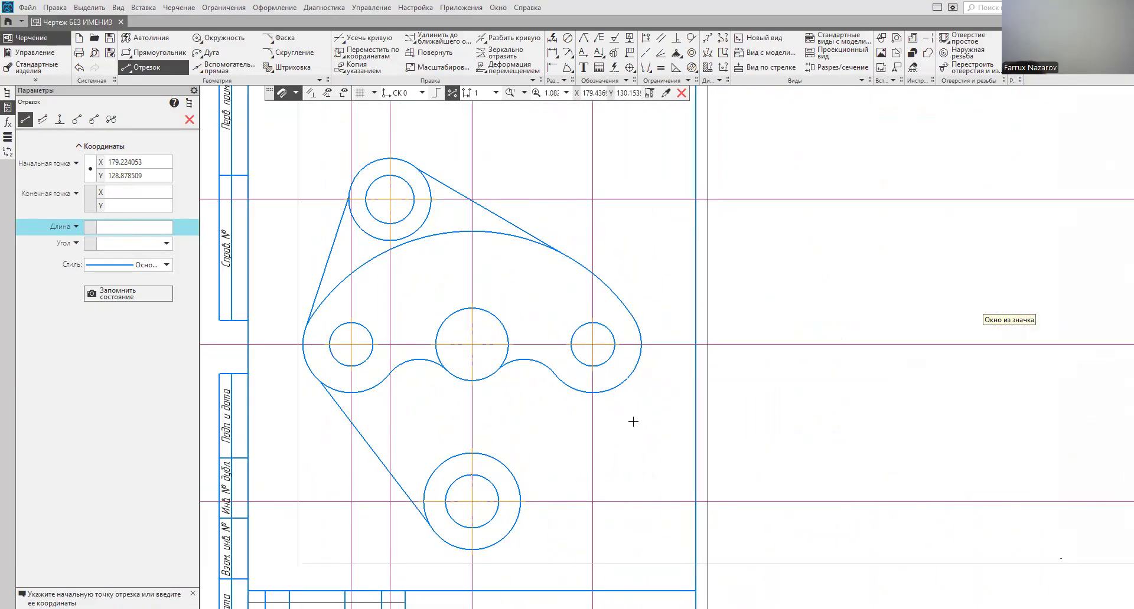
click(621, 362)
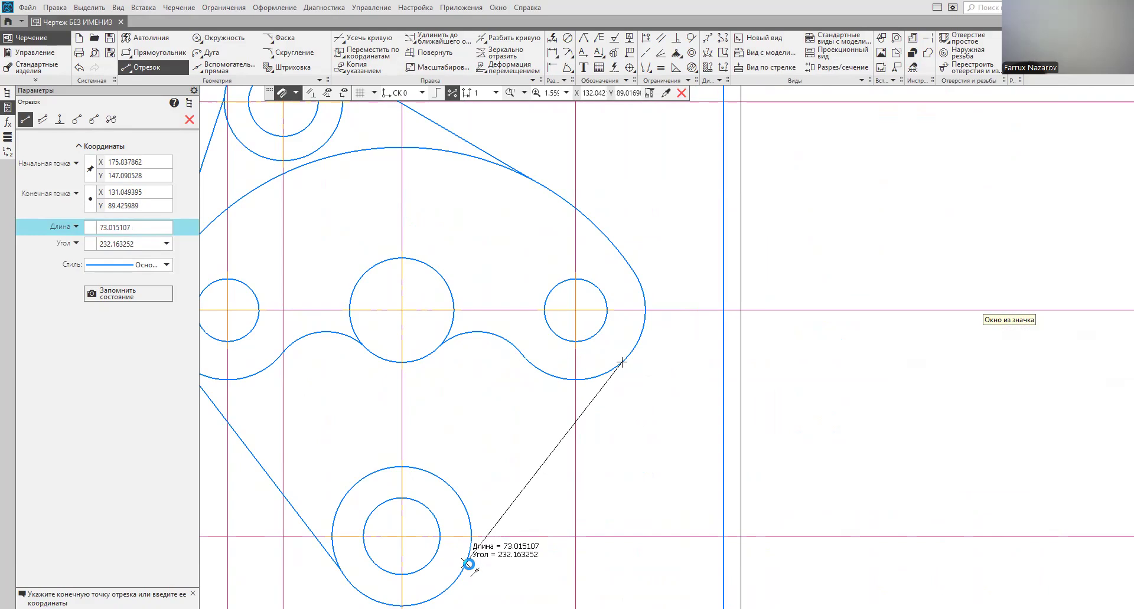
click(468, 568)
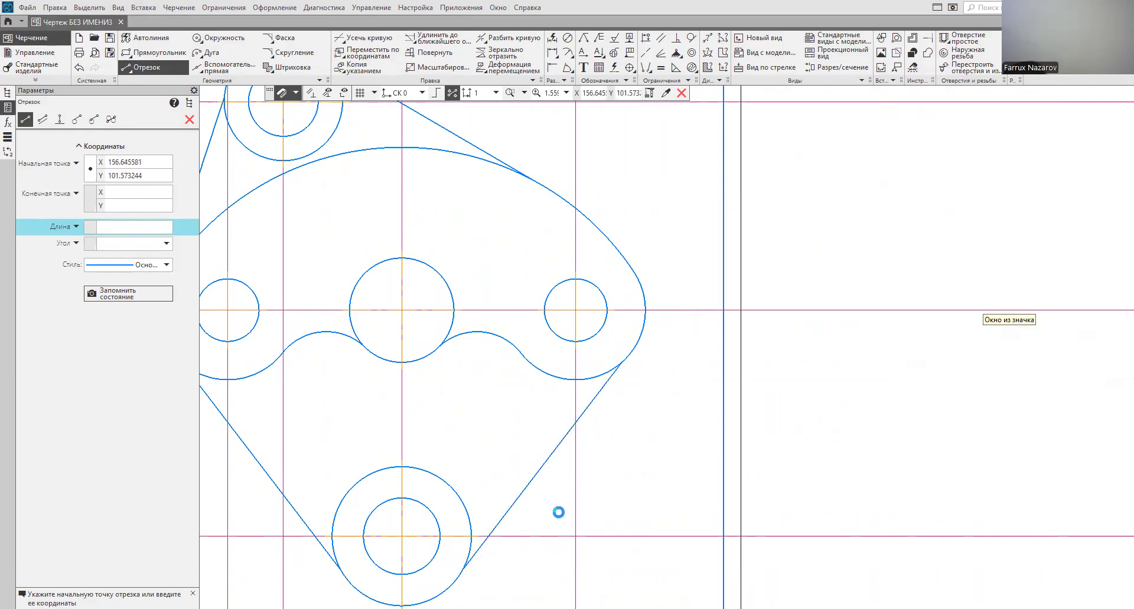
Step: Hatch the central plate region around its three holes with the Металл style, a spacing of 3 and a 45° angle
scroll(589, 500, down, 5)
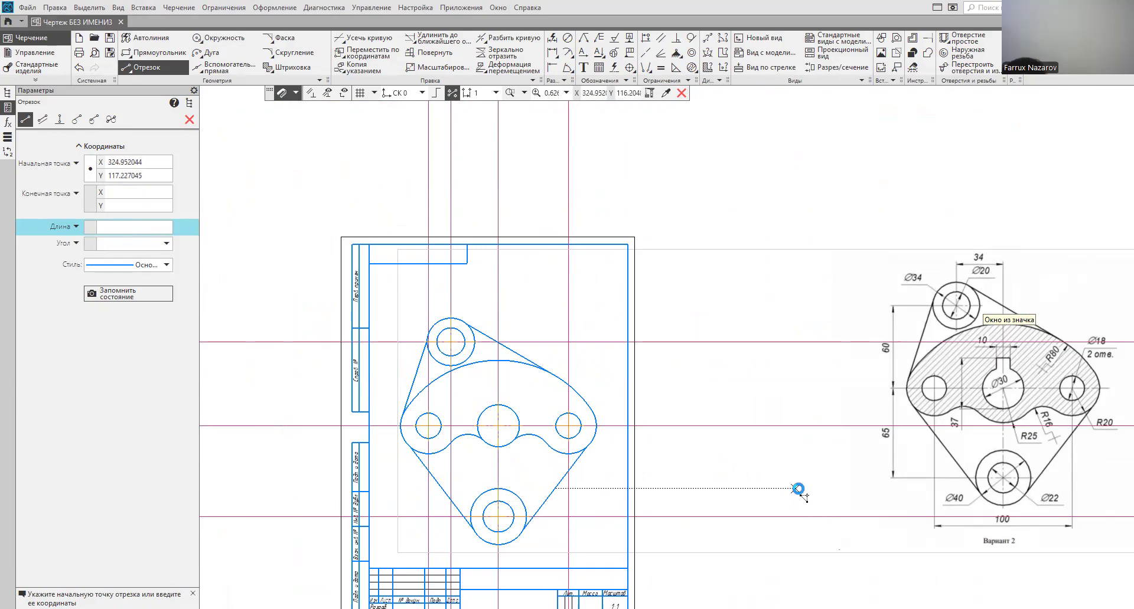
click(289, 67)
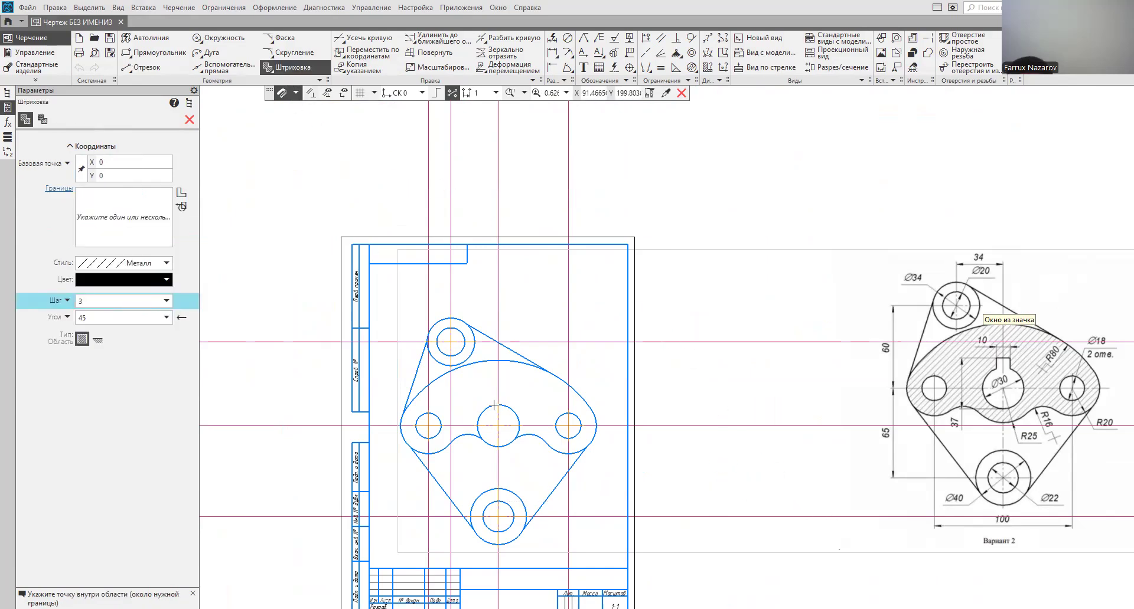
click(477, 416)
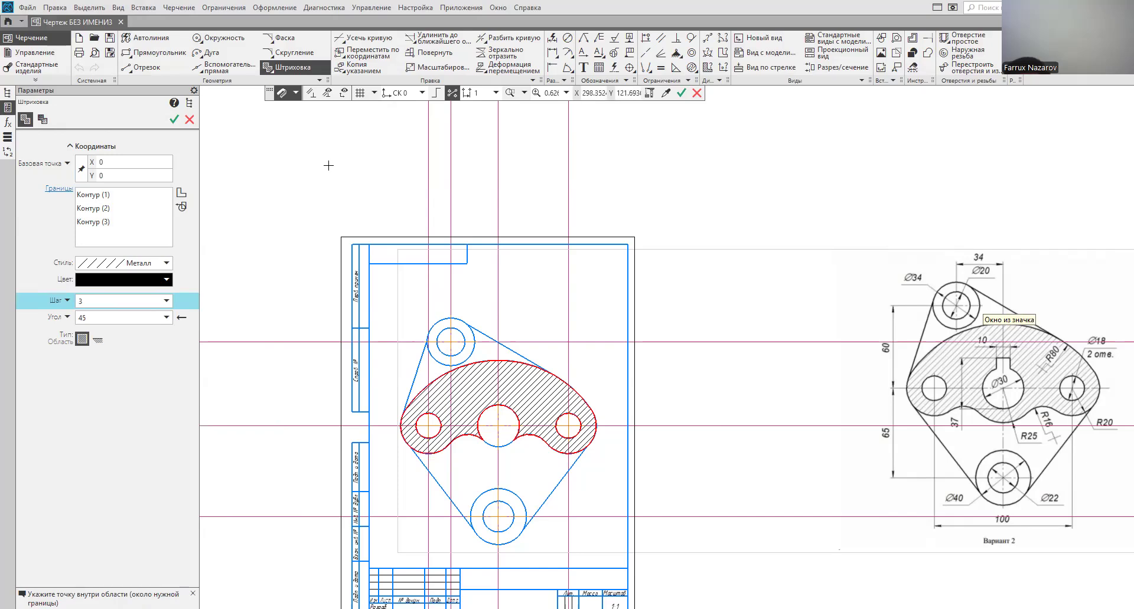
click(173, 120)
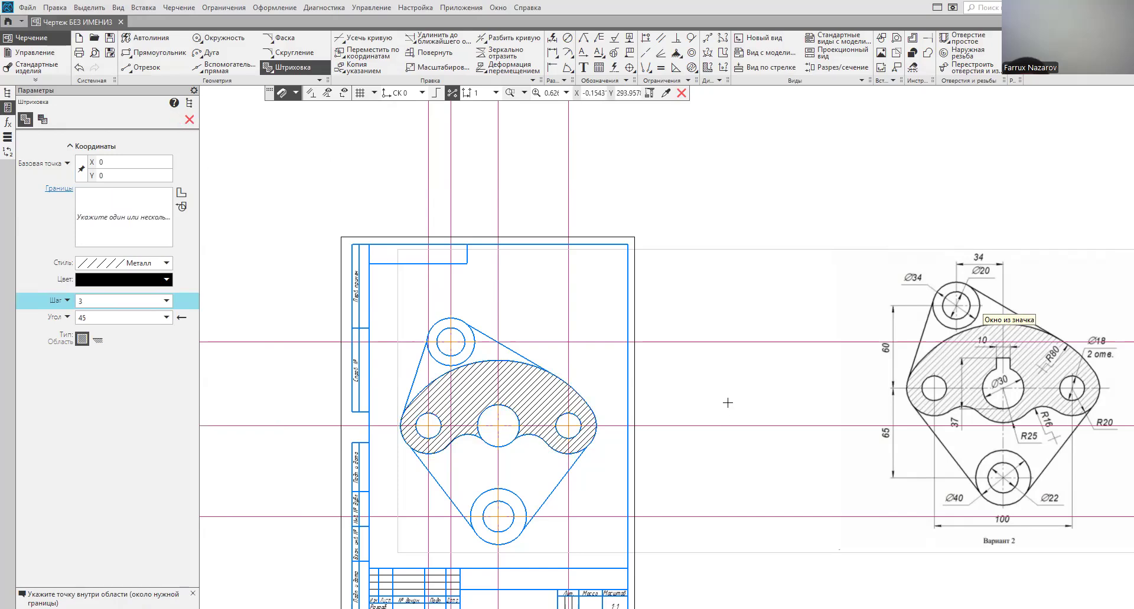
Step: Add a horizontal linear dimension between the centres of the two 18 mm side holes, placed below the bottom circle
middle_drag(739, 422, 726, 280)
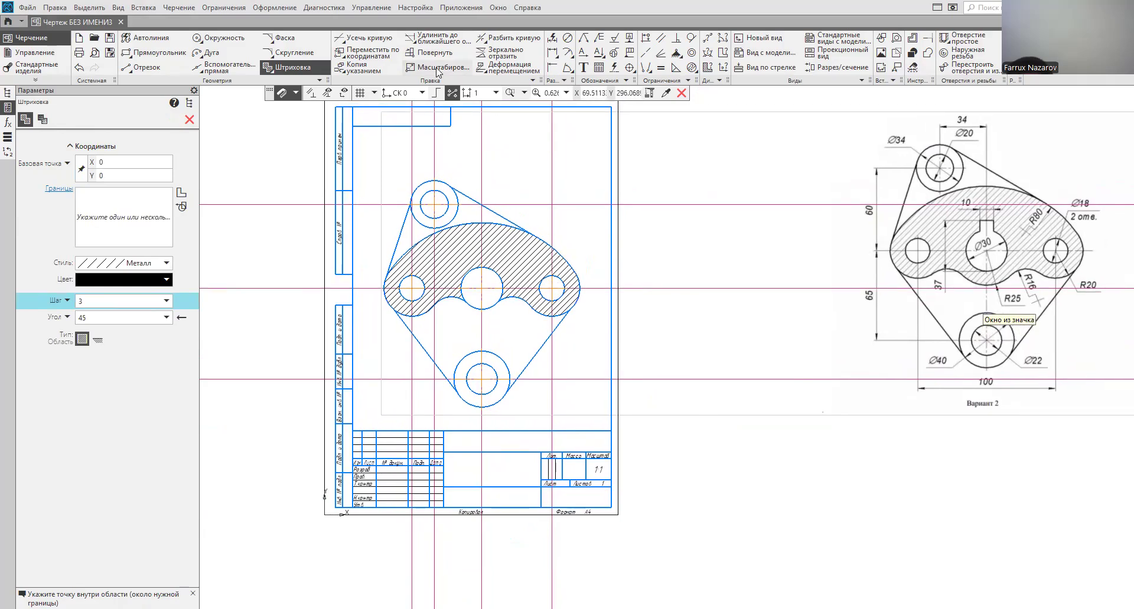
click(552, 53)
click(411, 288)
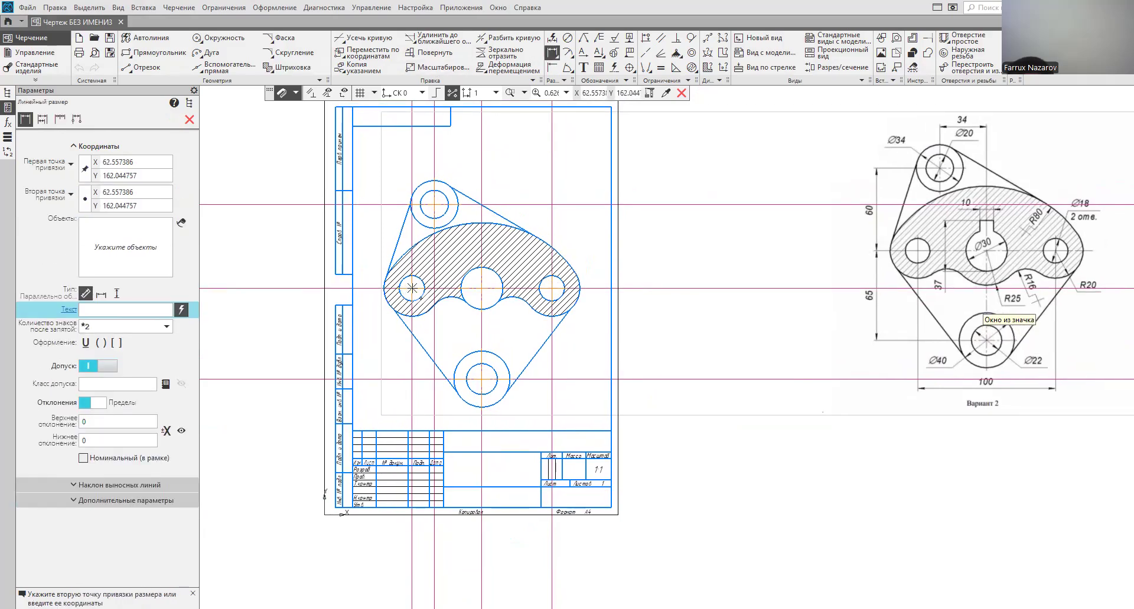
click(551, 288)
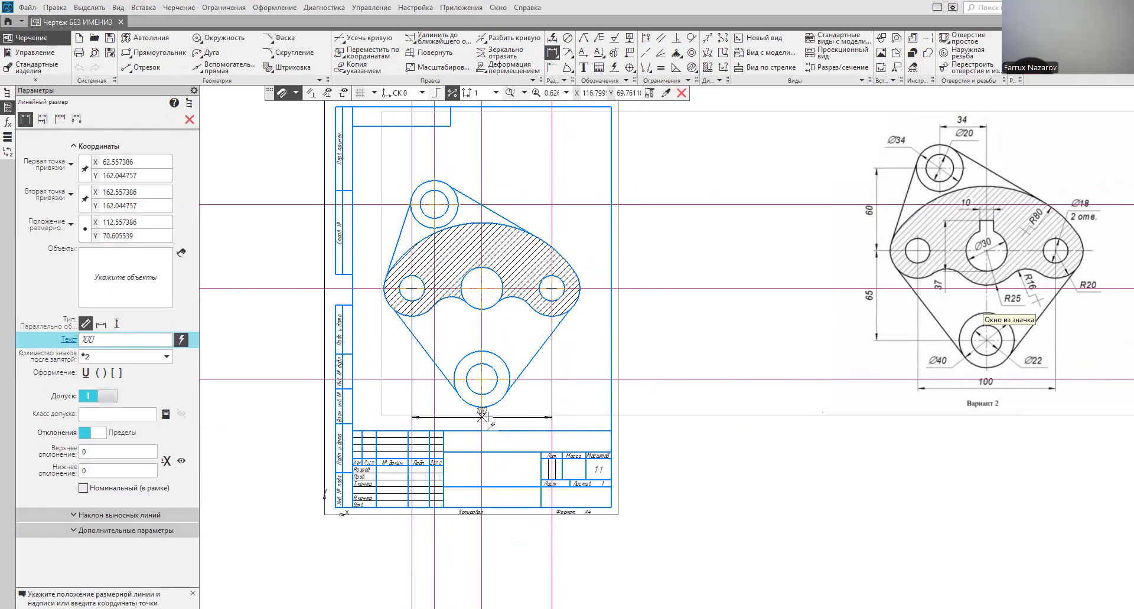
click(549, 423)
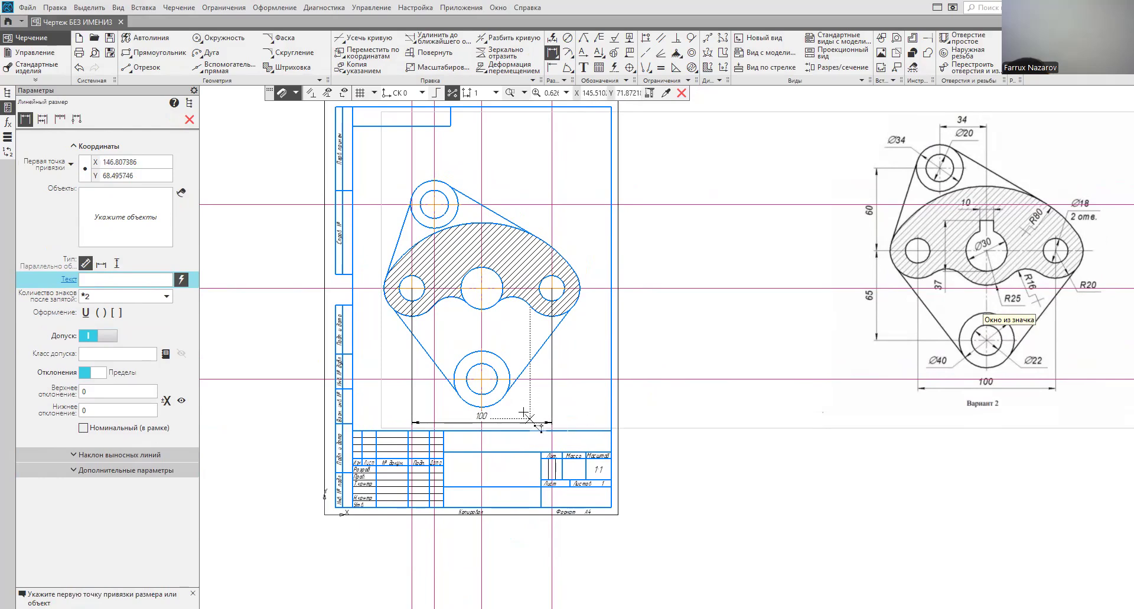
Step: Add a vertical linear dimension between the centres of the bottom 40 mm circle and the central 30 mm circle, placed to the plate's left
click(482, 379)
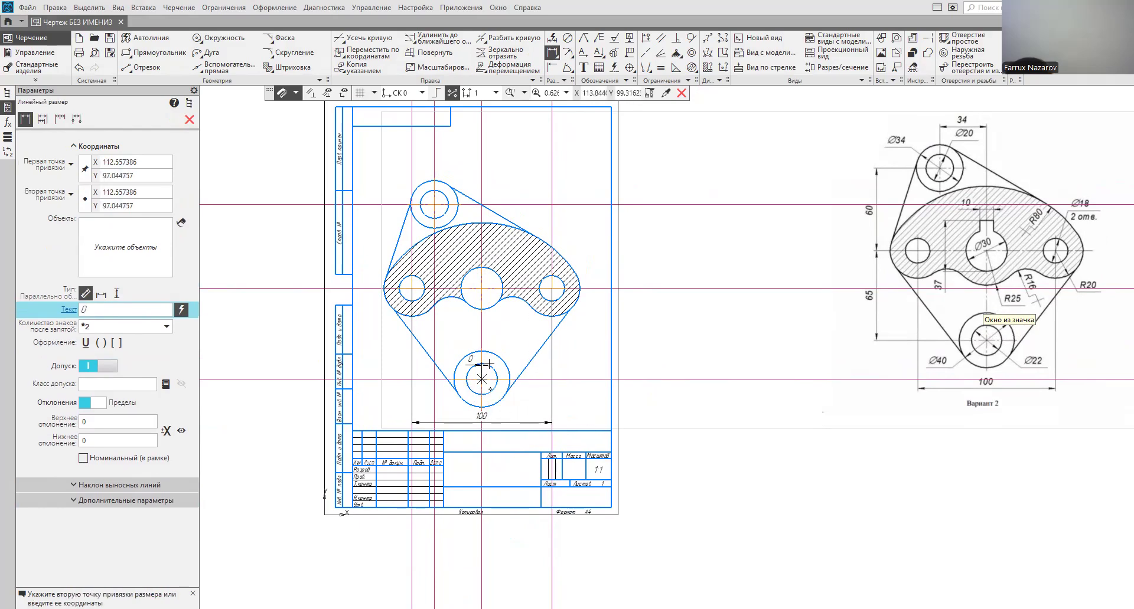
click(482, 288)
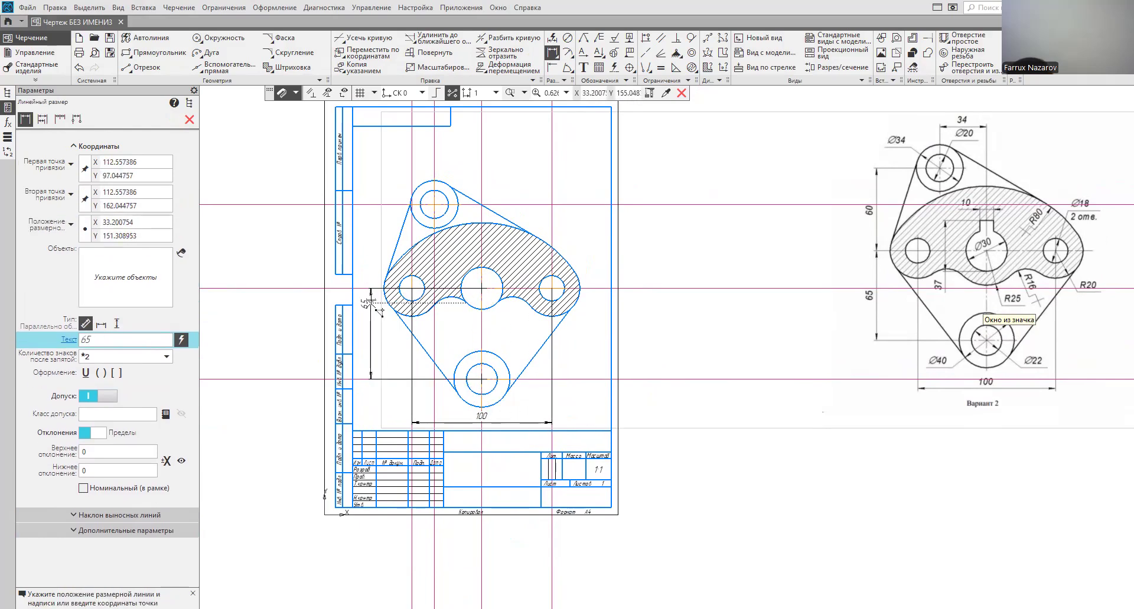
click(372, 335)
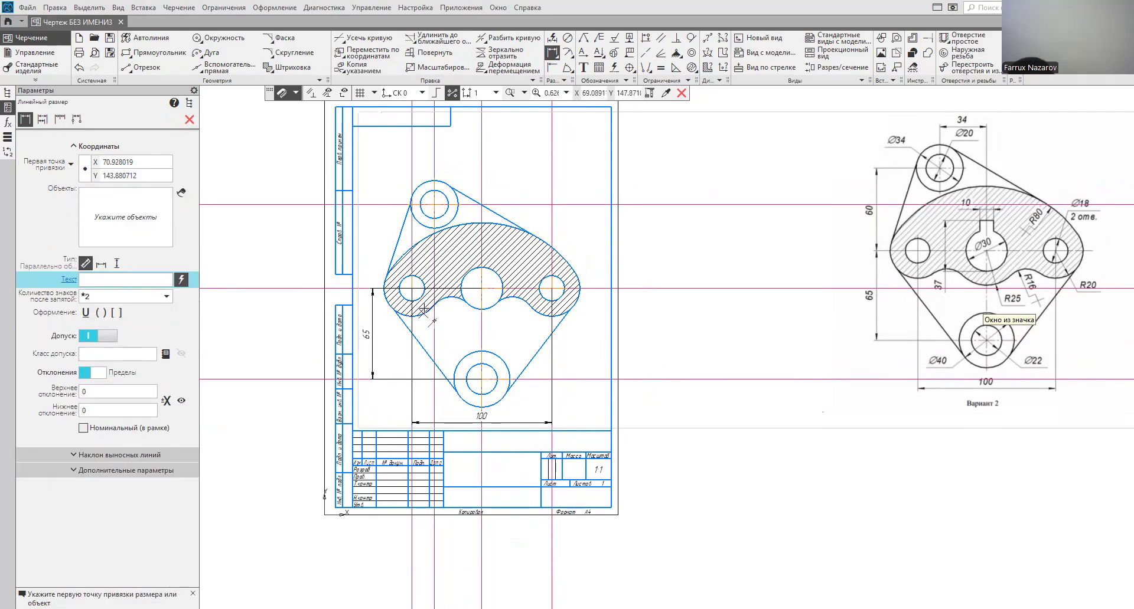
click(482, 288)
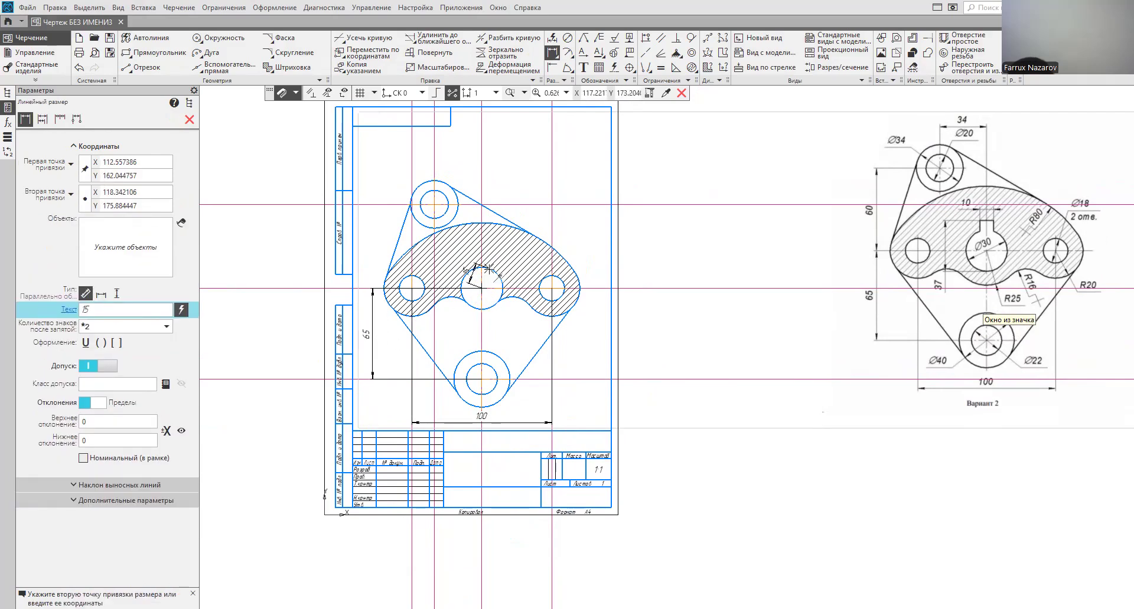
click(482, 205)
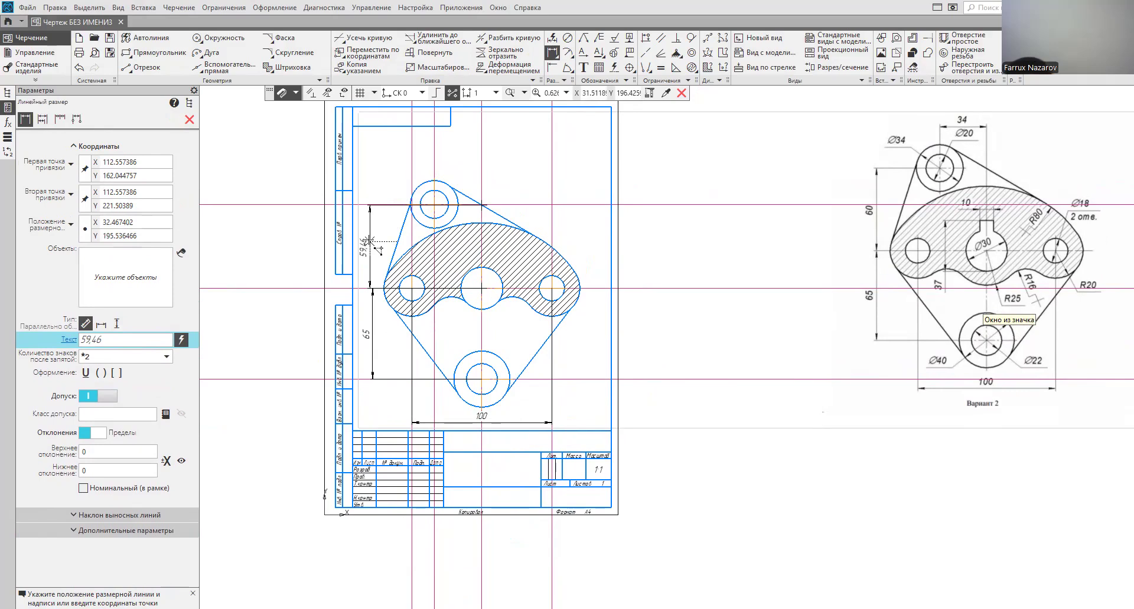
key(Escape)
key(Escape)
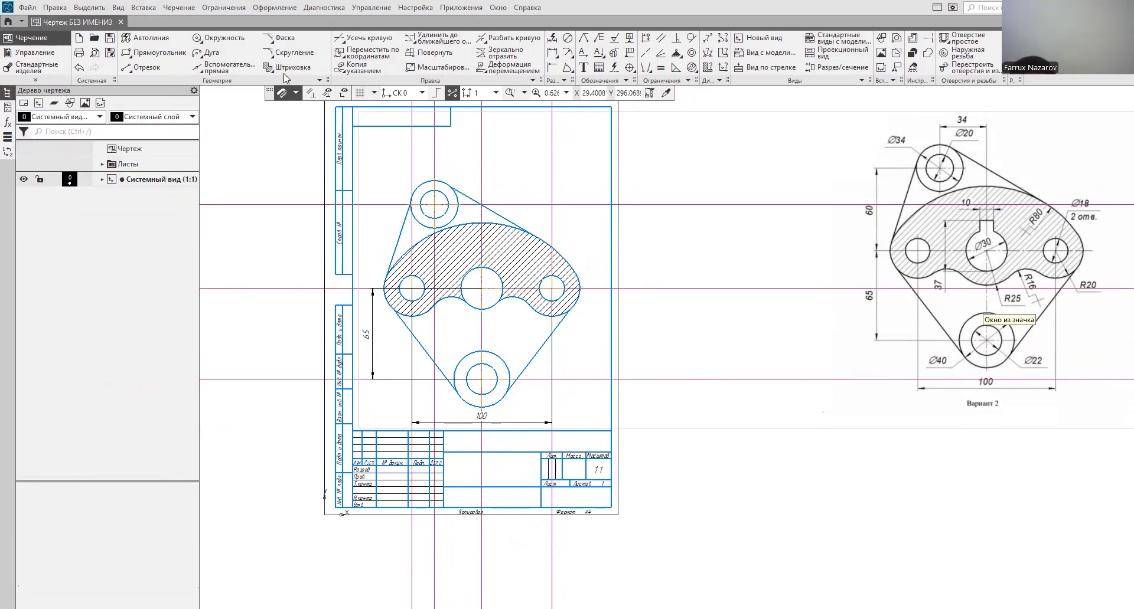
Step: Add a 60 mm vertical linear dimension from the plate's horizontal axis to the upper circle's centre, in line with the 65 dimension
click(553, 54)
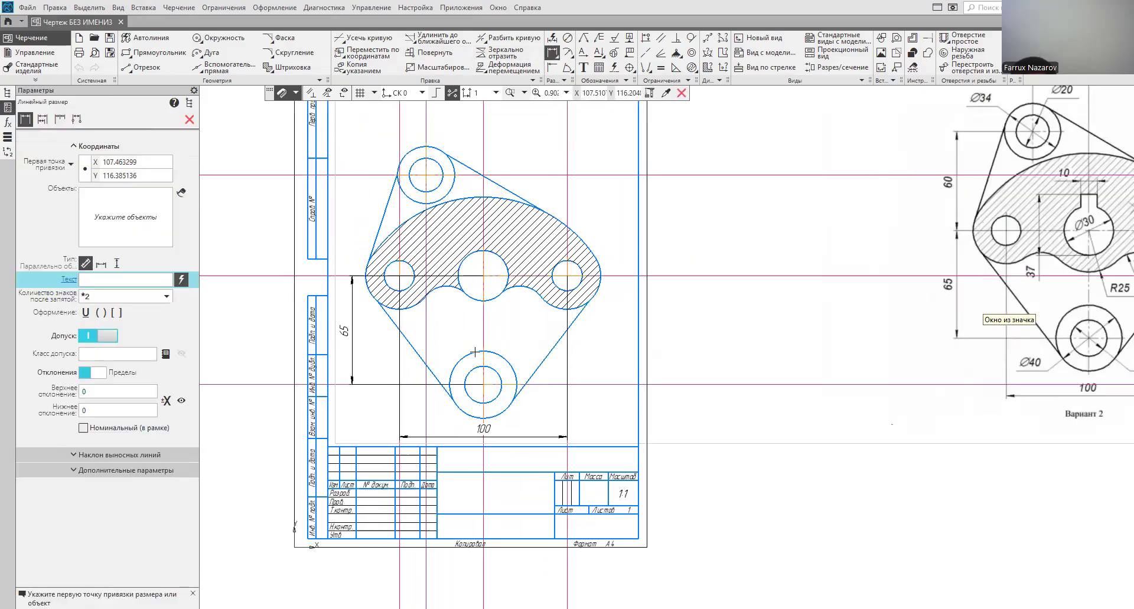
scroll(455, 321, up, 4)
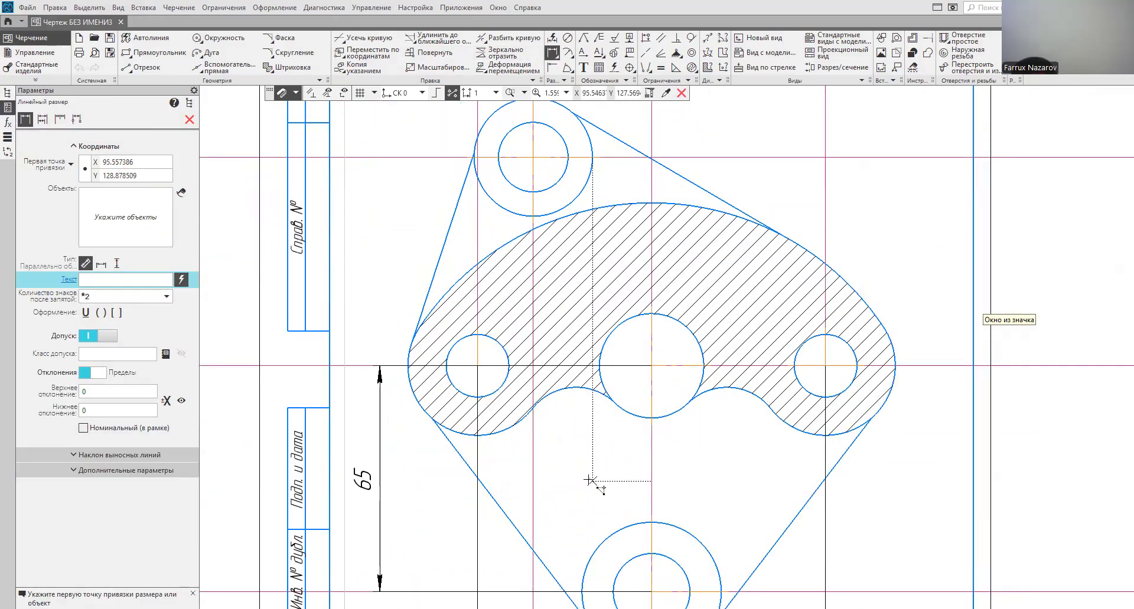
click(532, 367)
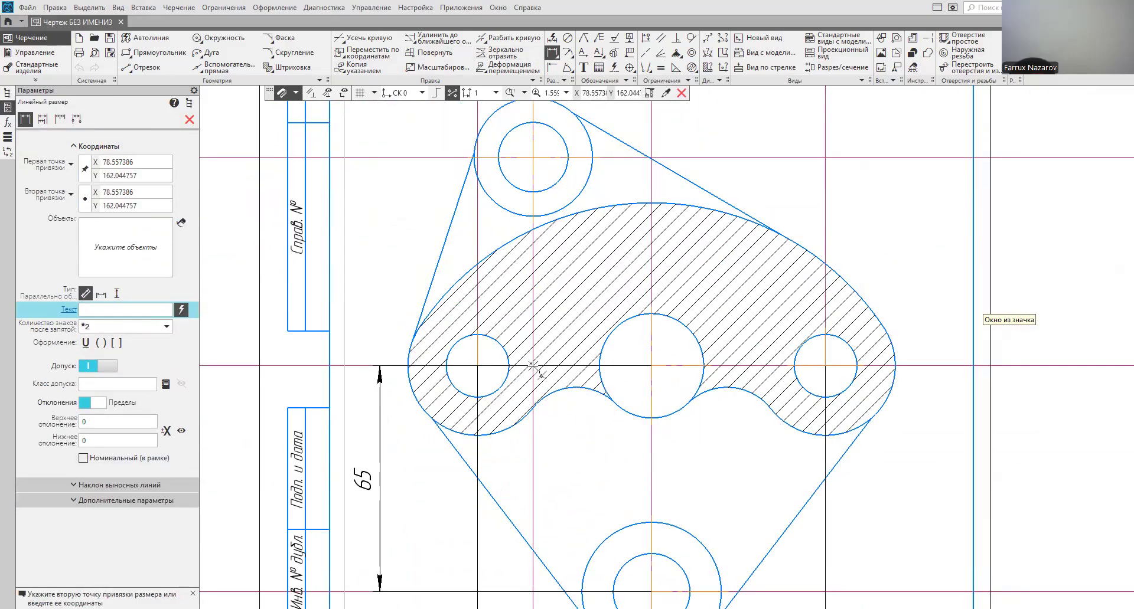
click(534, 157)
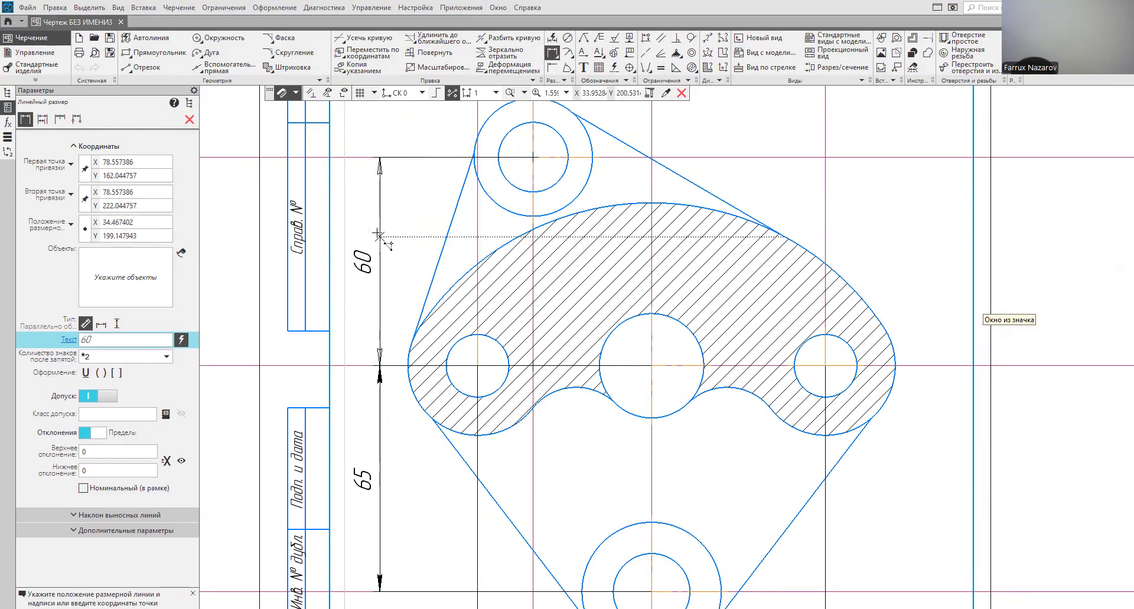
click(381, 251)
scroll(460, 328, down, 4)
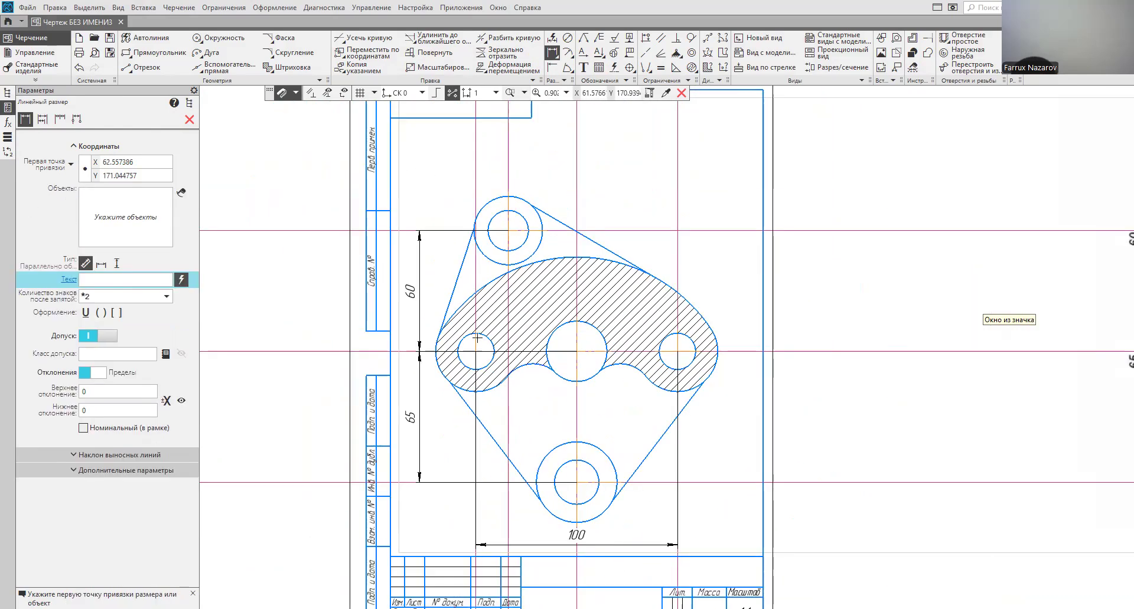
scroll(597, 374, down, 1)
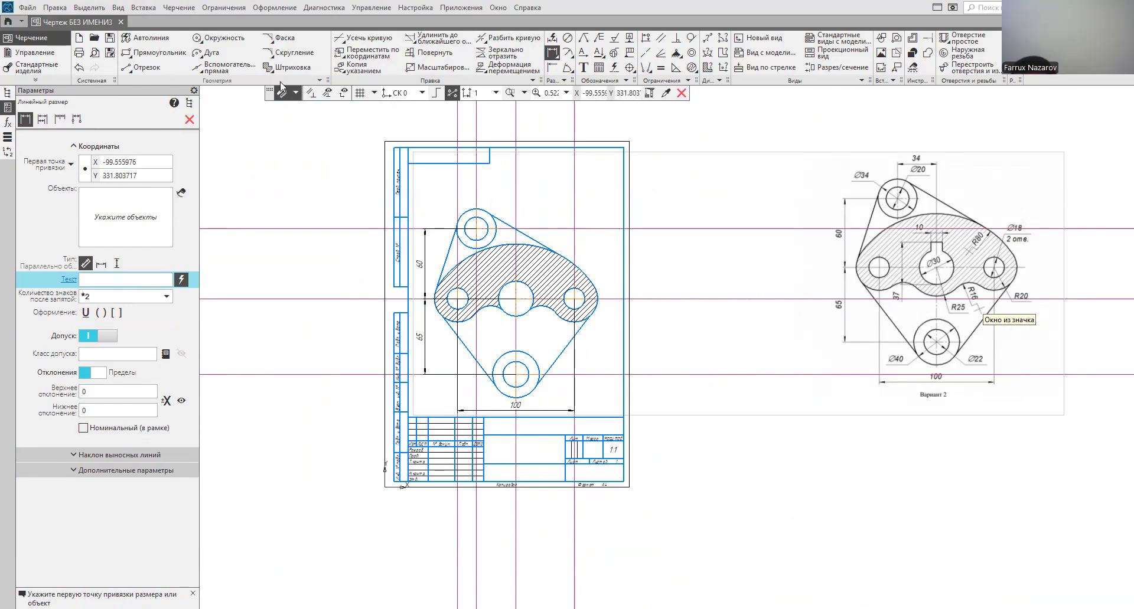
click(224, 67)
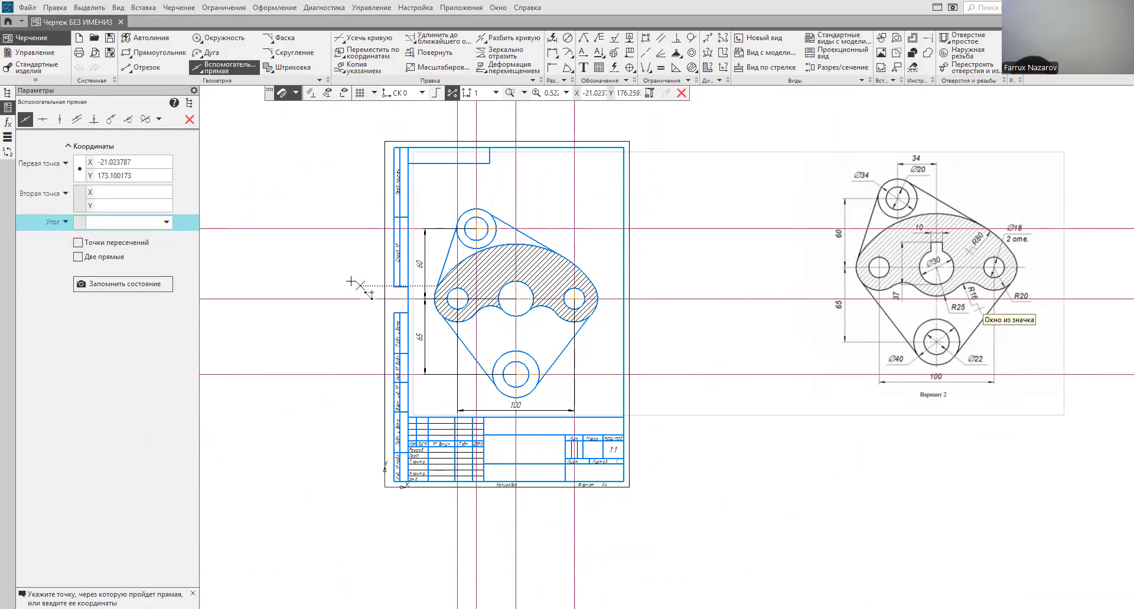
click(77, 119)
click(346, 299)
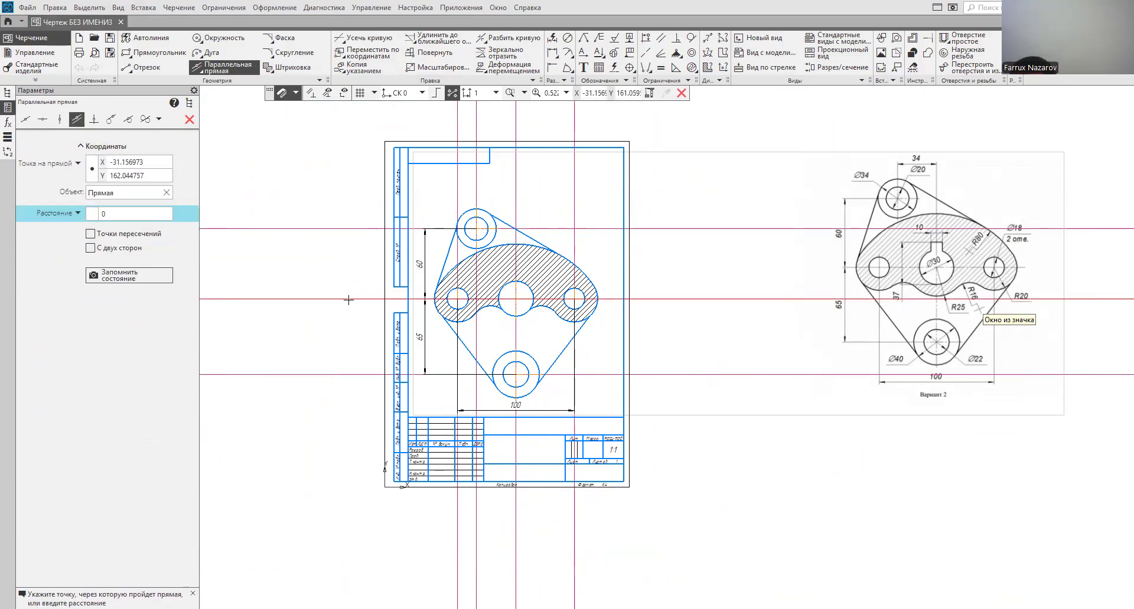
text(3)
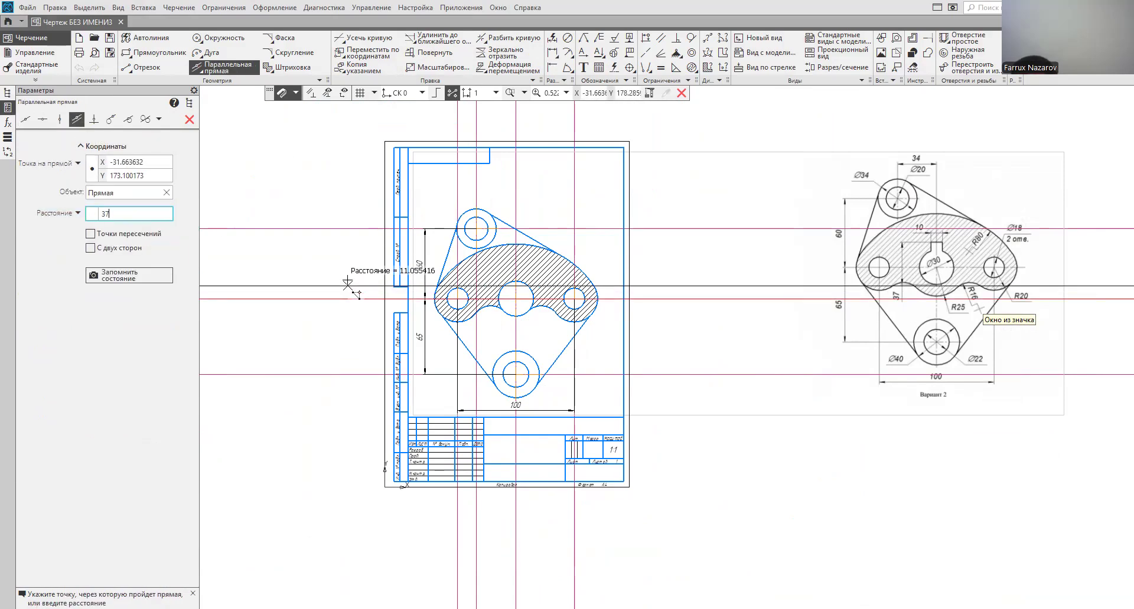
text(7)
key(Return)
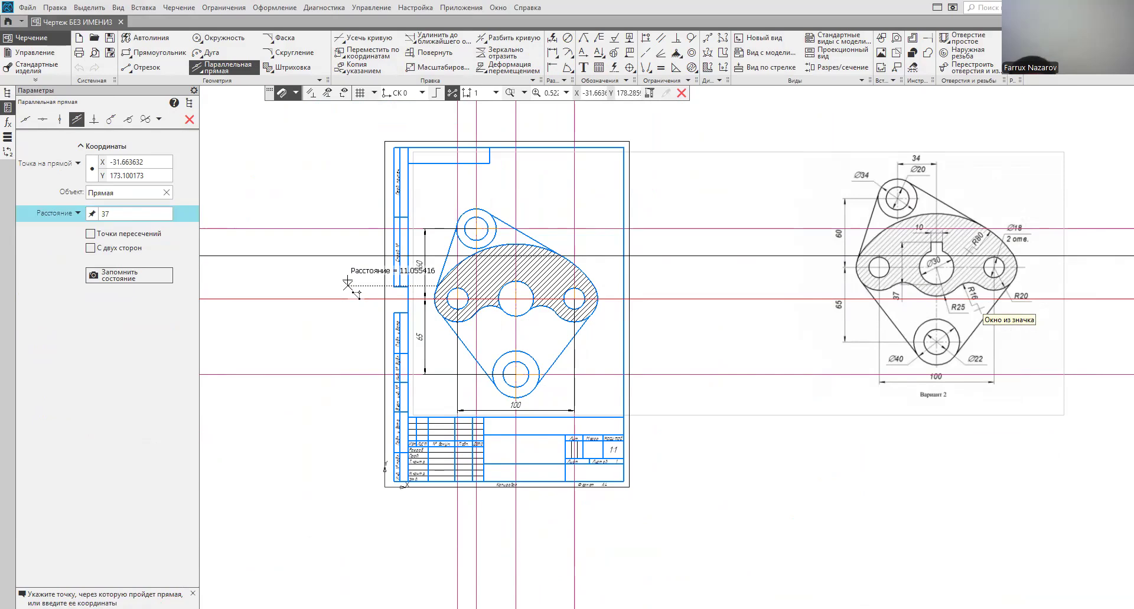
key(Escape)
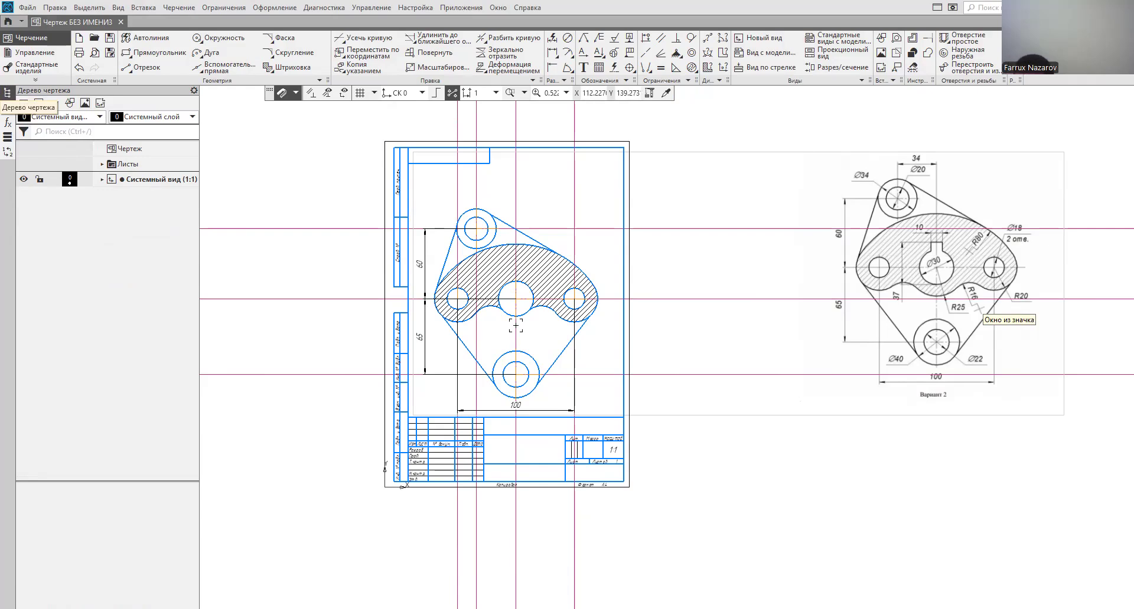
Step: Delete the hatched plate's lower wavy outline arcs and the outer arcs around both side holes
scroll(516, 325, up, 2)
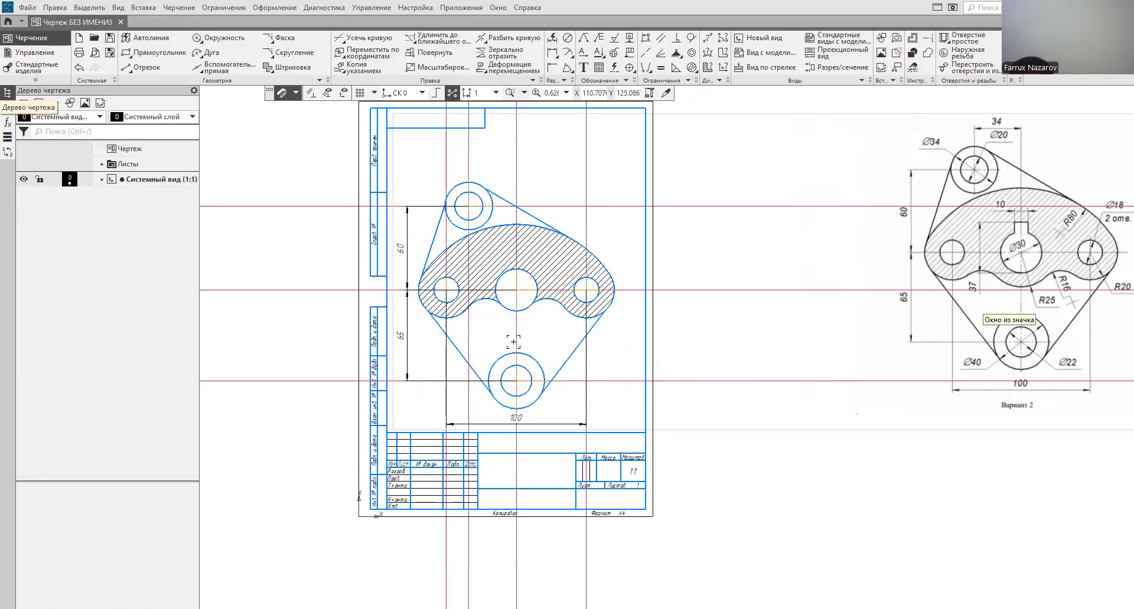
scroll(518, 333, down, 3)
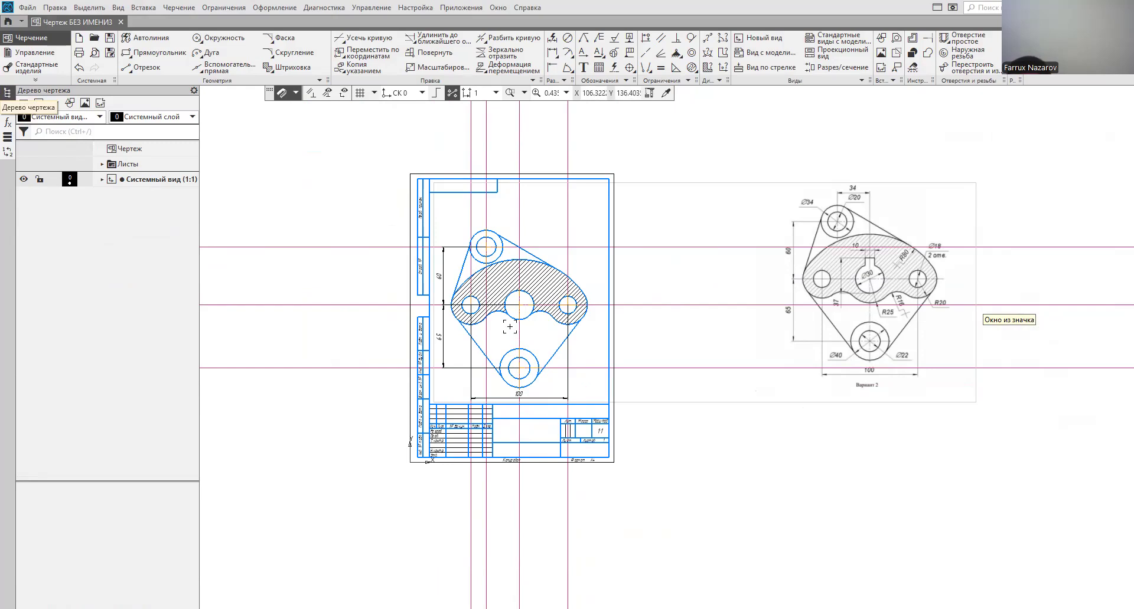
click(495, 313)
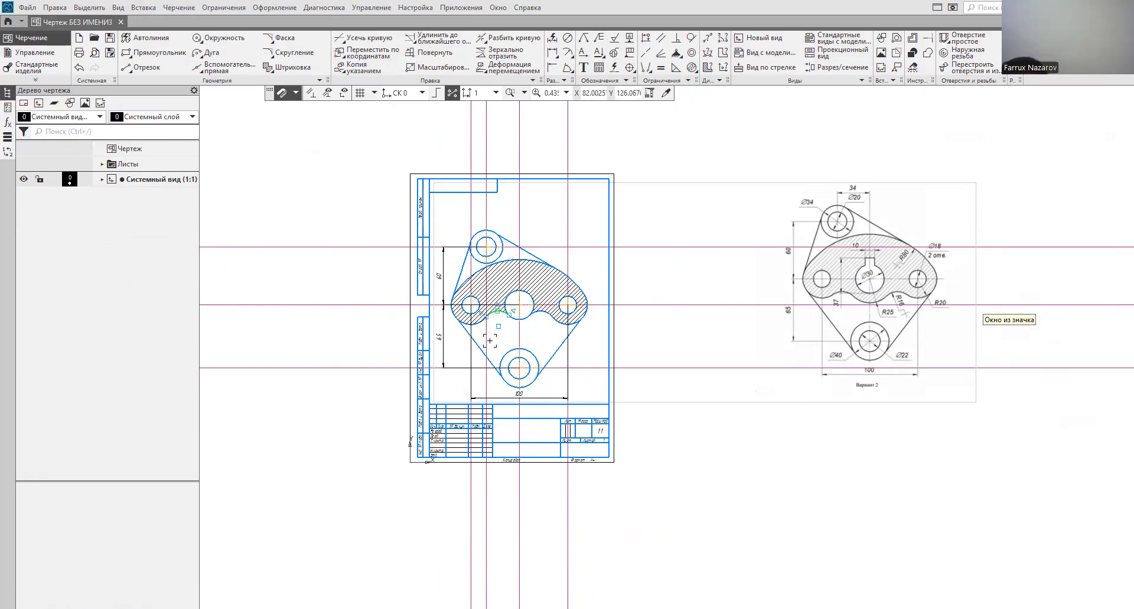
key(Delete)
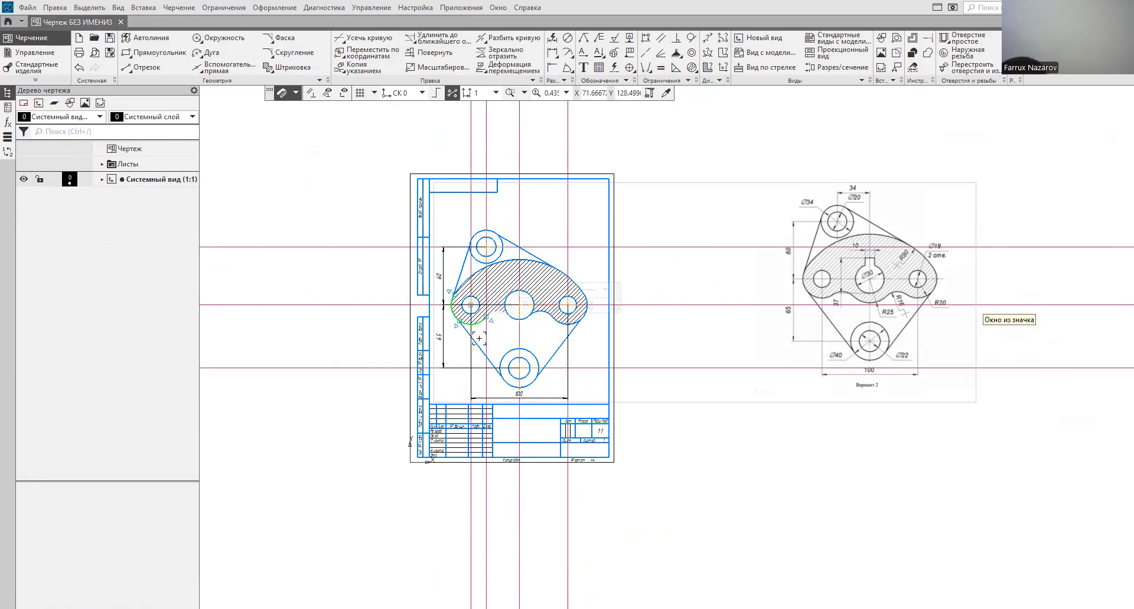
click(555, 322)
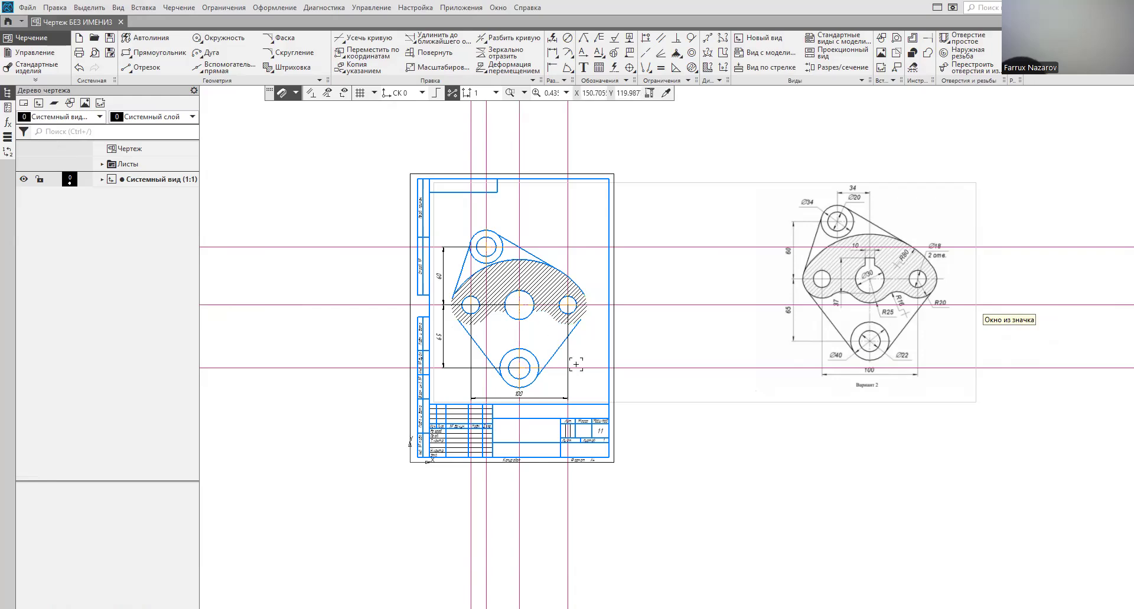
Step: Draw a 40 mm diameter circle concentric with the right 18 mm side hole
scroll(586, 369, up, 2)
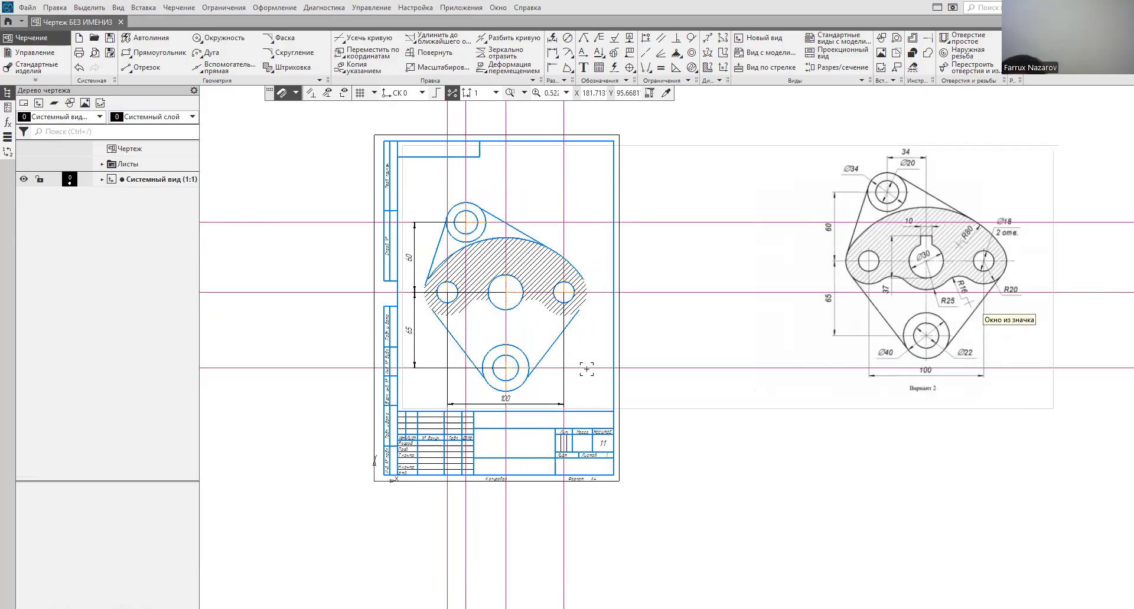
scroll(586, 369, down, 1)
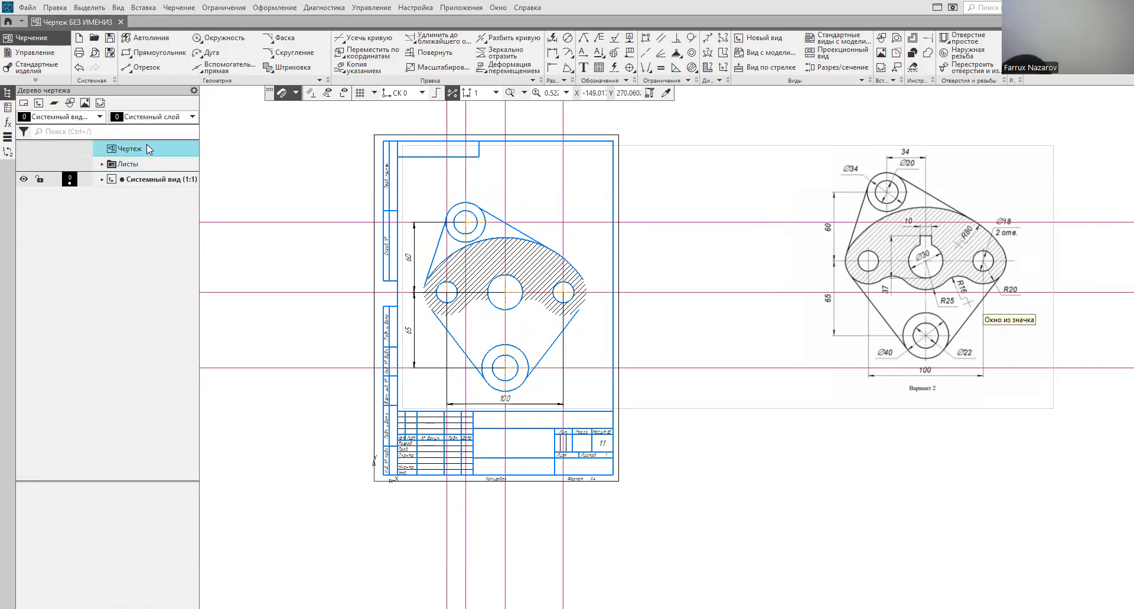
click(218, 37)
click(73, 264)
click(563, 292)
text(4)
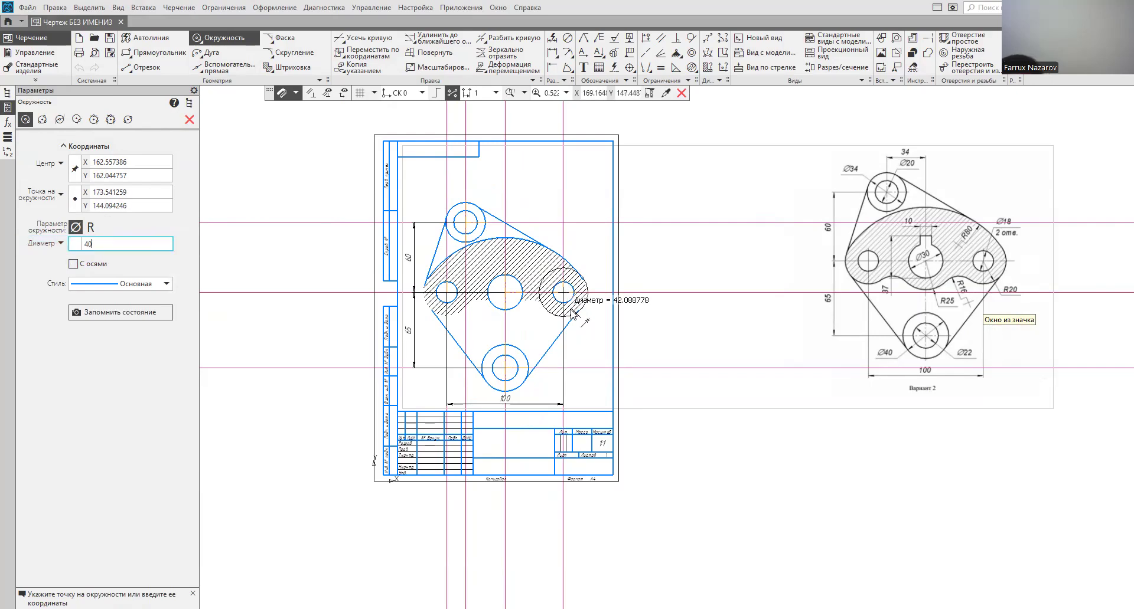
text(0)
key(Return)
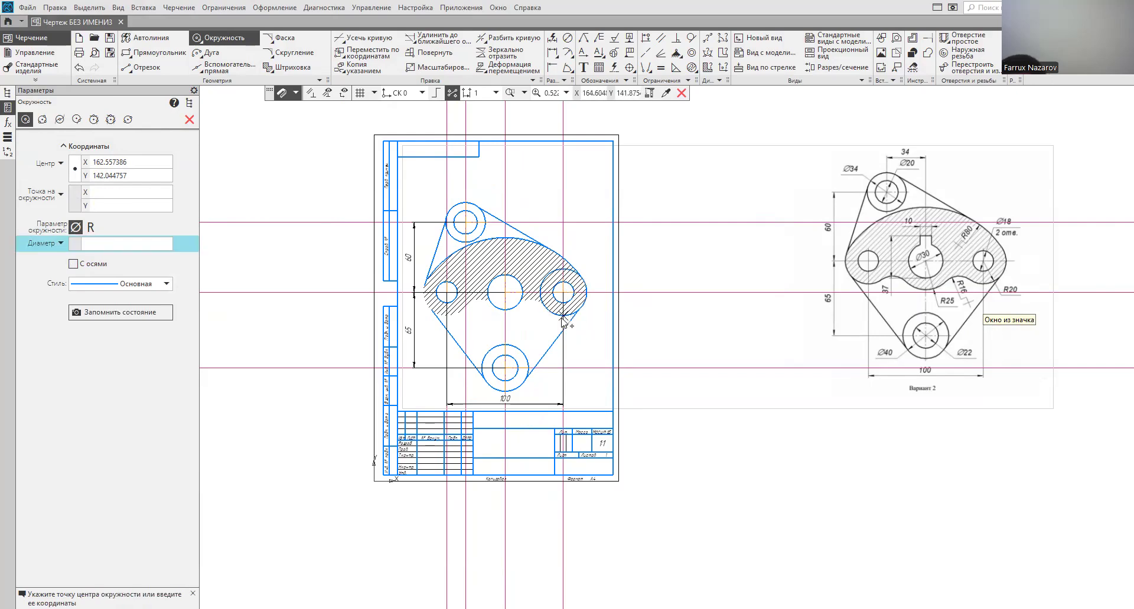
Step: Draw a 40 mm diameter circle concentric with the left 18 mm side hole
click(447, 295)
text(18)
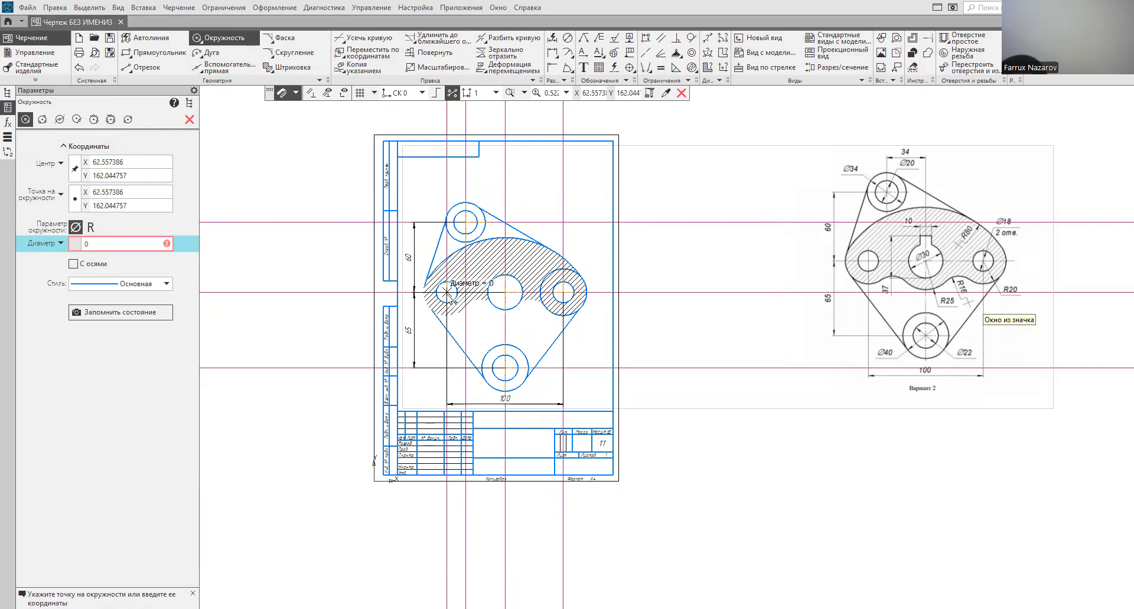
text(4)
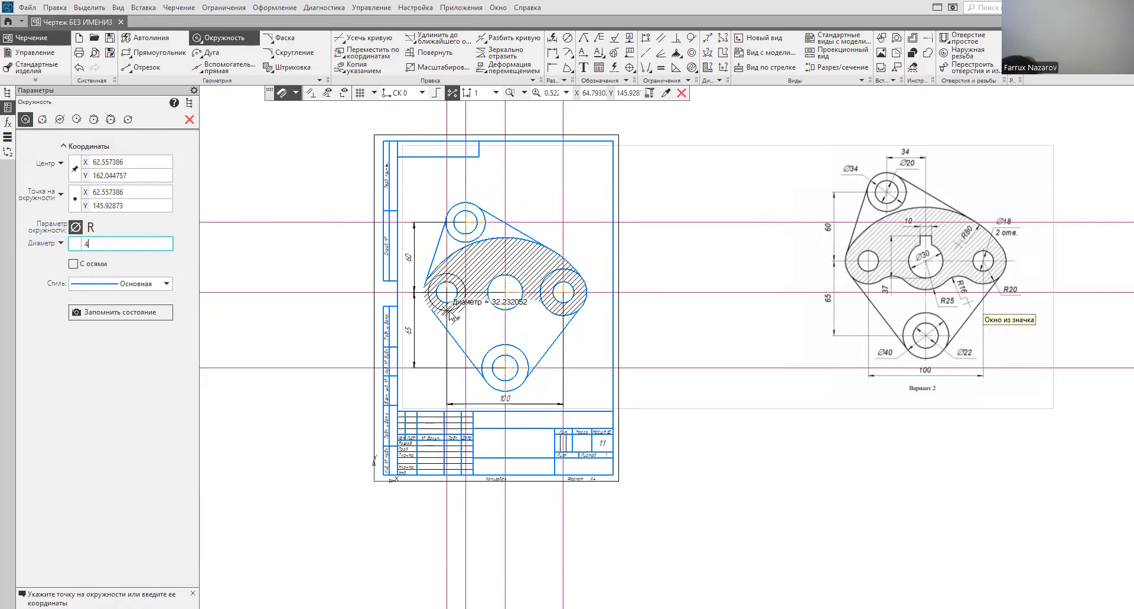
text(0)
key(Return)
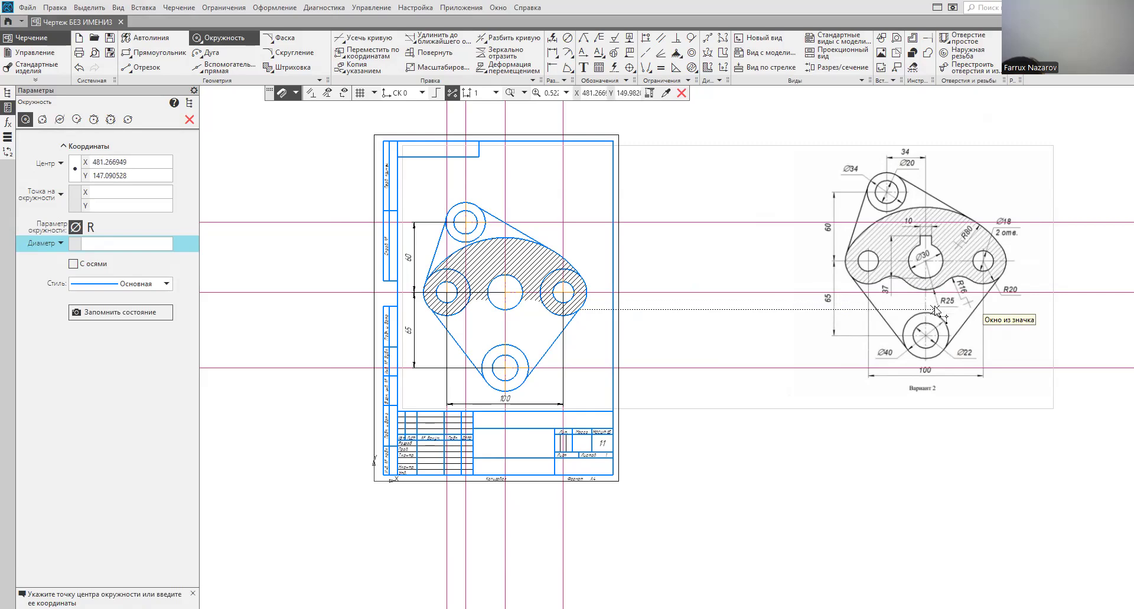
Step: Draw a 50 mm diameter circle concentric with the central 30 mm hole
click(504, 294)
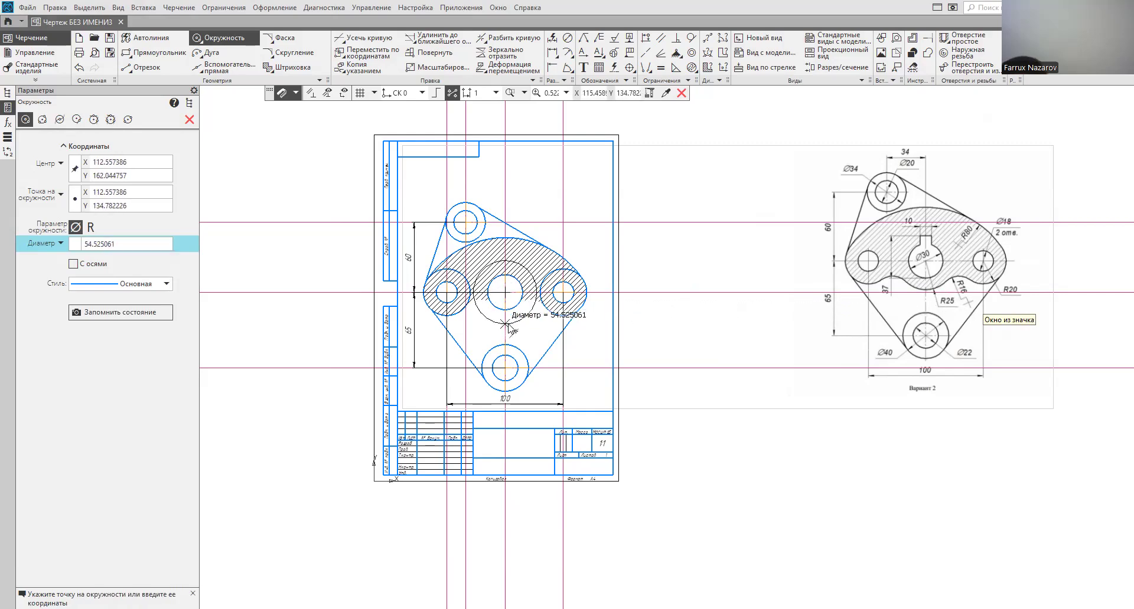
text(50)
key(Return)
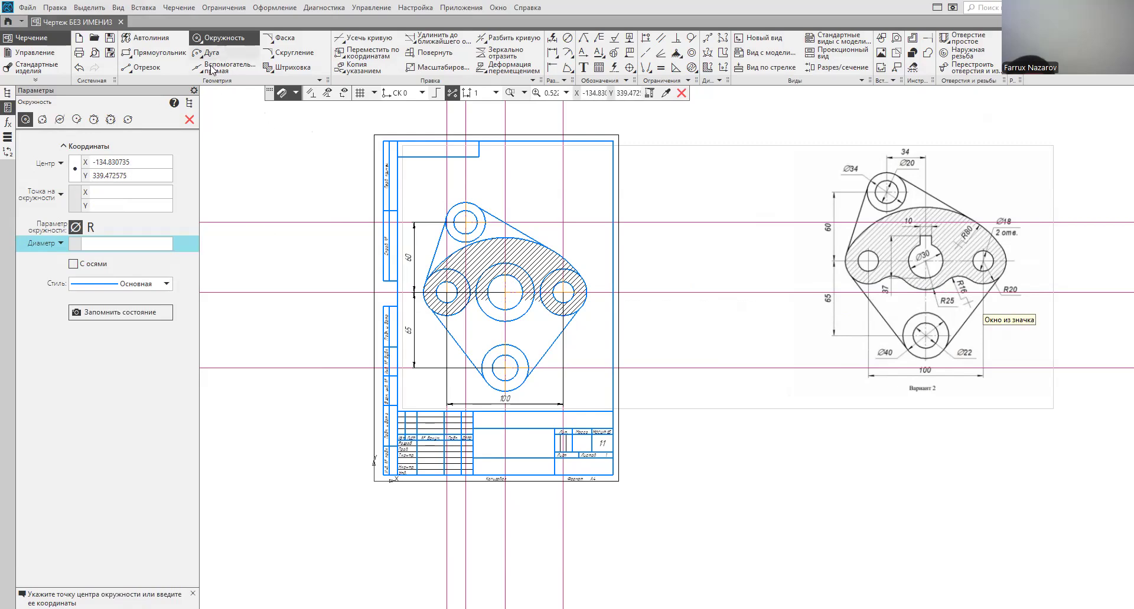
Step: Draw a 32 mm diameter circle tangent to the right 40 mm circle and the central 50 mm circle, on their lower side
click(93, 120)
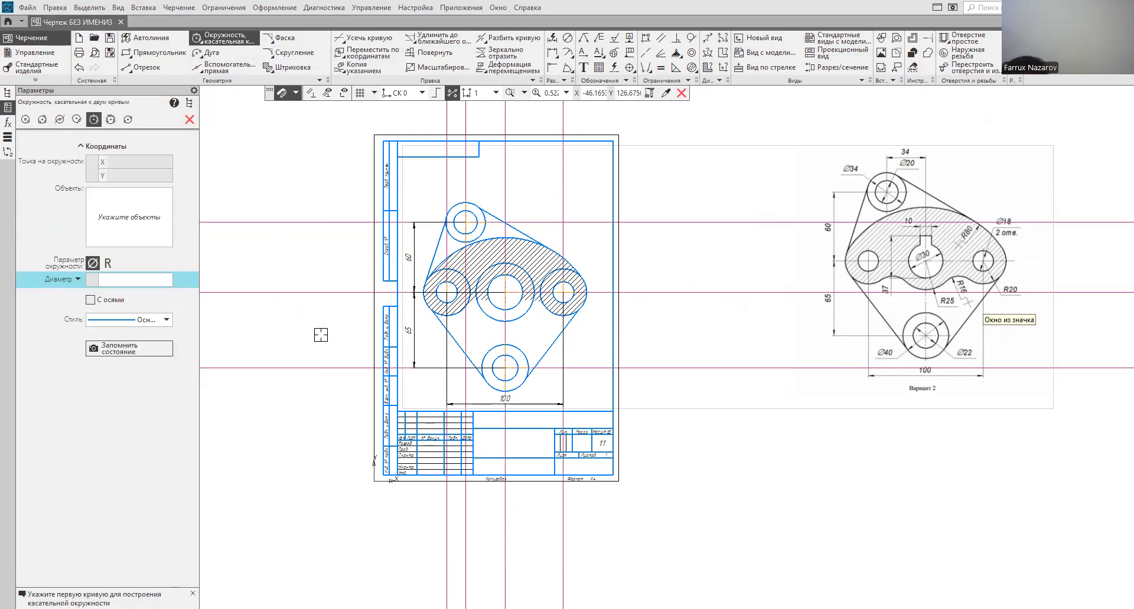
click(553, 317)
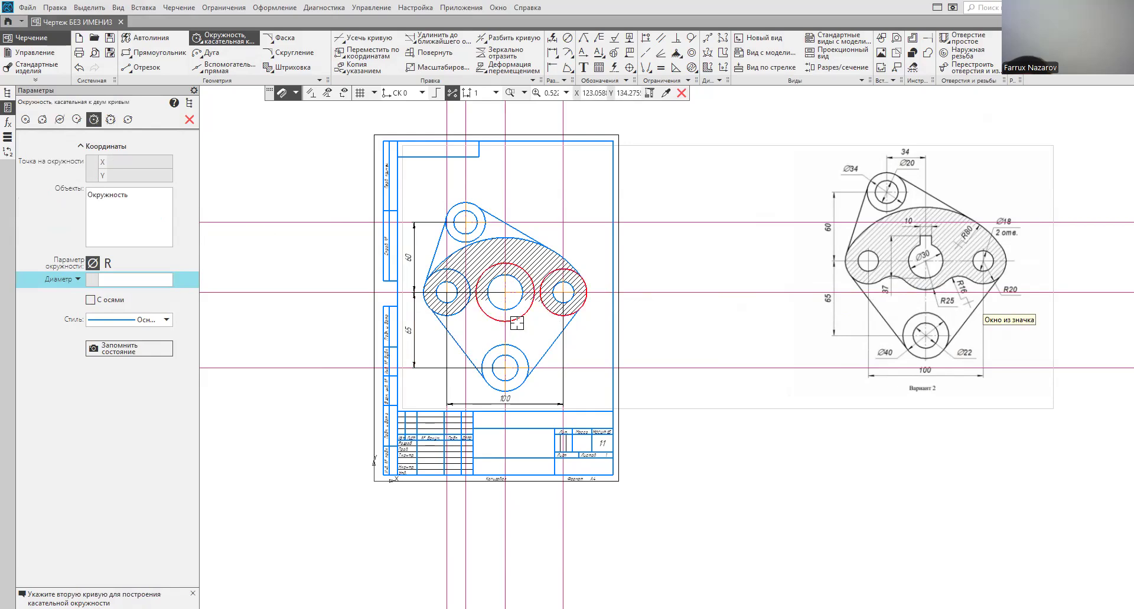
click(516, 322)
text(3)
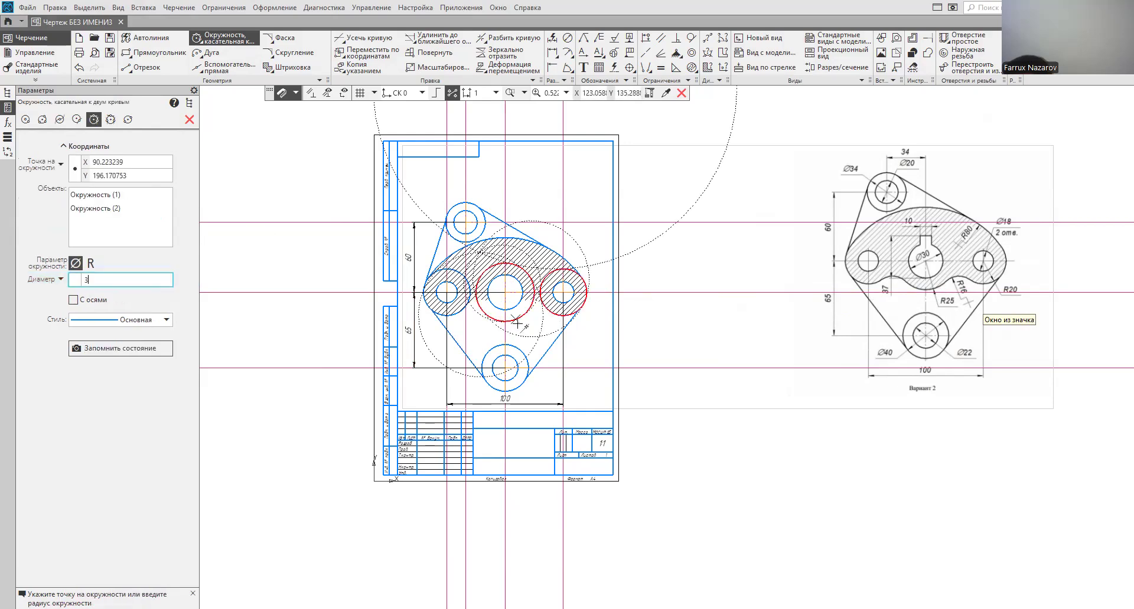
text(2)
key(Return)
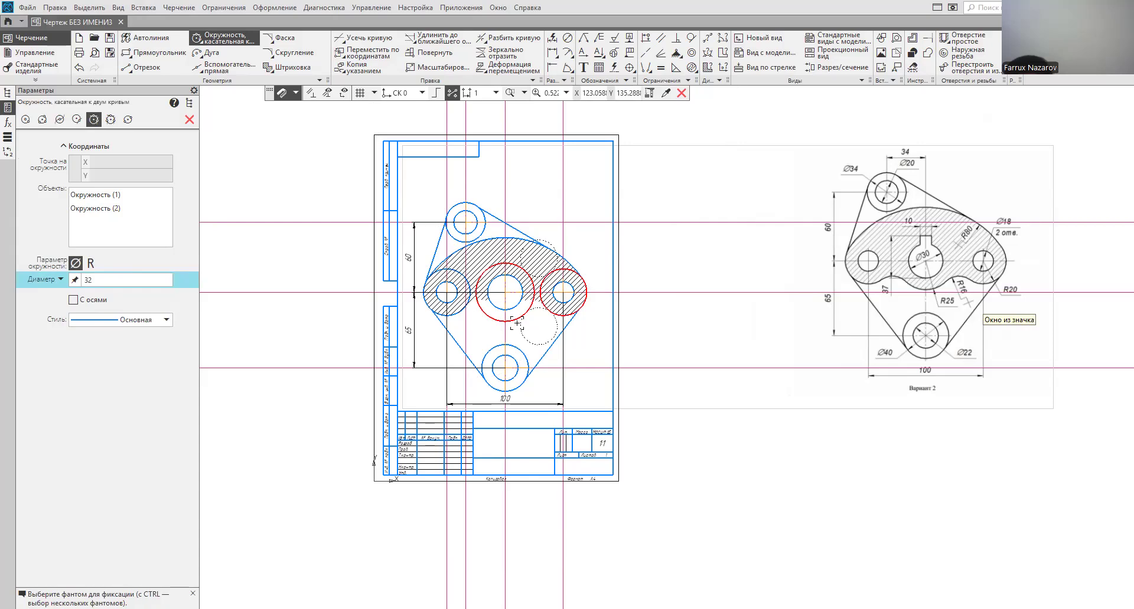
click(522, 337)
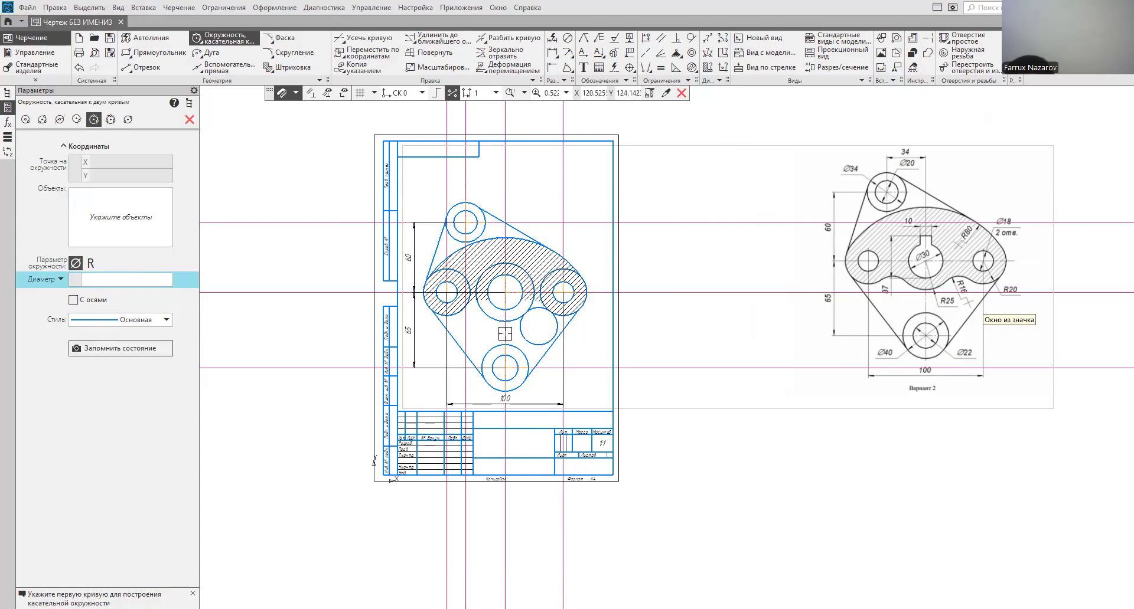
Step: Draw a matching tangent circle of the same size below the left 40 mm circle and the central 50 mm circle
click(459, 314)
click(478, 310)
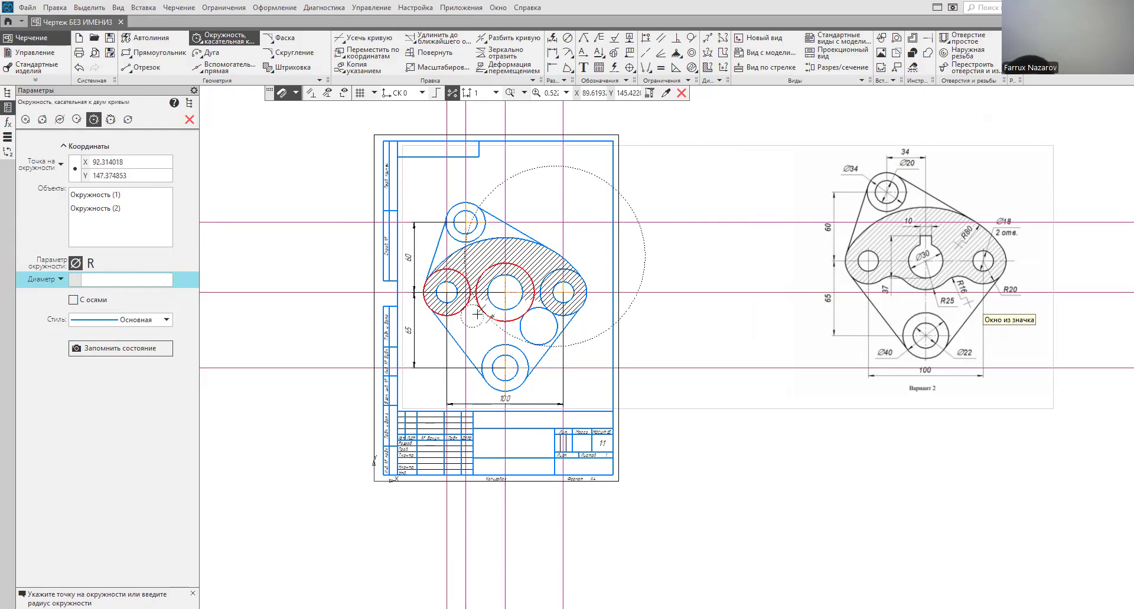
click(478, 316)
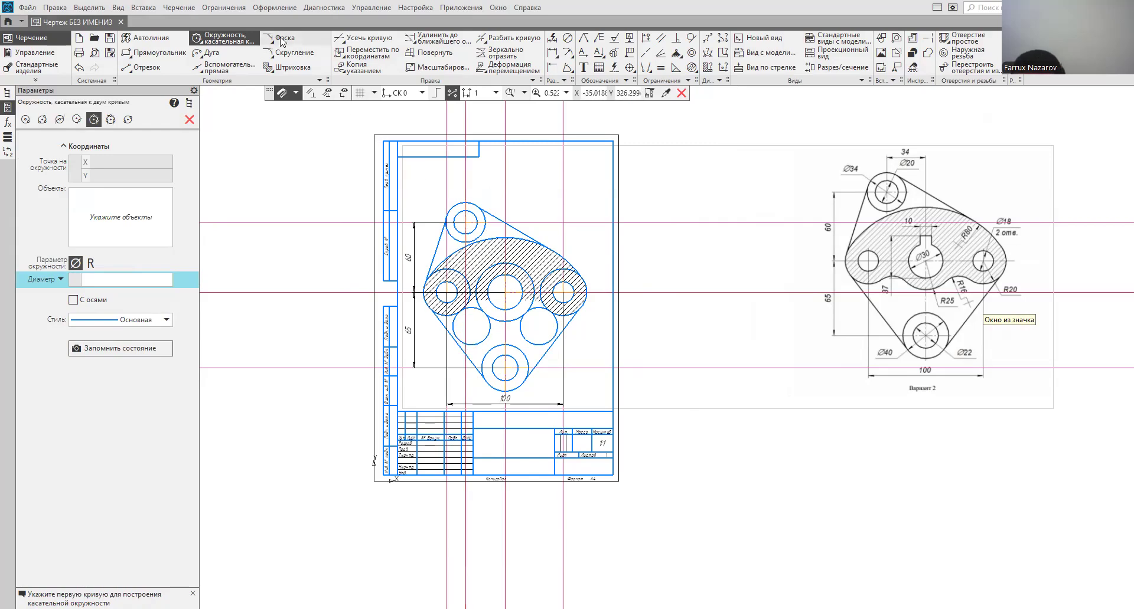
Step: Trim the central 50 mm circle, the left 32 mm tangent circle and the left 40 mm circle down to the plate's lower outline
click(338, 39)
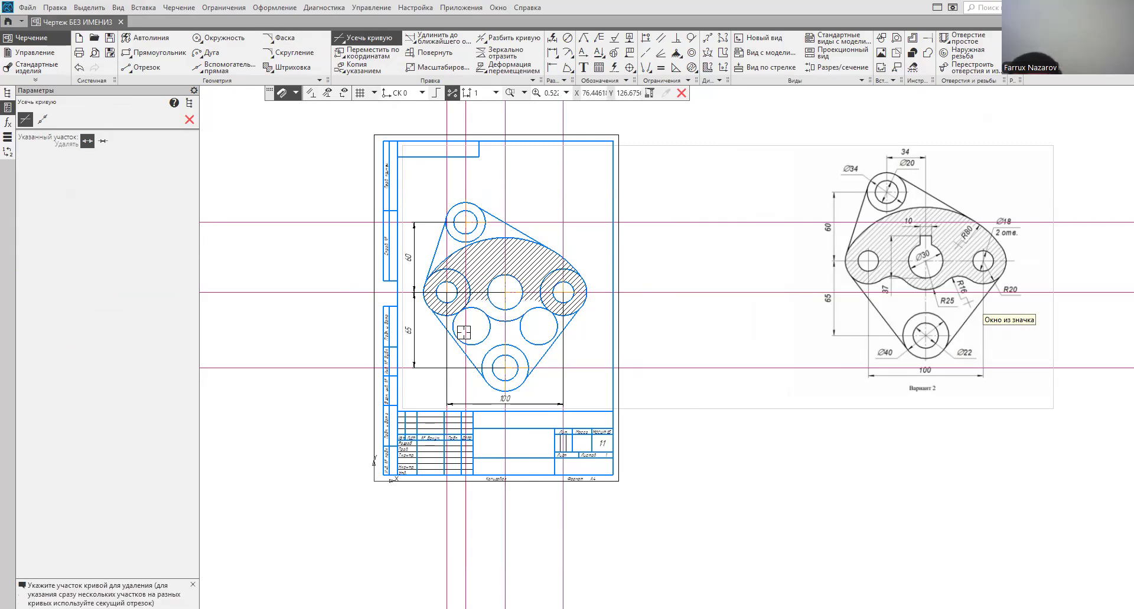
click(484, 340)
click(456, 331)
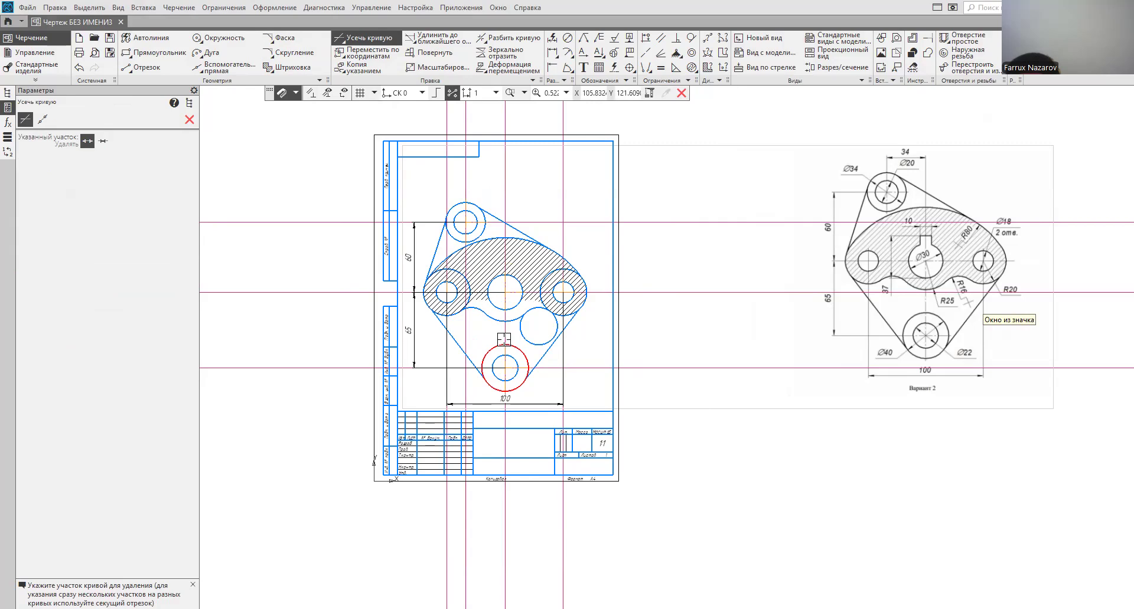
scroll(475, 306, up, 2)
scroll(476, 306, up, 3)
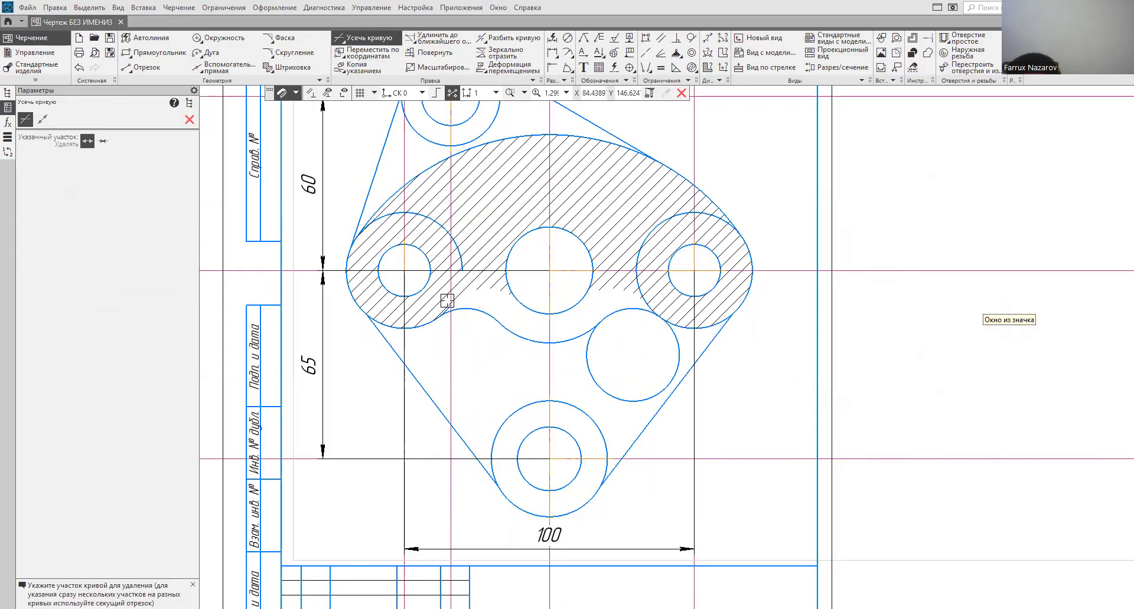
click(448, 251)
click(397, 214)
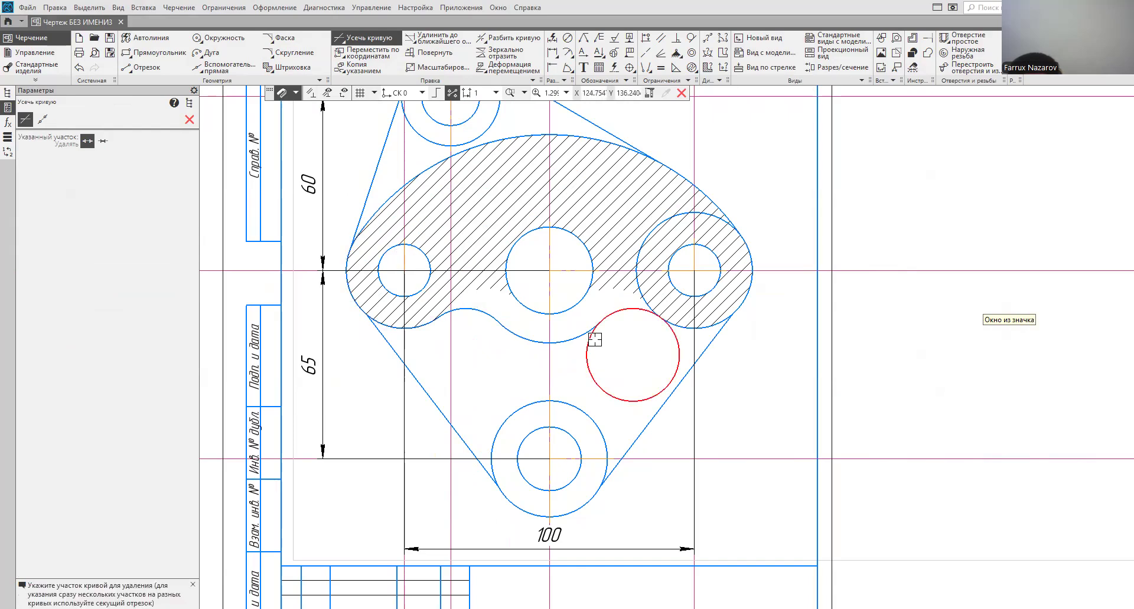
Step: Trim the right 32 mm tangent circle and the right 40 mm circle so only their outline arcs remain
click(641, 396)
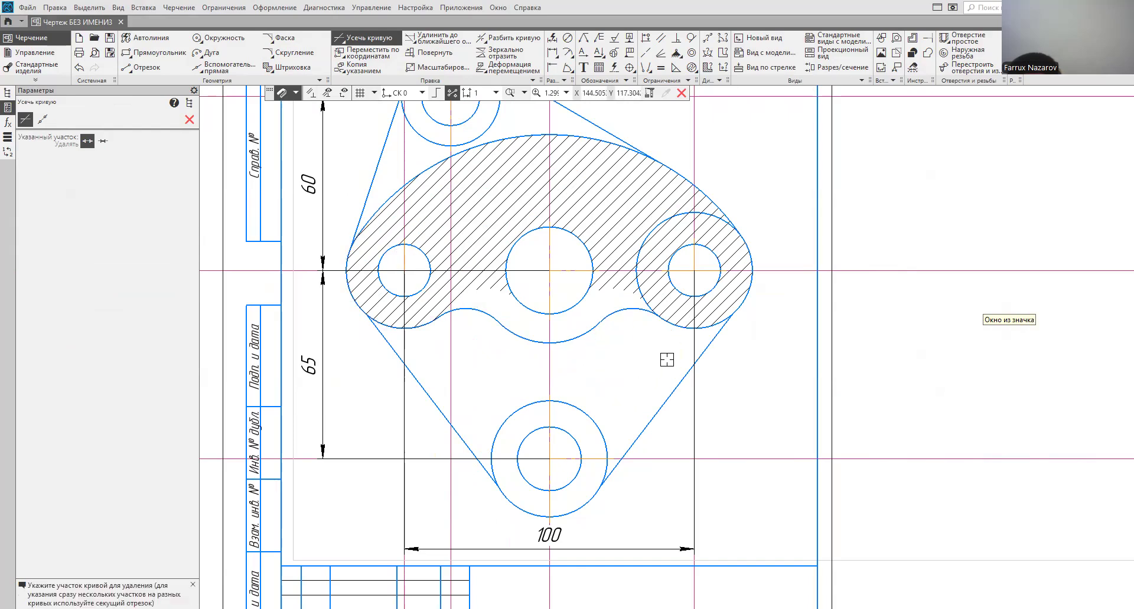
click(648, 299)
click(645, 244)
Step: Hatch the closed plate region around the central and two side holes using the Металл style, spacing 3 and angle 45°
scroll(740, 296, down, 4)
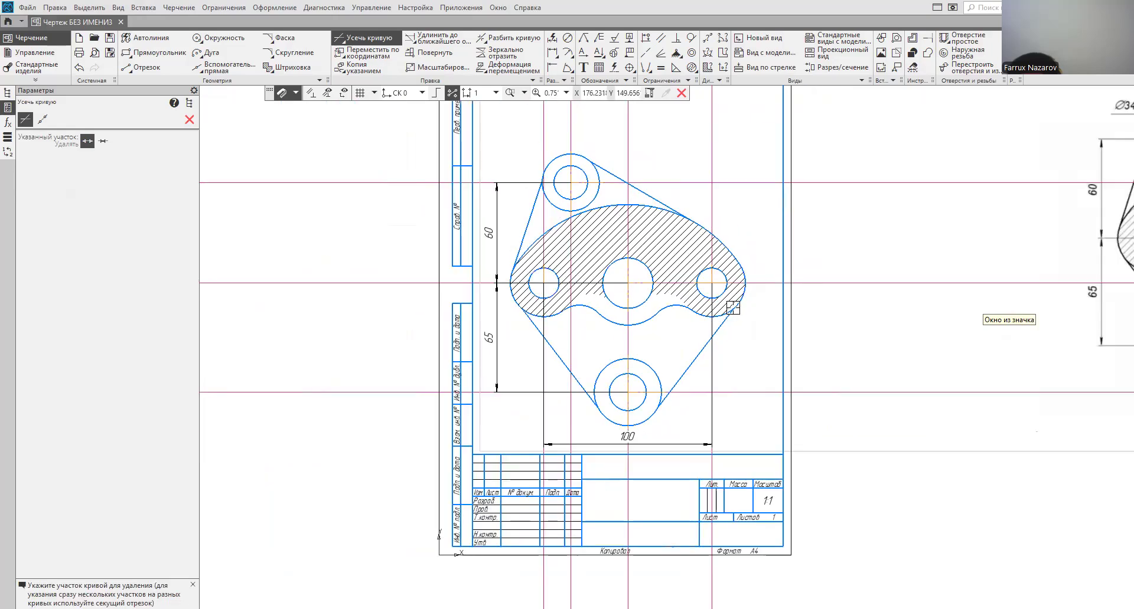
middle_drag(746, 335, 557, 375)
scroll(557, 375, down, 2)
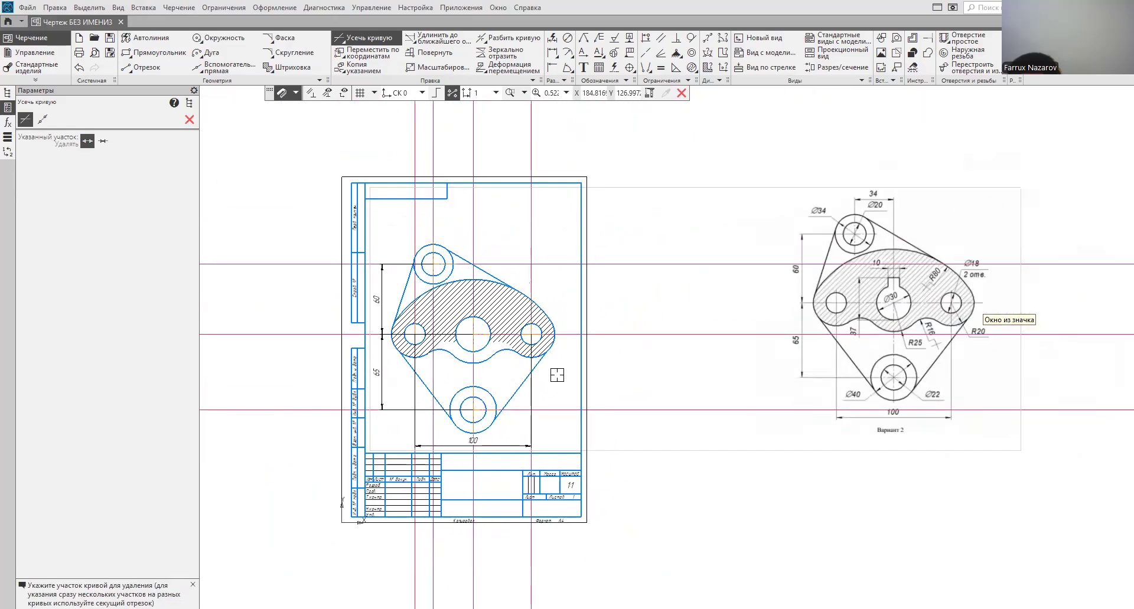
click(292, 66)
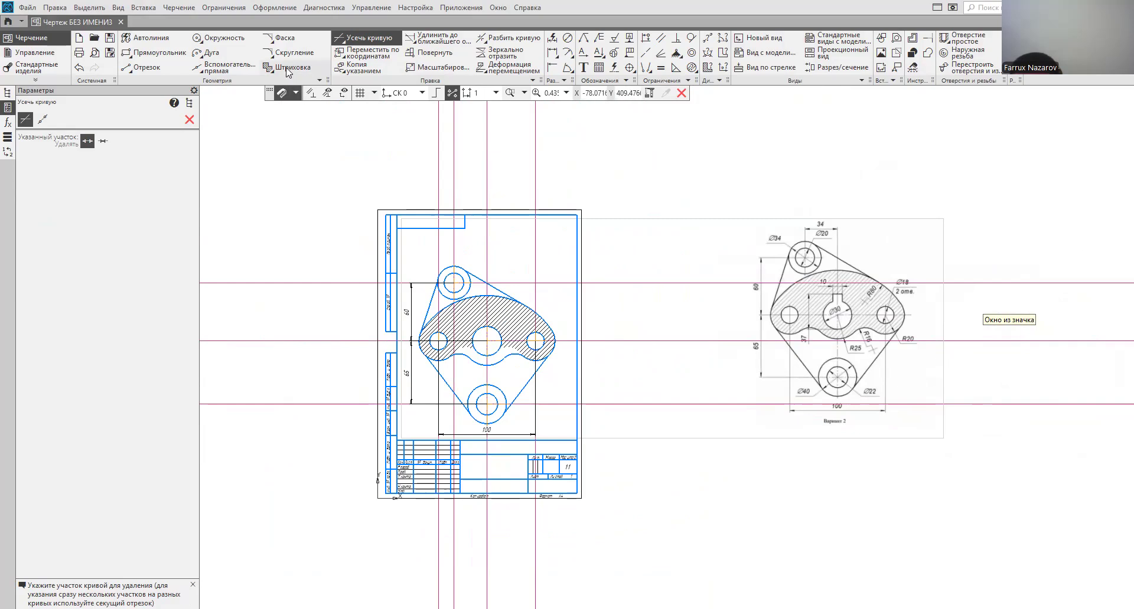
click(480, 355)
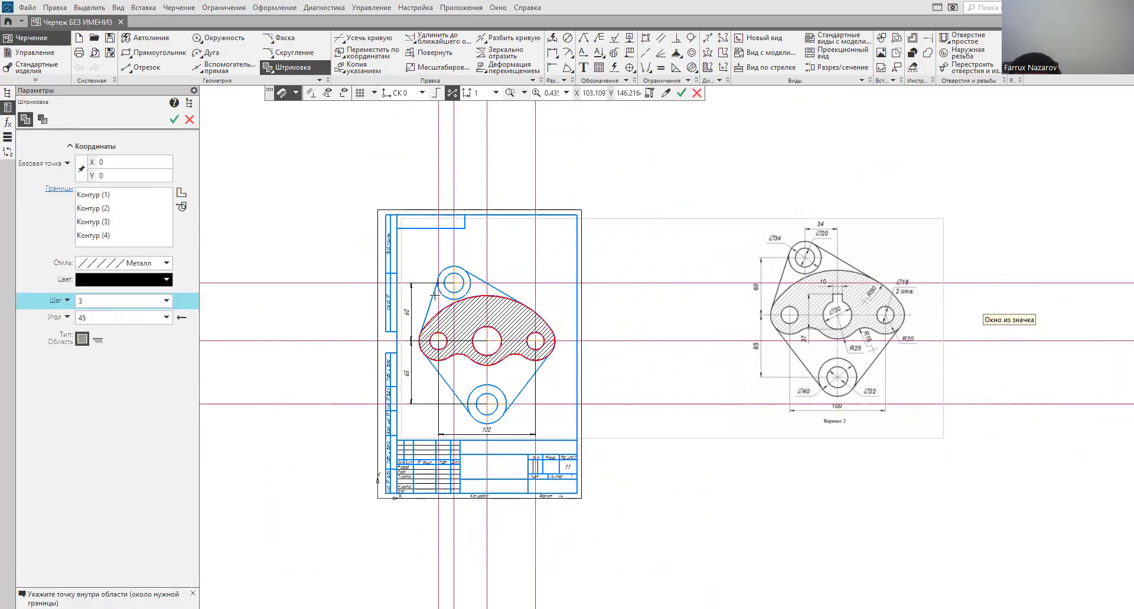
click(174, 120)
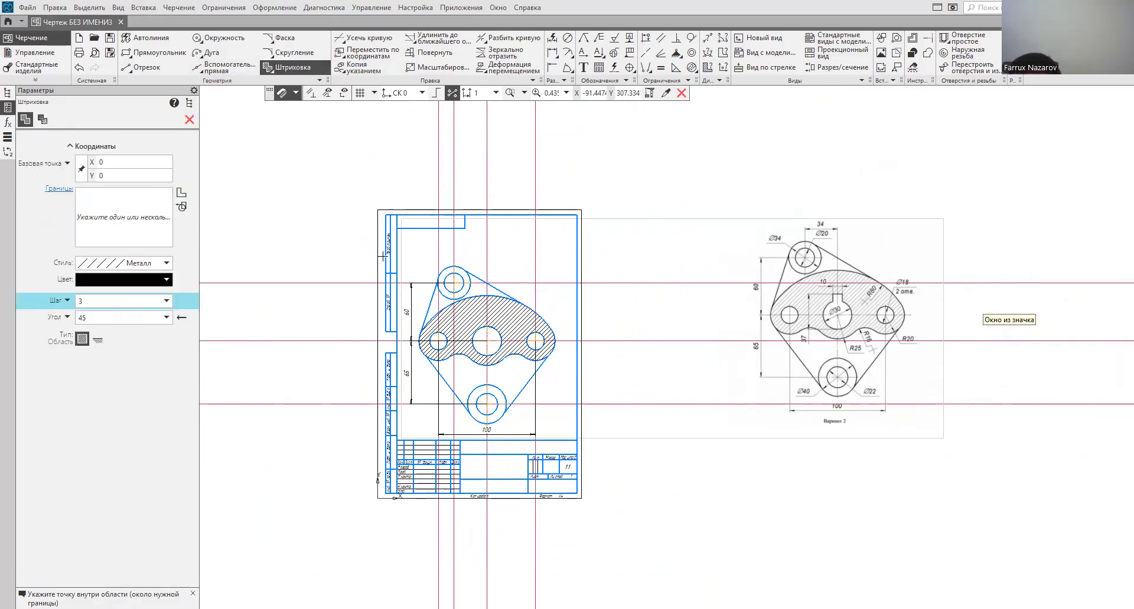
scroll(603, 349, down, 3)
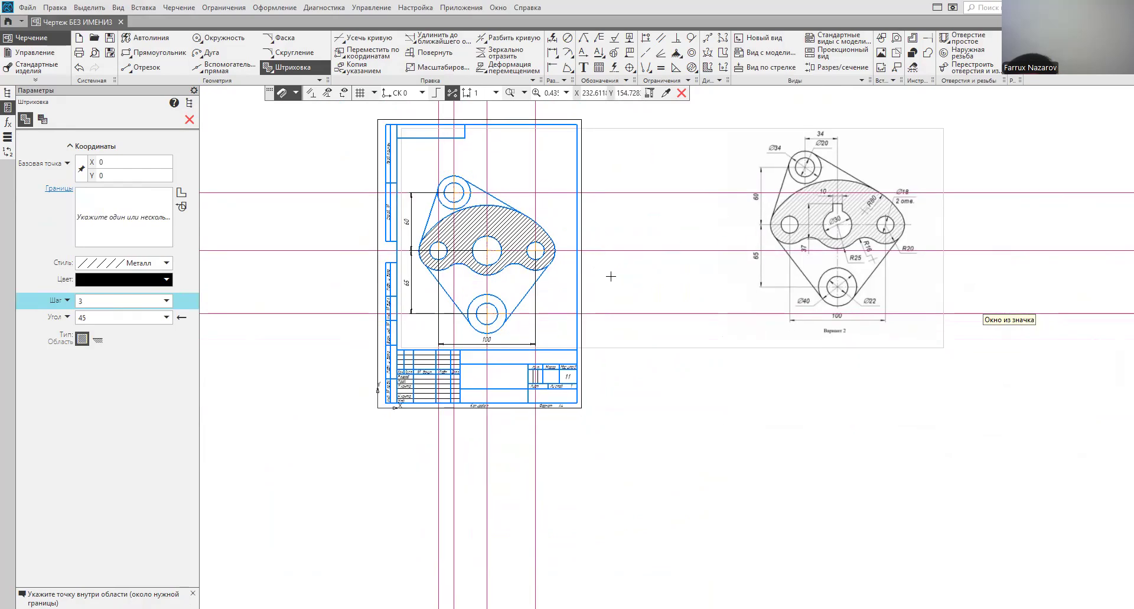
scroll(616, 301, up, 1)
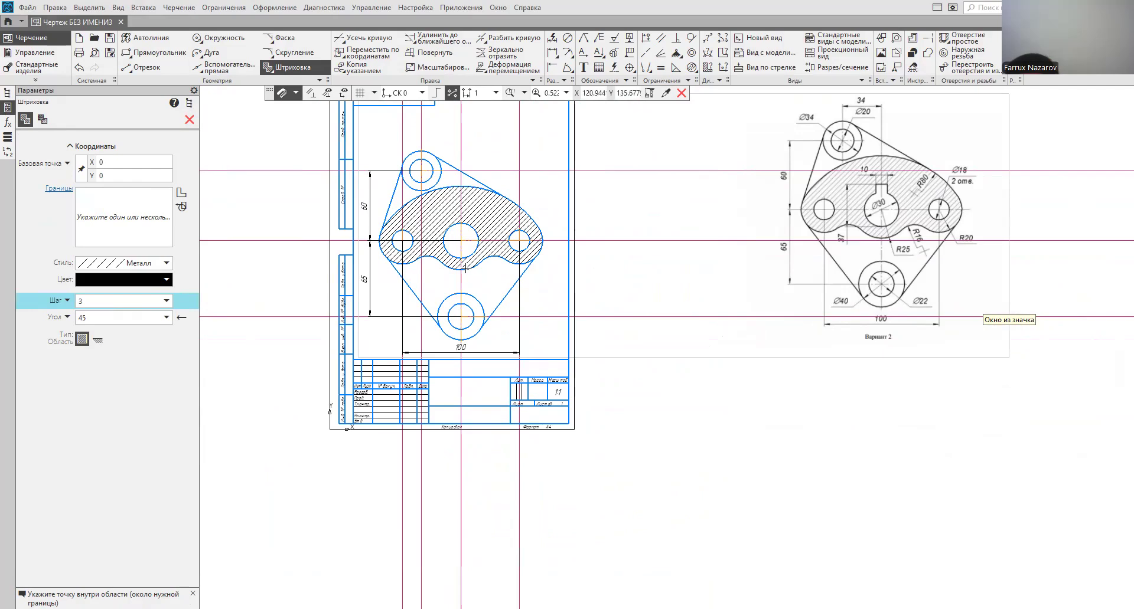
Step: Try a horizontal construction line through the lowest point of the central R25 arc
click(552, 51)
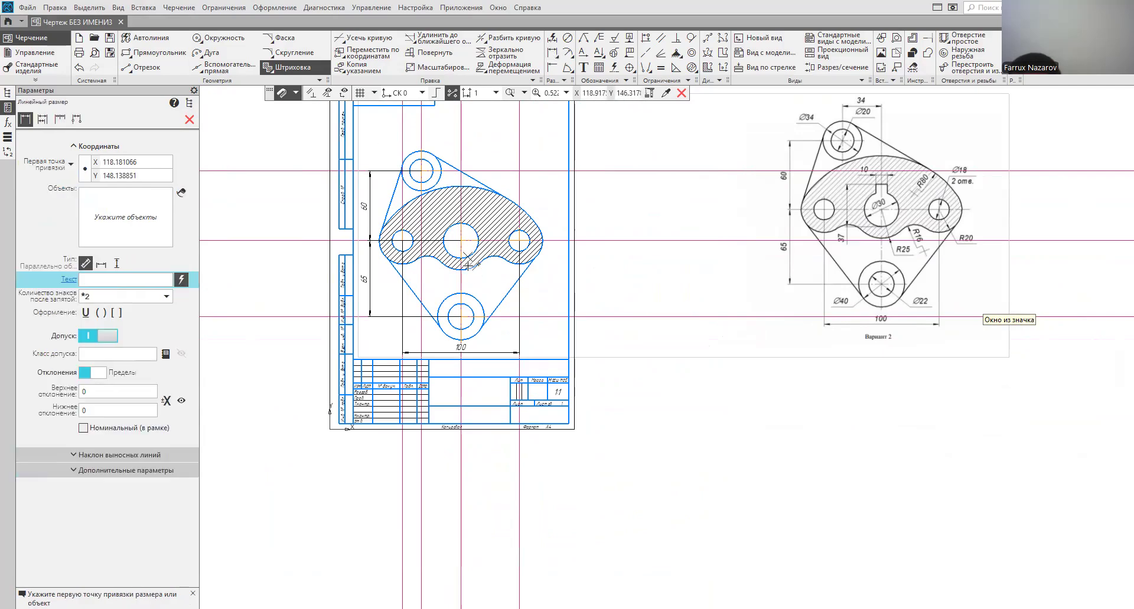
click(228, 66)
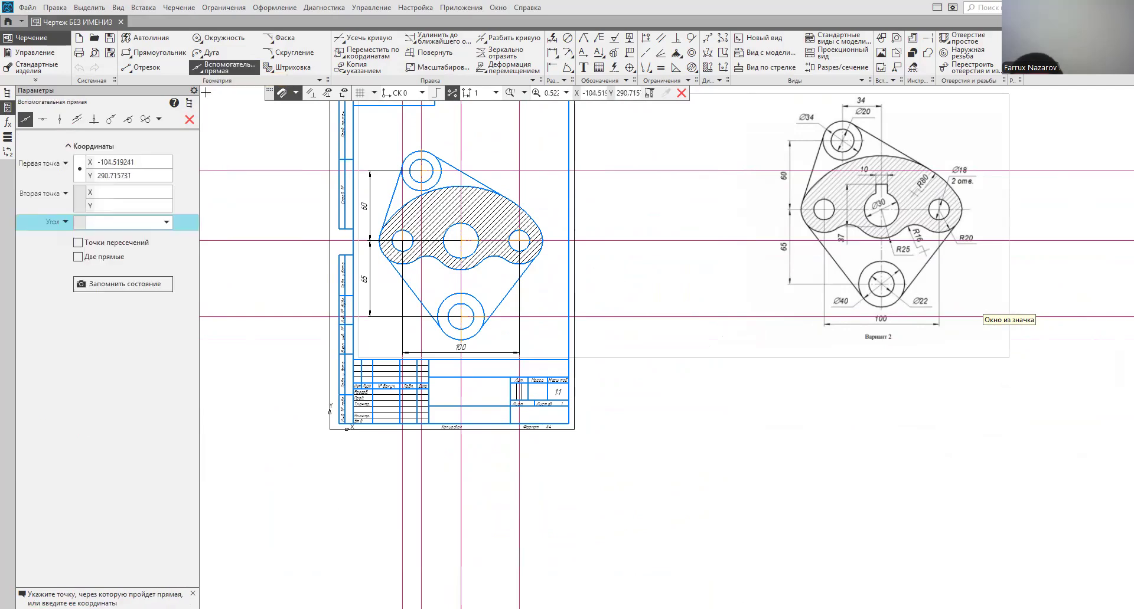
click(77, 120)
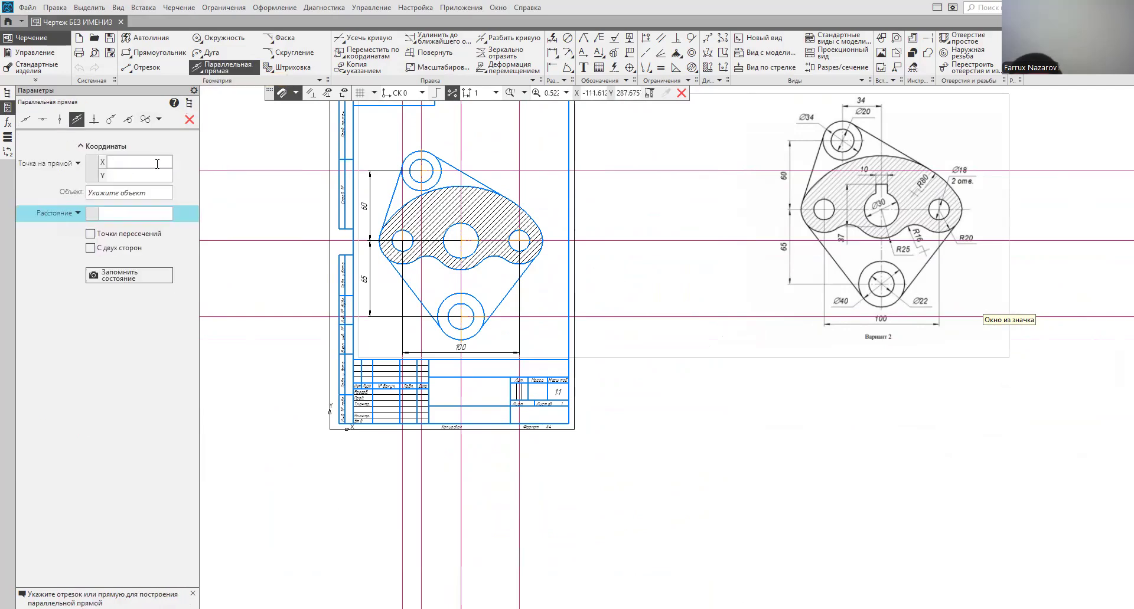
click(42, 119)
scroll(474, 286, up, 5)
click(438, 246)
scroll(206, 179, down, 3)
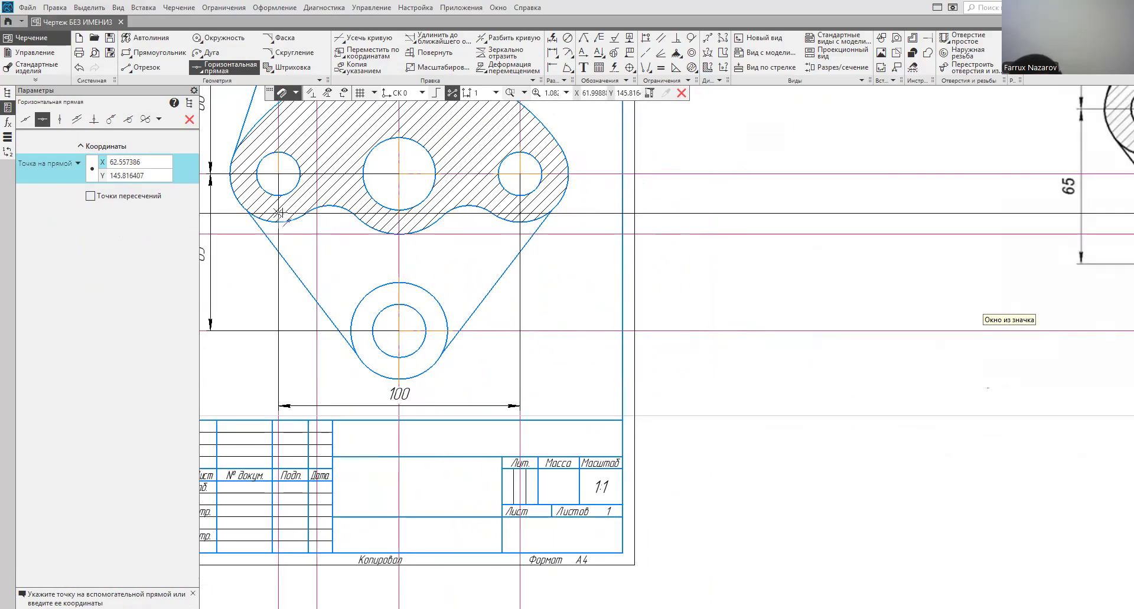
Step: Try a construction line parallel to the horizontal one at the bottom of the R25 arc, and undo it
middle_drag(348, 229, 398, 252)
scroll(439, 265, down, 2)
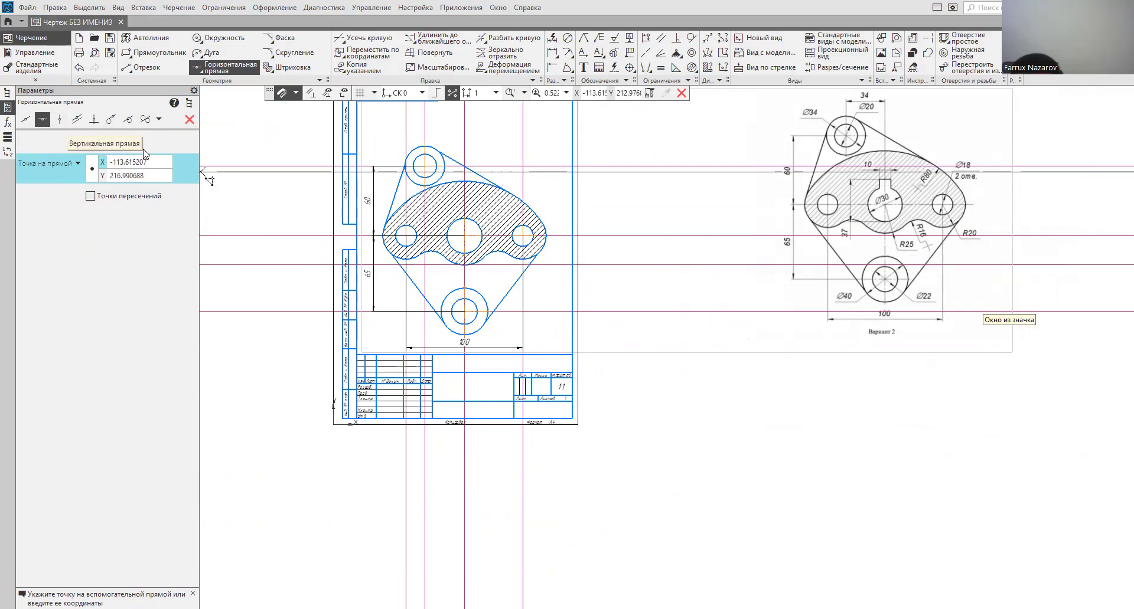
click(77, 119)
click(285, 265)
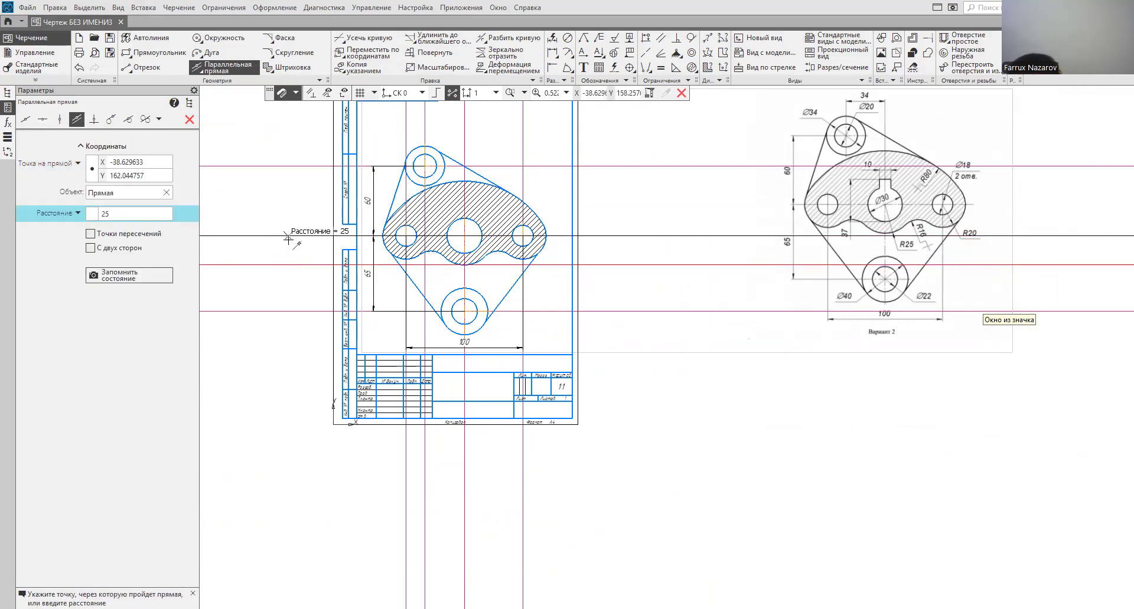
text(3.613438)
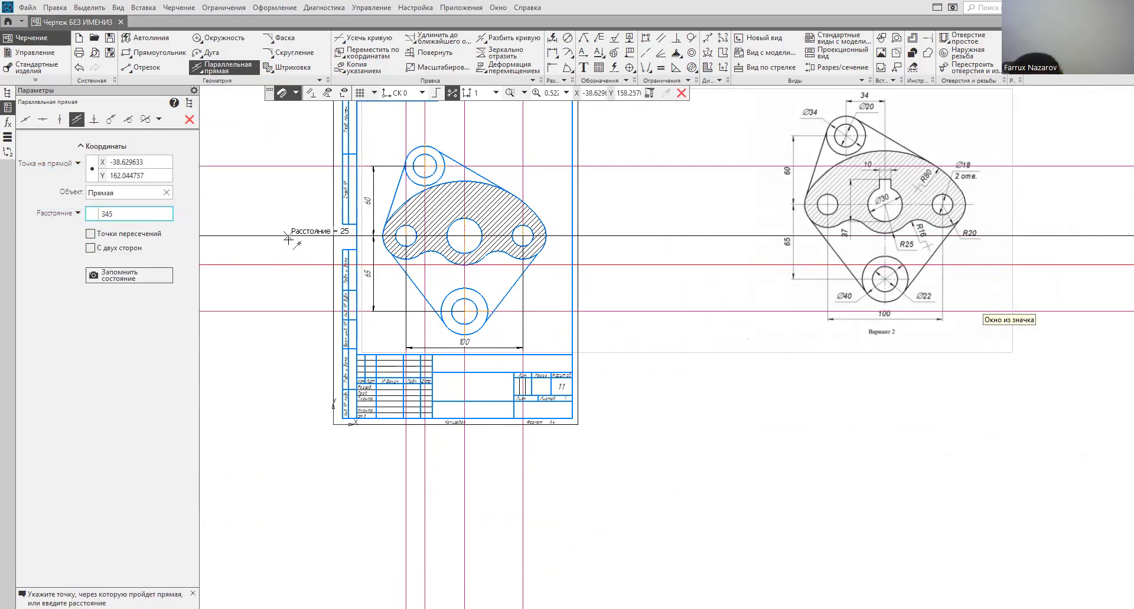
click(370, 270)
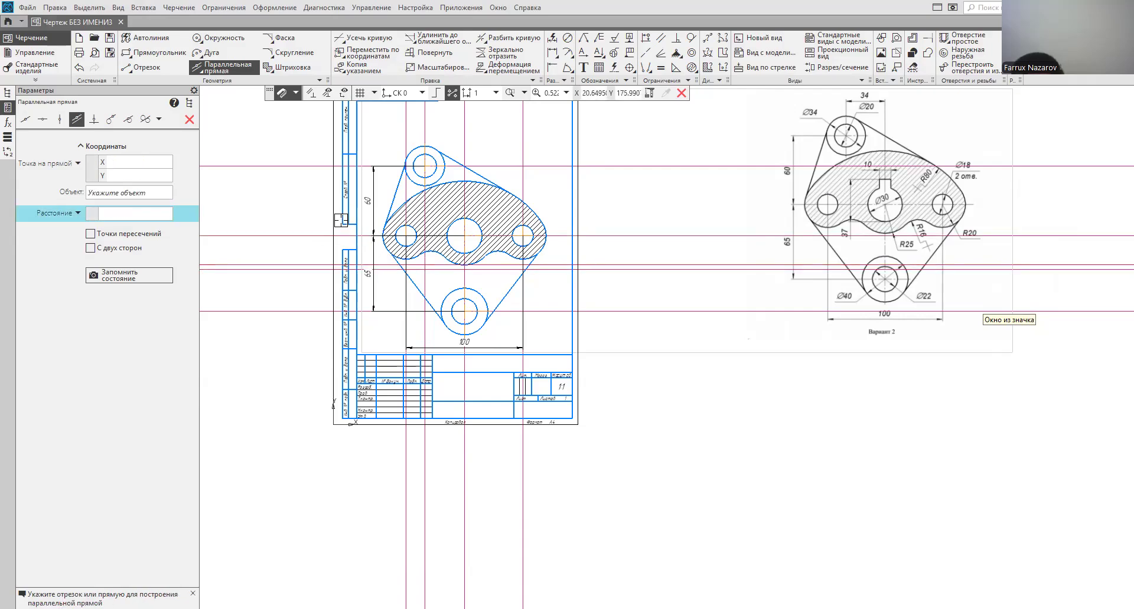
key(ctrl+z)
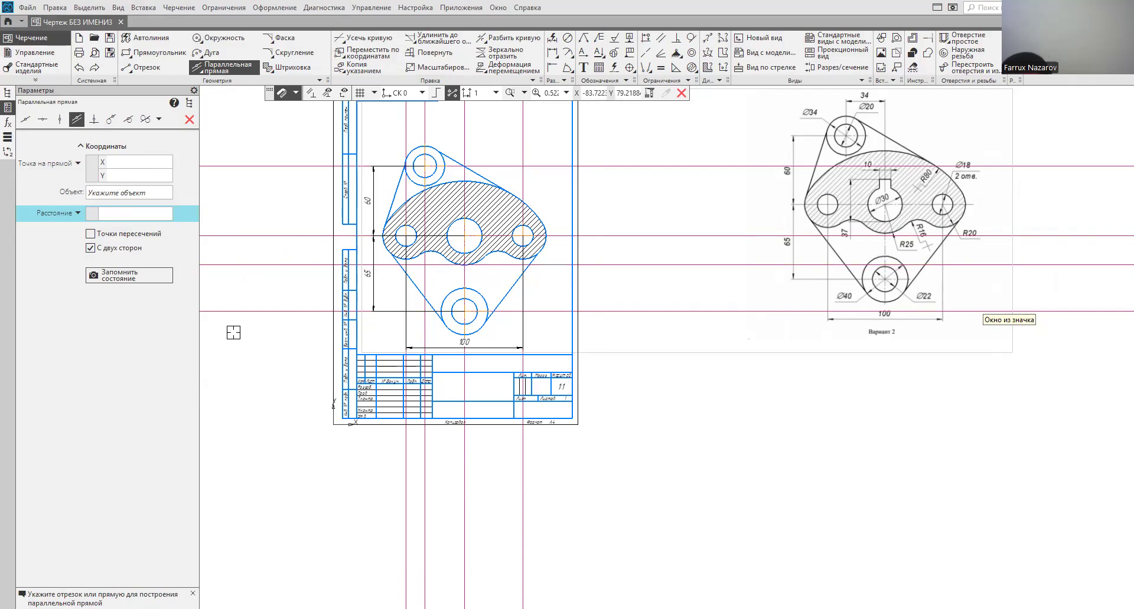
Step: Try a parallel construction line 34 mm above the R25 arc's bottom line, and undo both construction lines
click(280, 264)
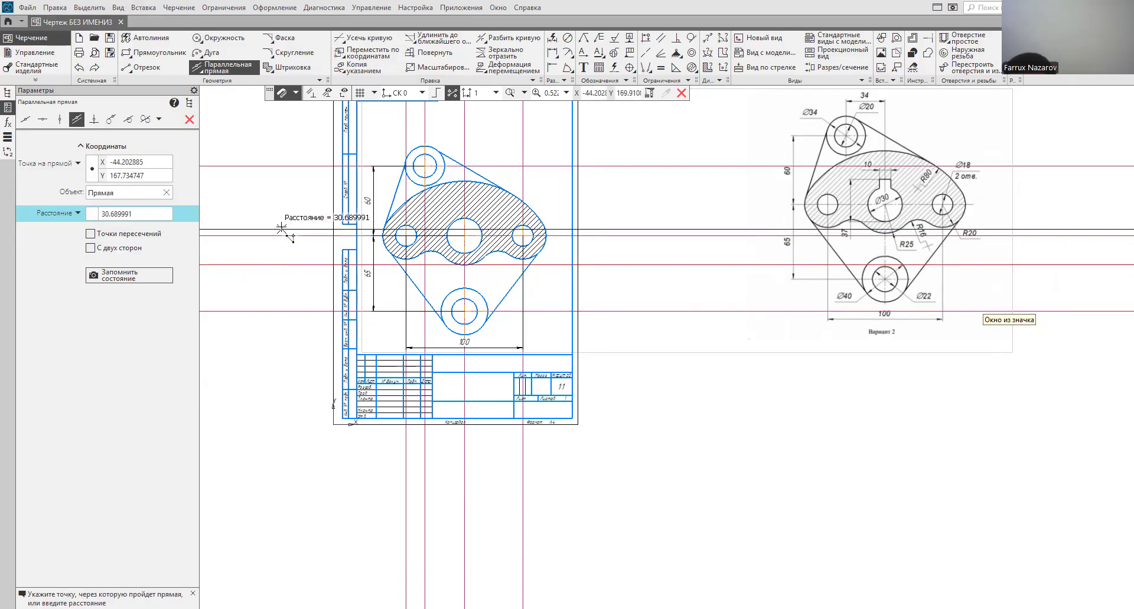
text(34)
key(Return)
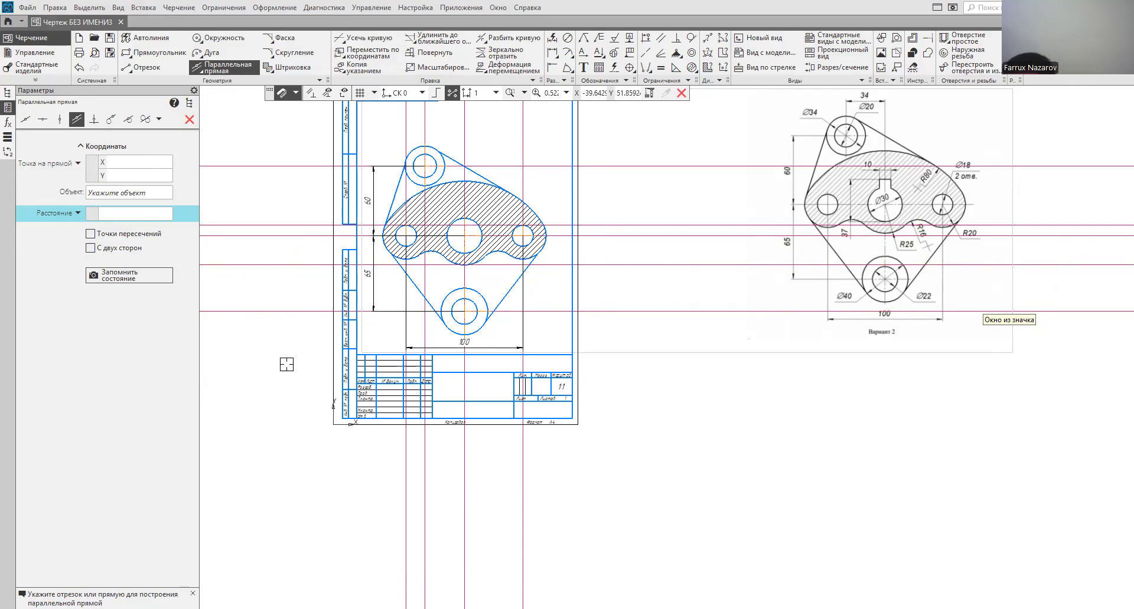
key(ctrl+z)
key(ctrl+z)
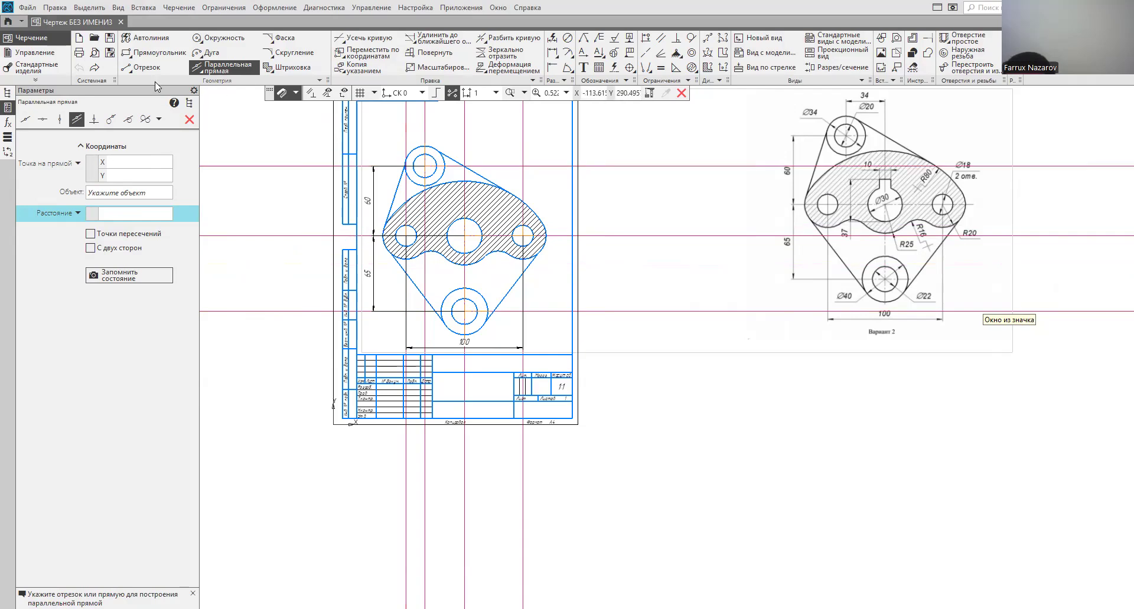
Step: Place a horizontal construction line through the lowest point of the central 30 mm hole
click(43, 119)
scroll(410, 258, up, 5)
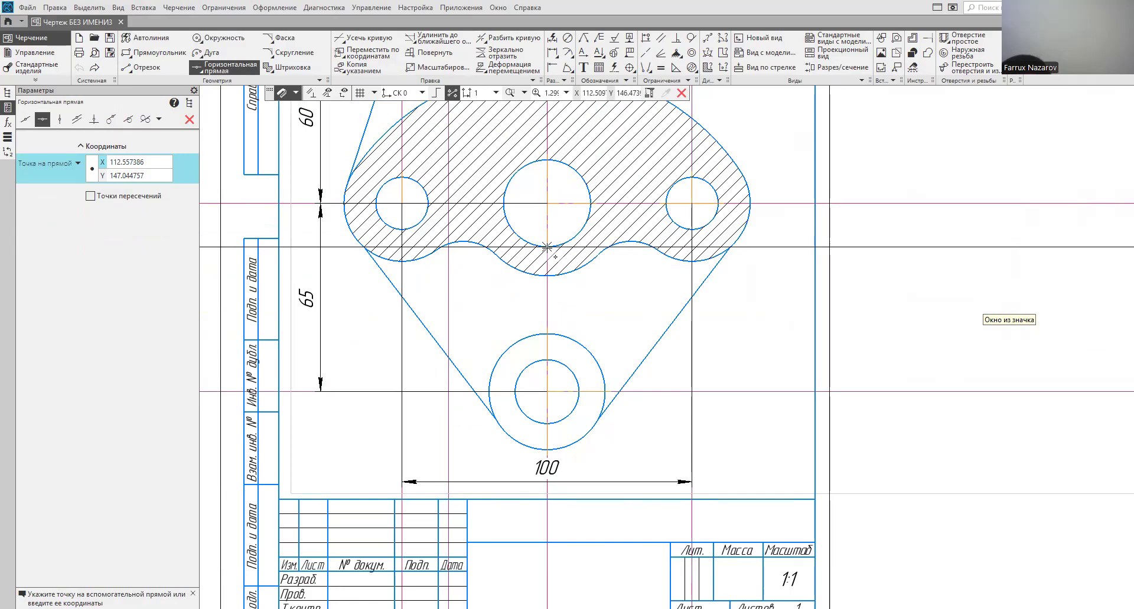
scroll(547, 246, down, 3)
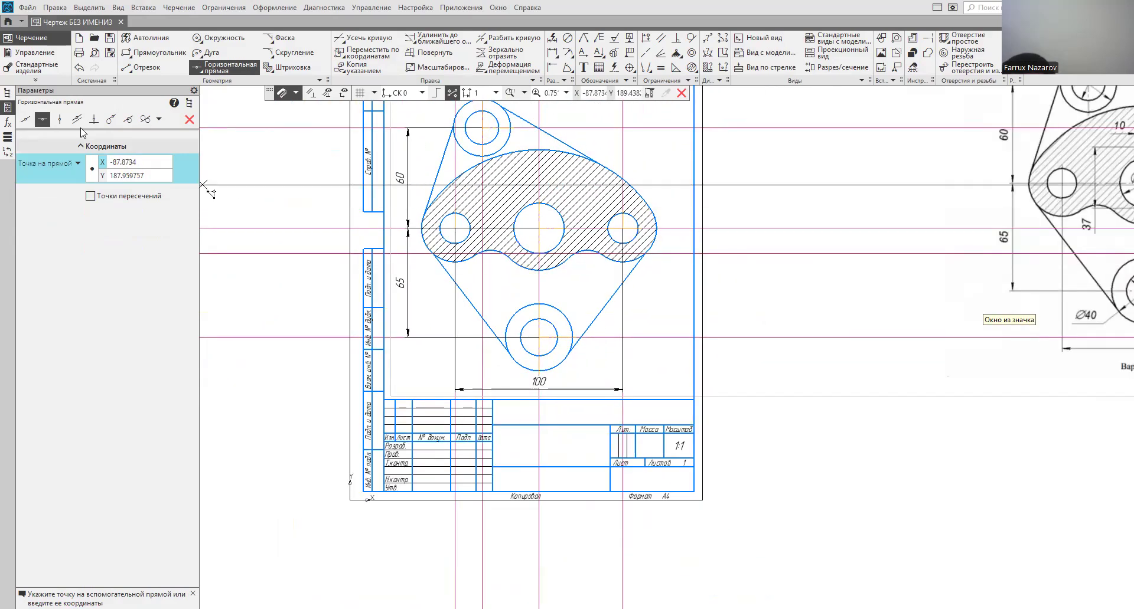
Step: Try a parallel construction line 34 mm above the horizontal centre line of the central hole
click(76, 120)
click(264, 228)
text(34)
key(Return)
click(271, 203)
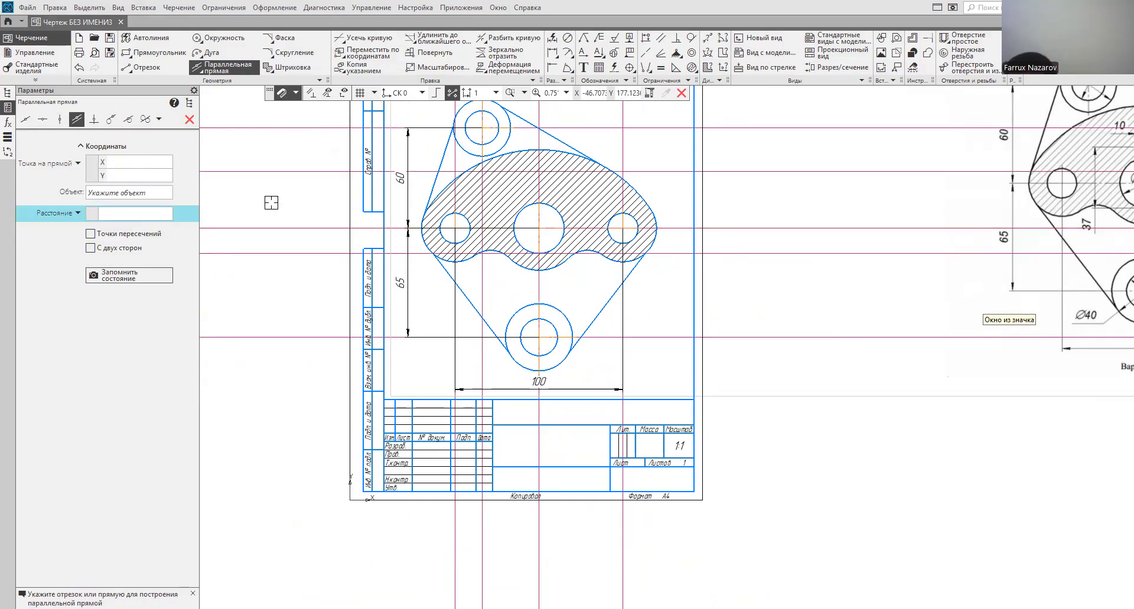
scroll(358, 215, down, 3)
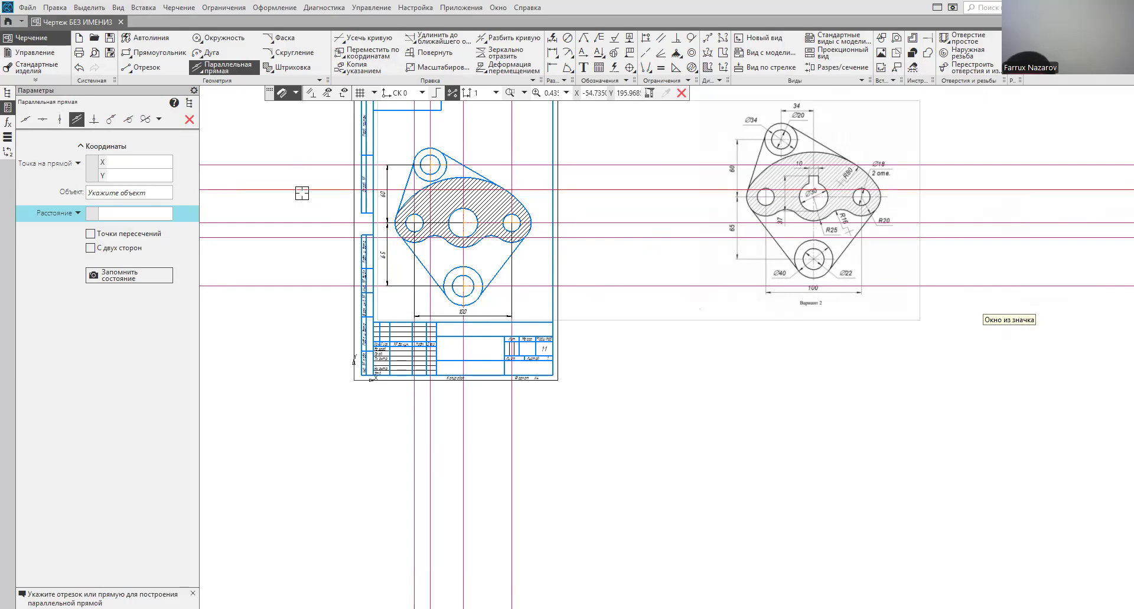
click(189, 119)
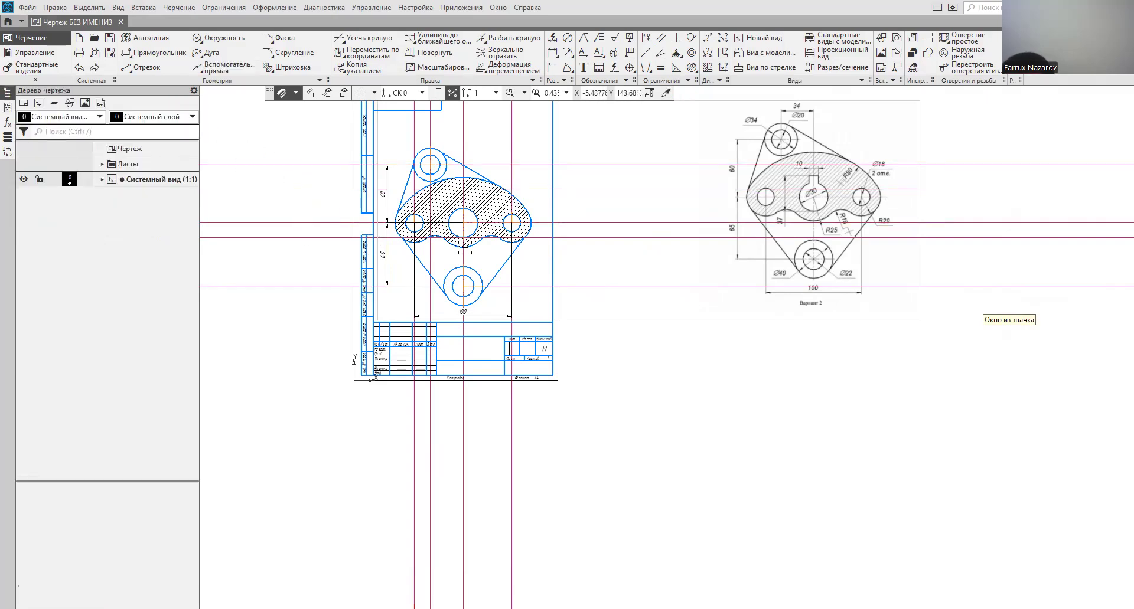
Step: Add a parallel construction line 37 mm above the line through the bottom of the 30 mm hole
scroll(485, 250, up, 1)
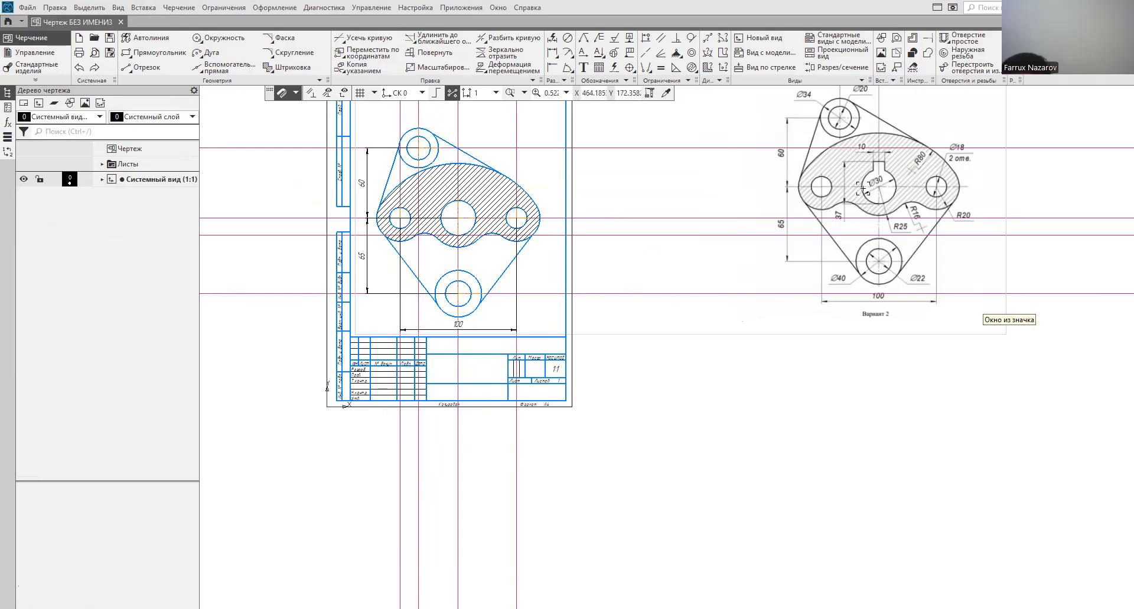
click(309, 235)
click(224, 67)
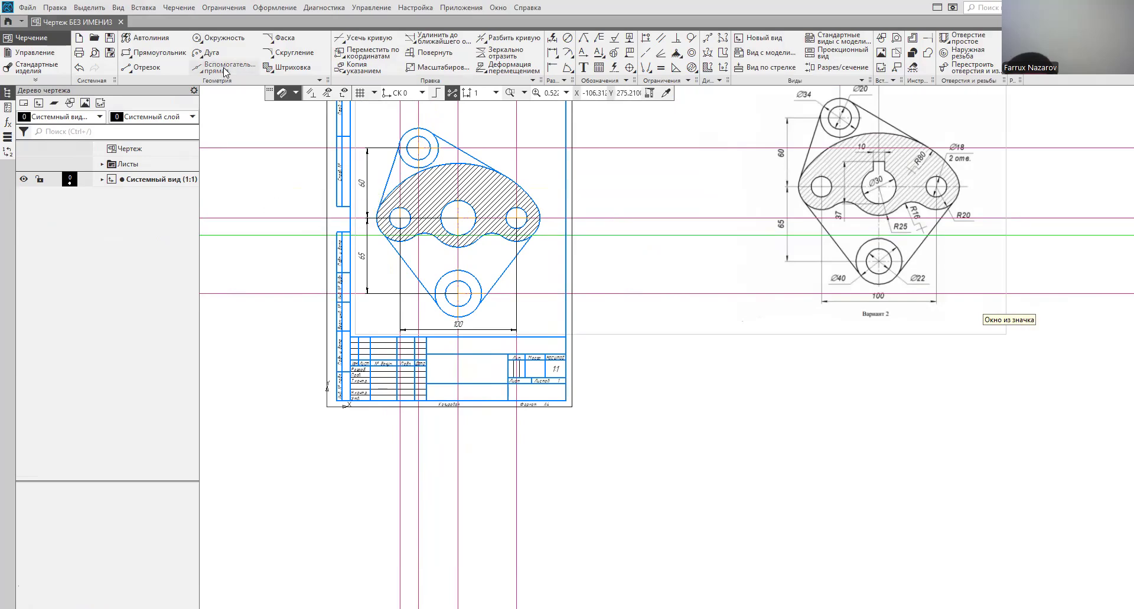
click(77, 120)
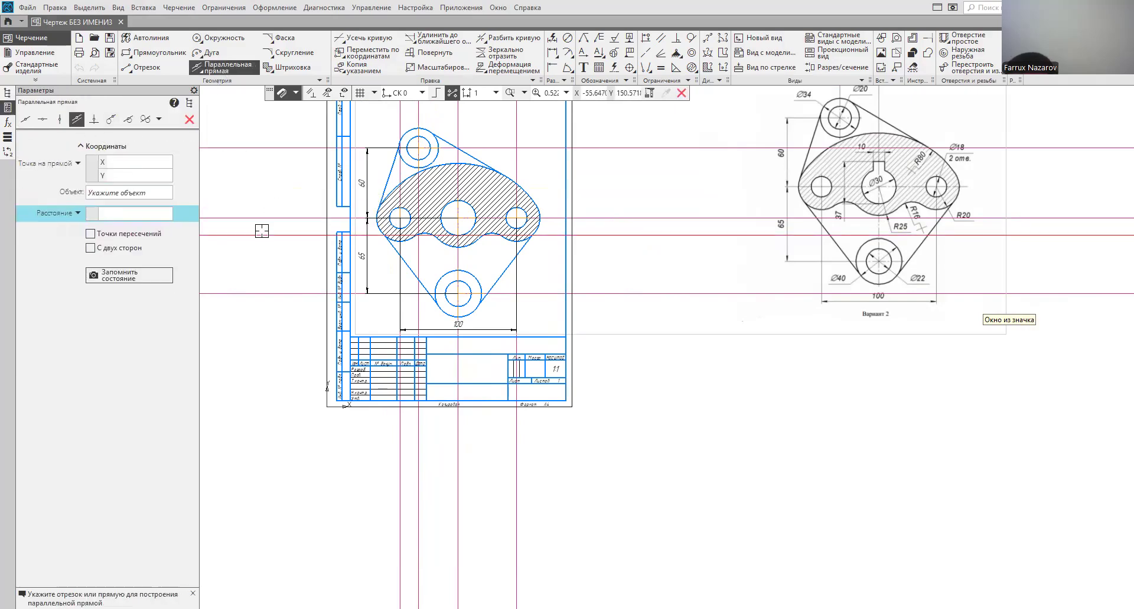
click(261, 234)
text(3)
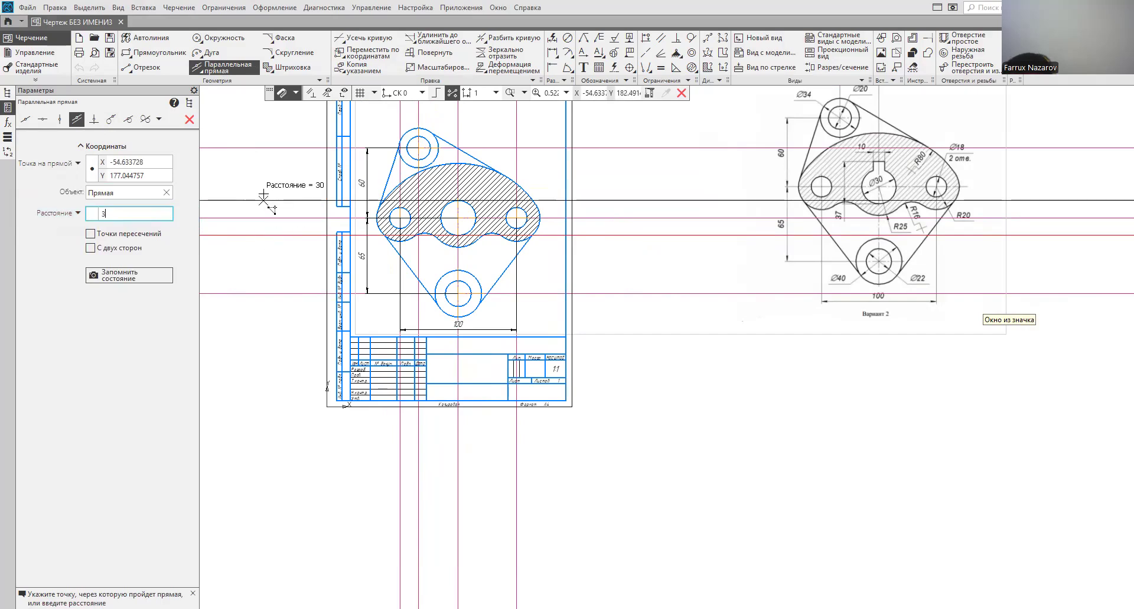
text(7)
key(Return)
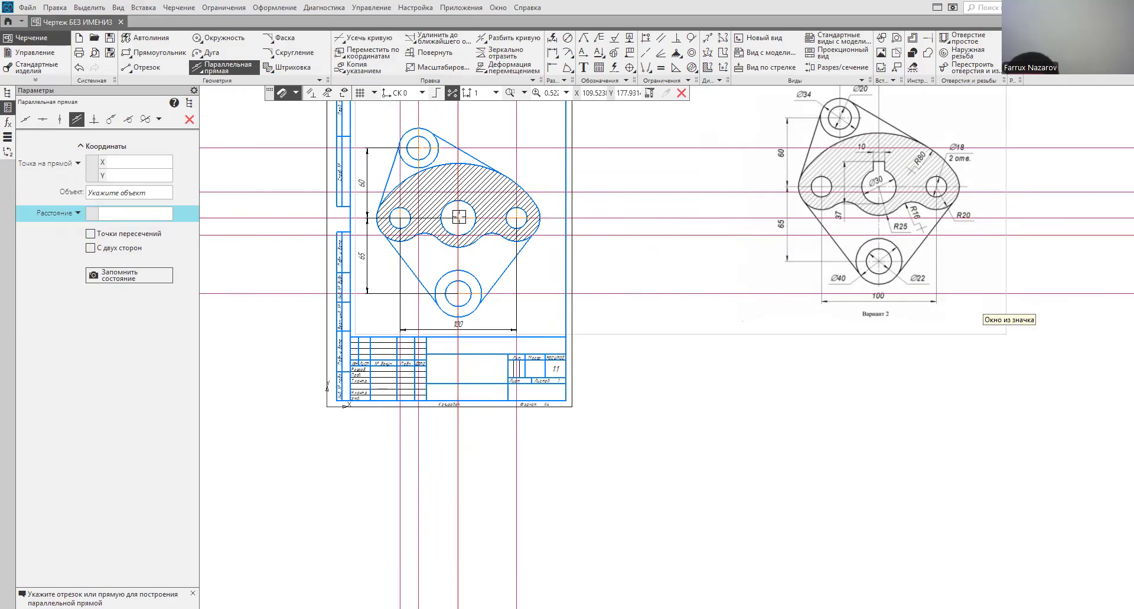
Step: Add parallel construction lines on both sides of the central hole's vertical centre line, 10 mm apart
click(114, 248)
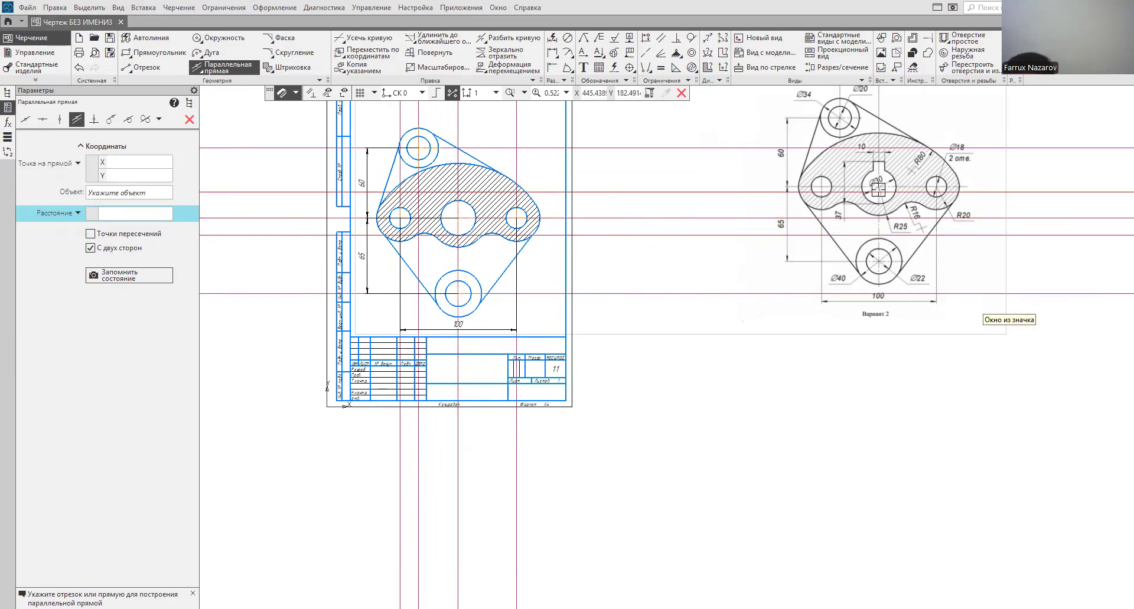
click(455, 255)
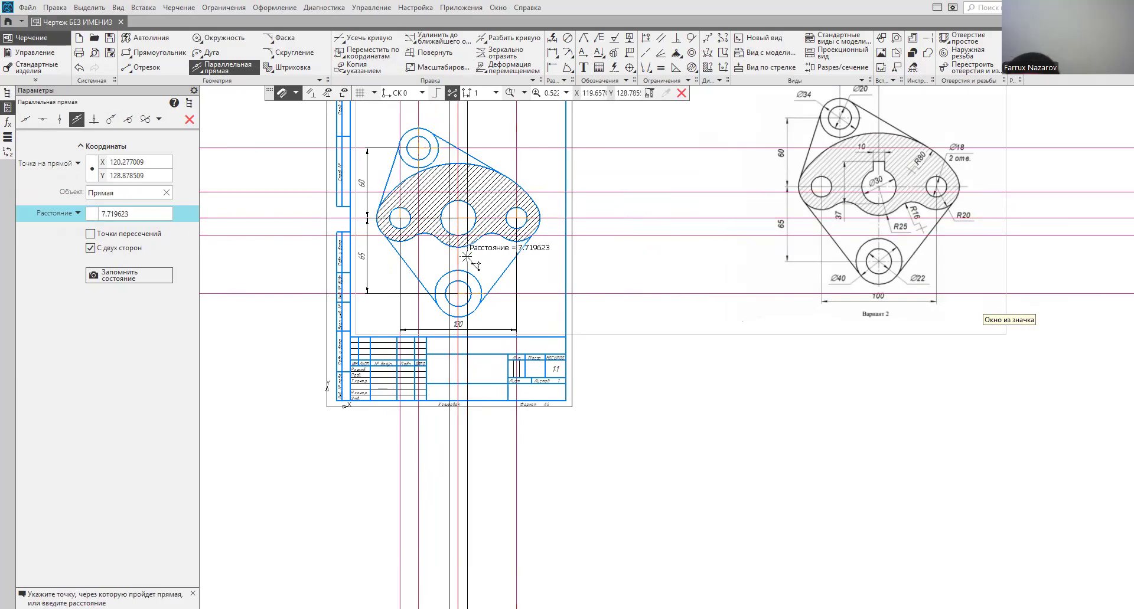
click(467, 258)
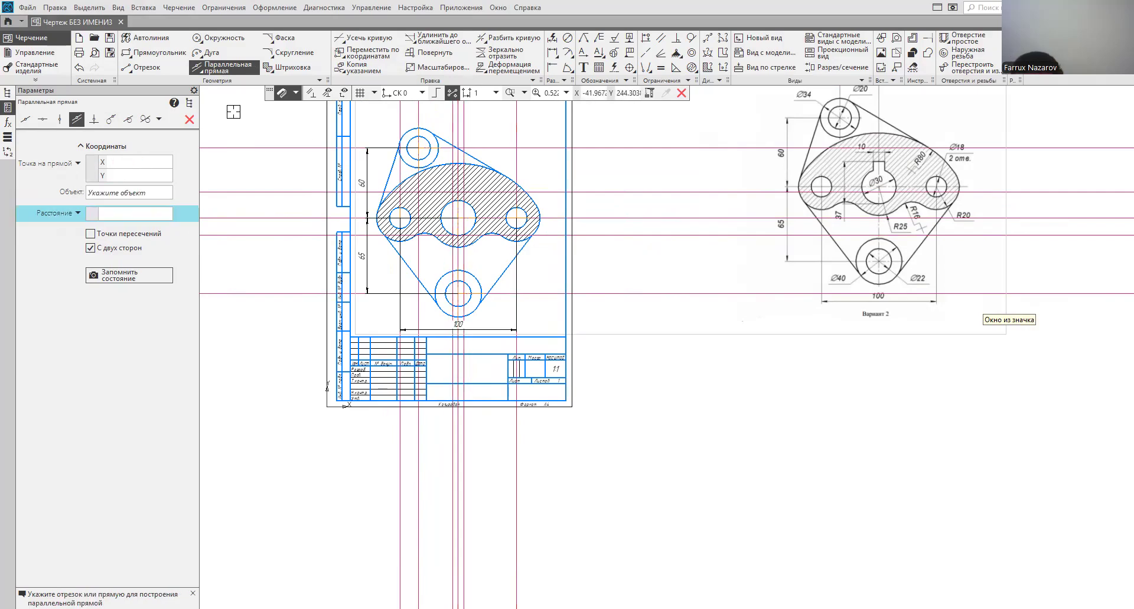
Step: Draw the keyway's two sides and top edge above the central hole, and trim the hole's arc between the sides
click(147, 67)
scroll(366, 161, up, 2)
scroll(367, 161, up, 3)
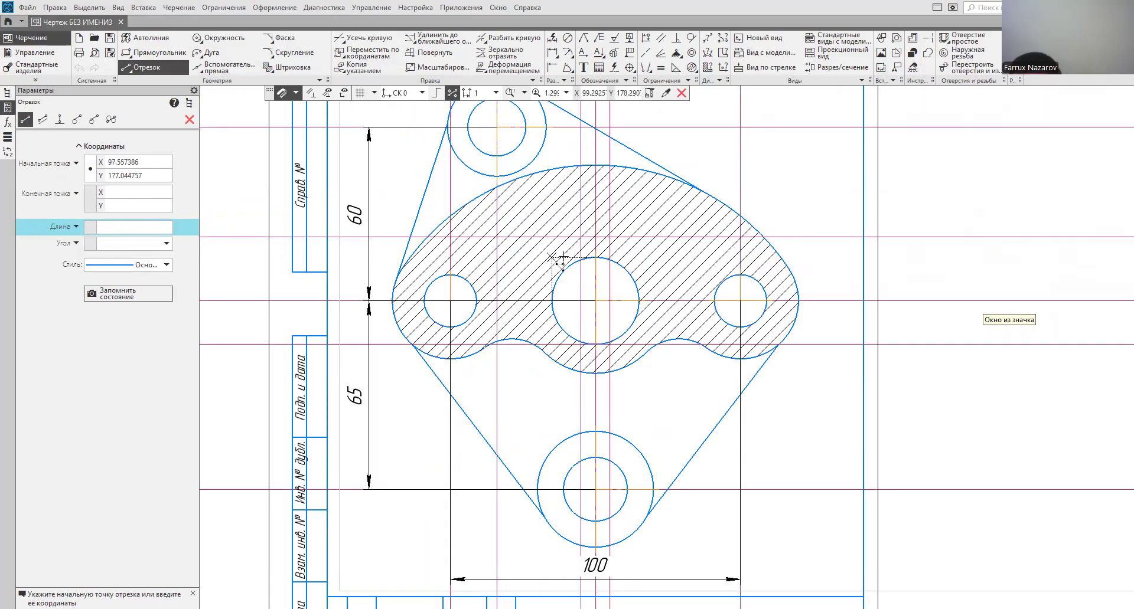
click(581, 237)
click(582, 258)
click(610, 237)
click(610, 259)
click(581, 237)
click(610, 237)
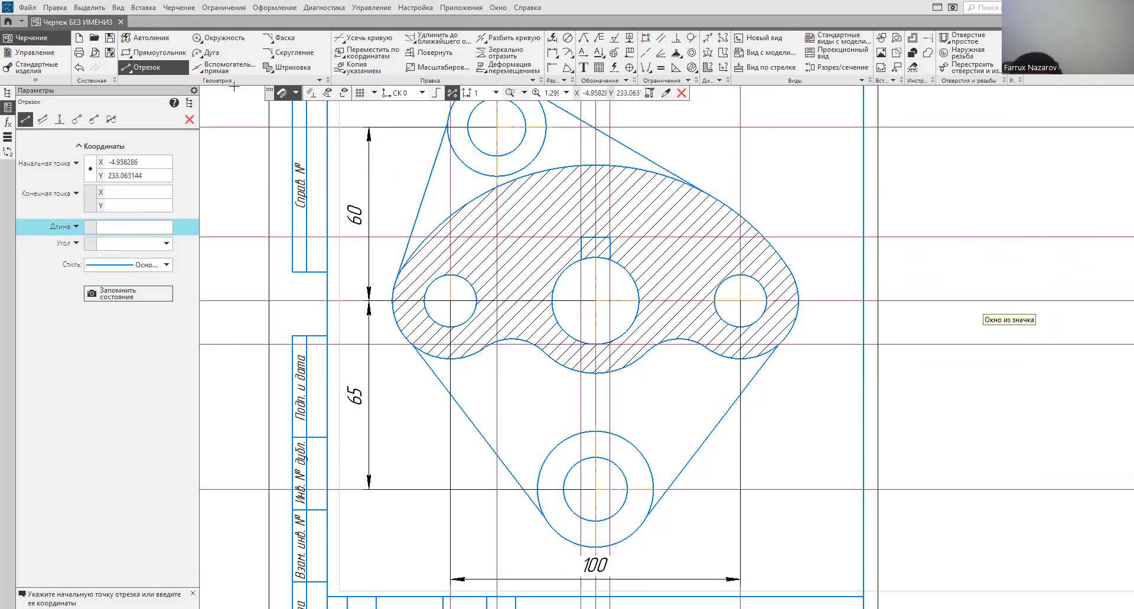
click(359, 38)
click(593, 257)
Step: Add a linear dimension for the keyway's width, placed just above its top edge
scroll(599, 272, down, 3)
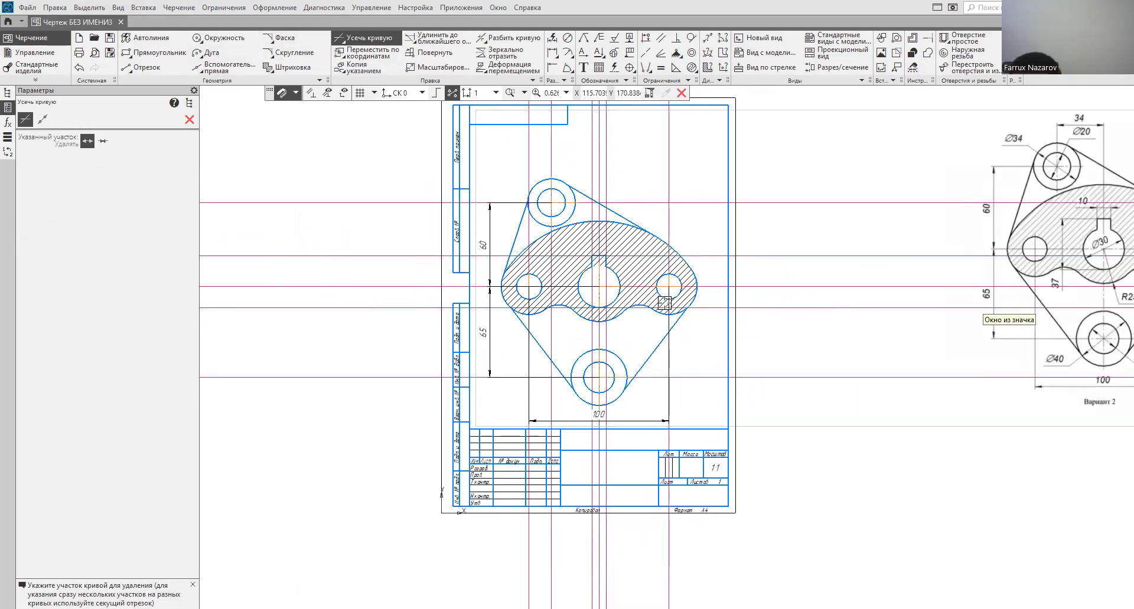
scroll(665, 303, down, 1)
middle_drag(664, 303, 548, 291)
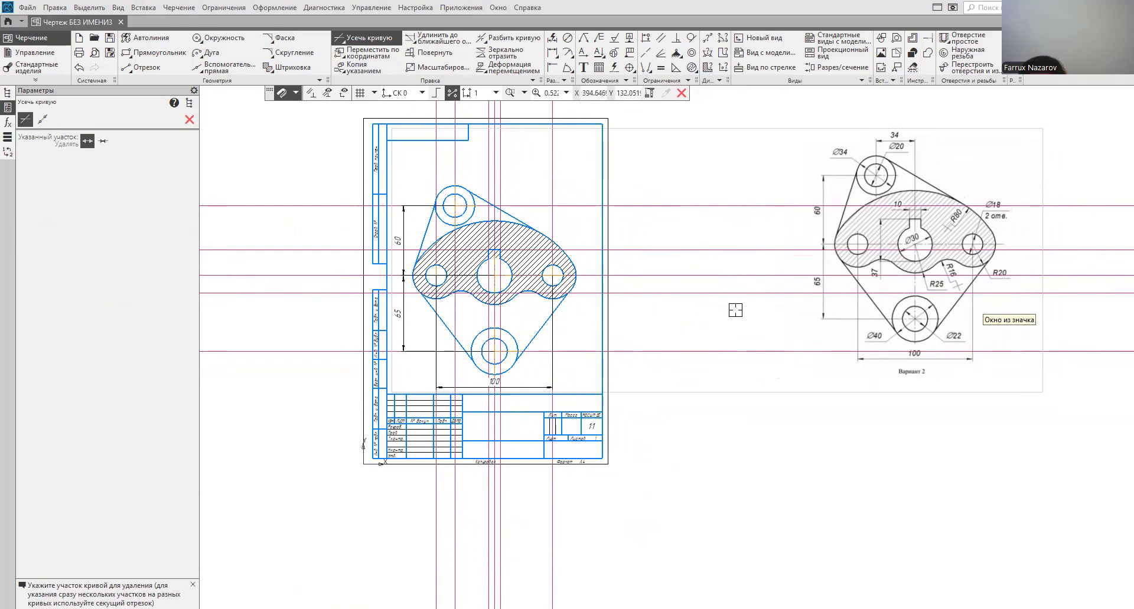
click(552, 52)
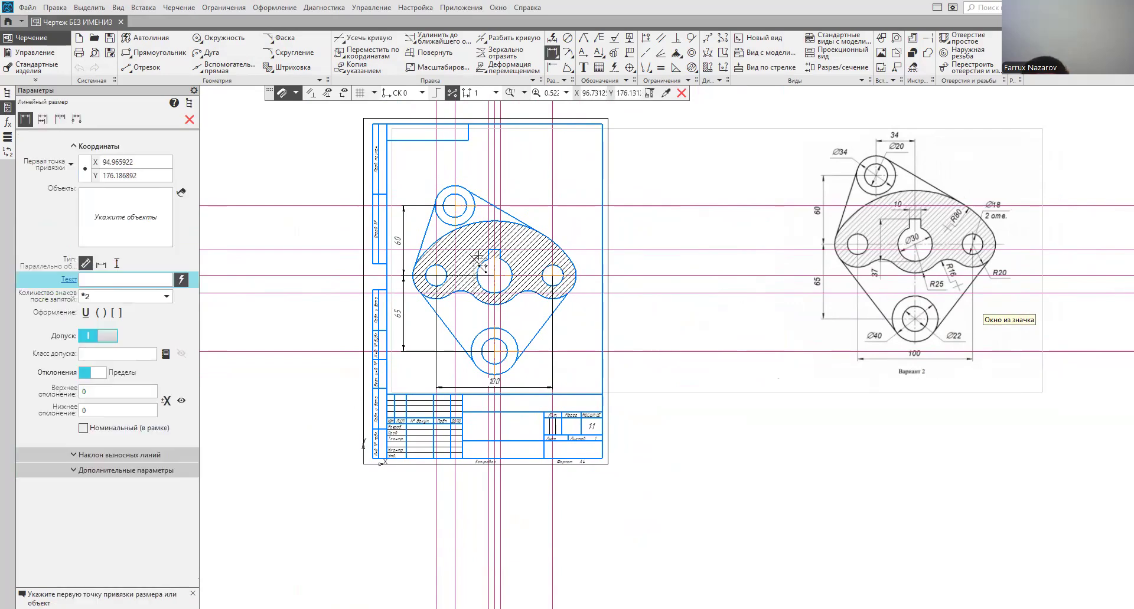
click(499, 247)
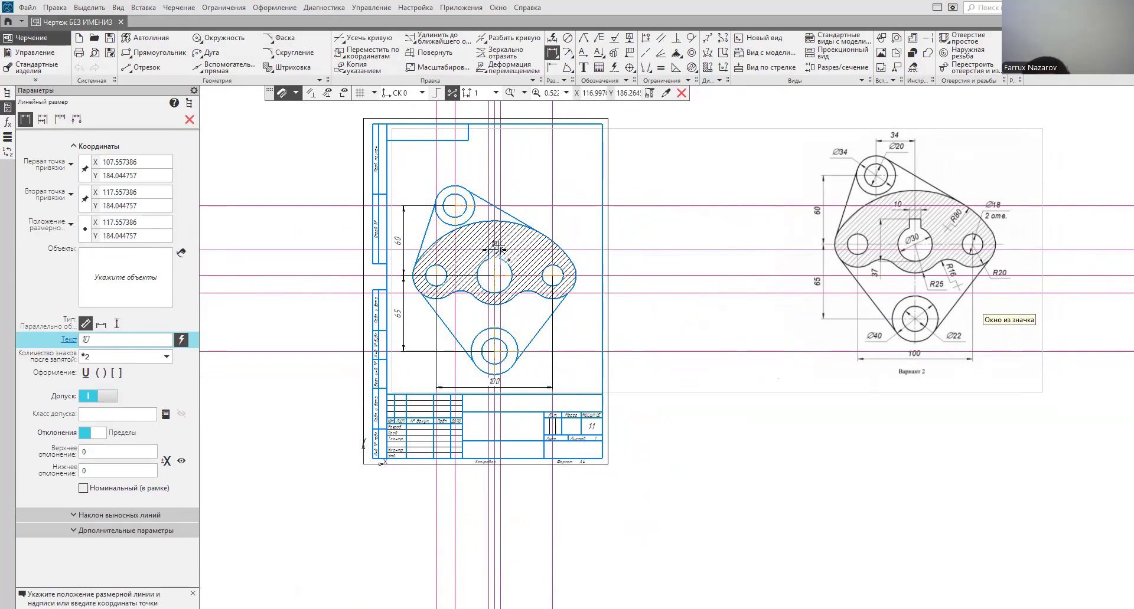
click(495, 241)
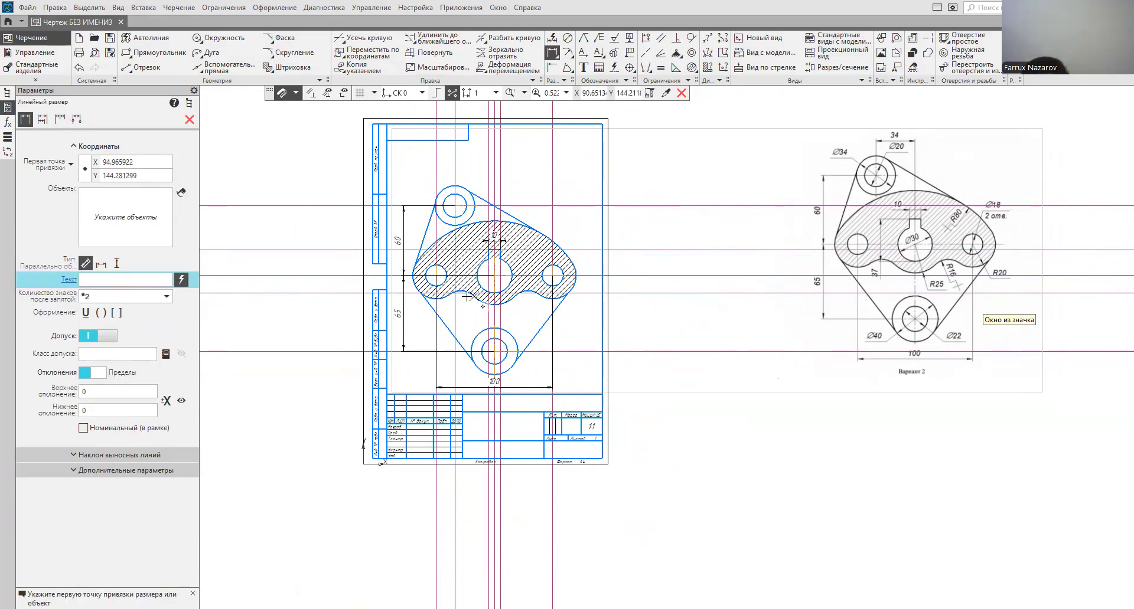
Step: Dimension the vertical distance from the central hole's lowest point to the keyway's top edge, placed beside the hole
click(491, 298)
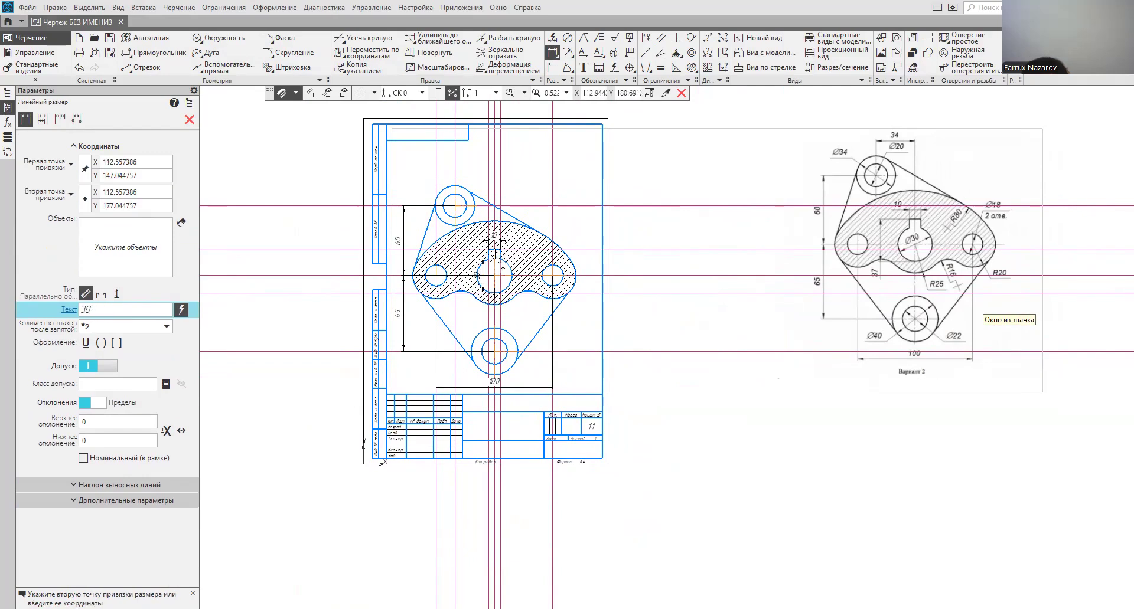
scroll(496, 248, up, 5)
click(491, 242)
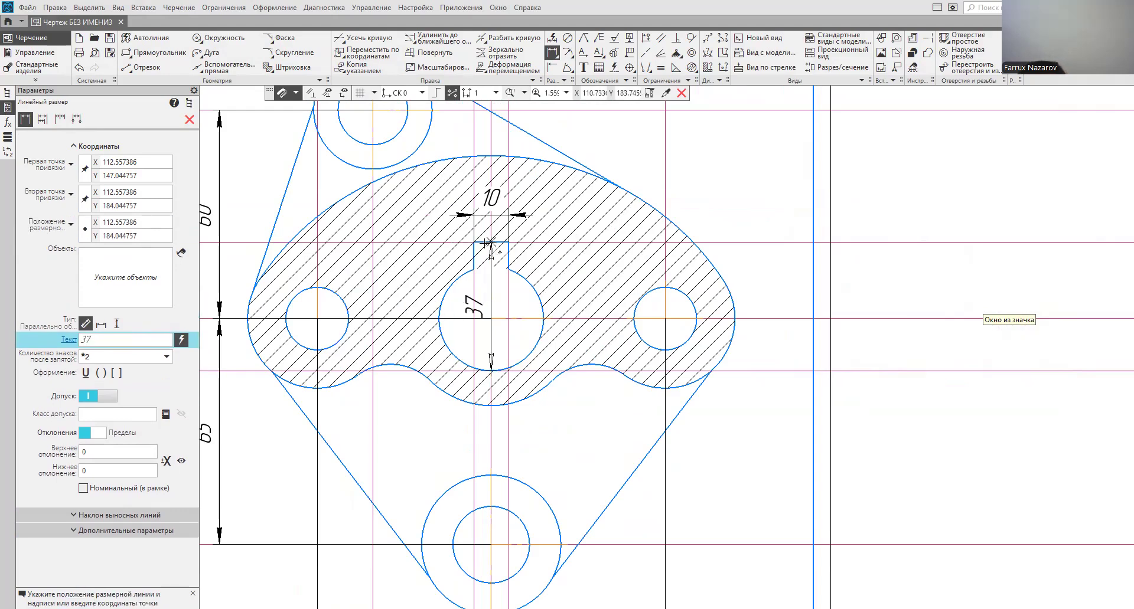
click(407, 254)
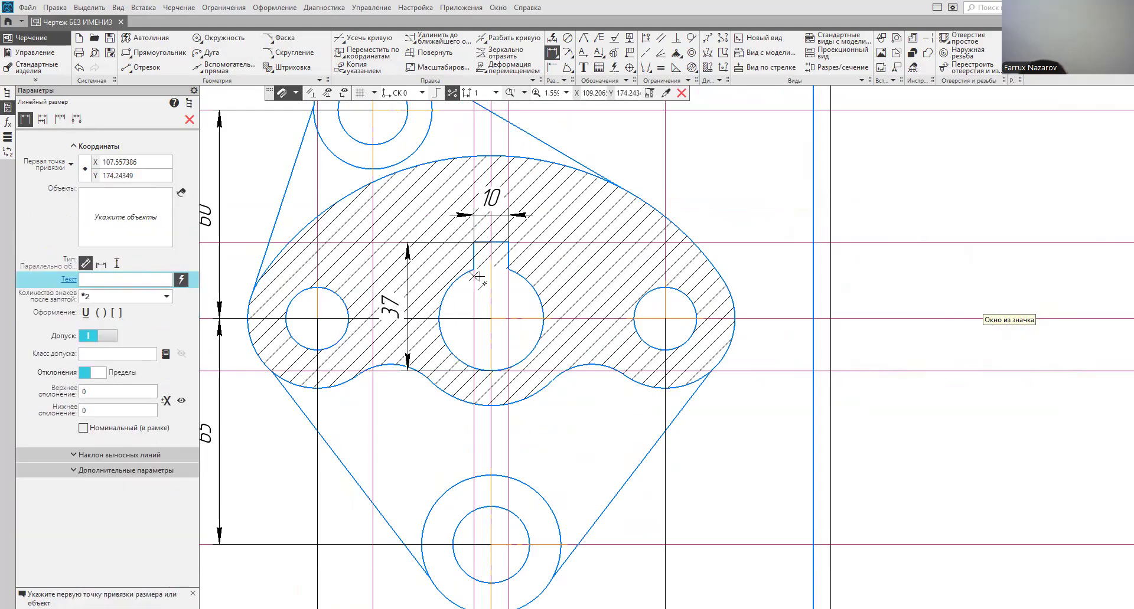
Step: Add diameter dimensions to the outer and inner circles of the lower boss, with their texts outside the boss
scroll(480, 288, down, 4)
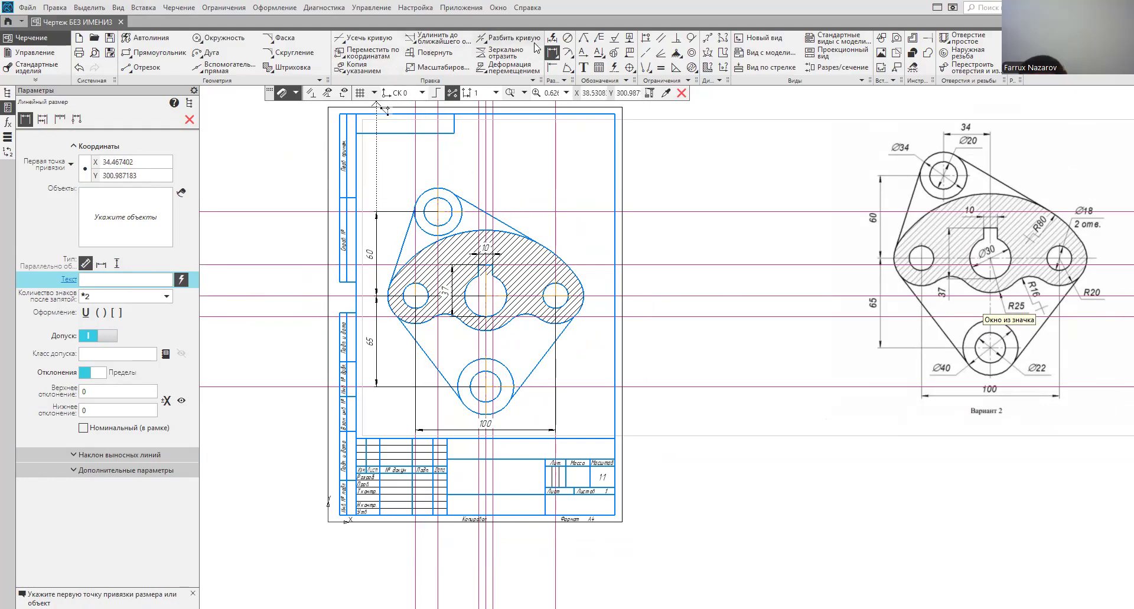
click(568, 37)
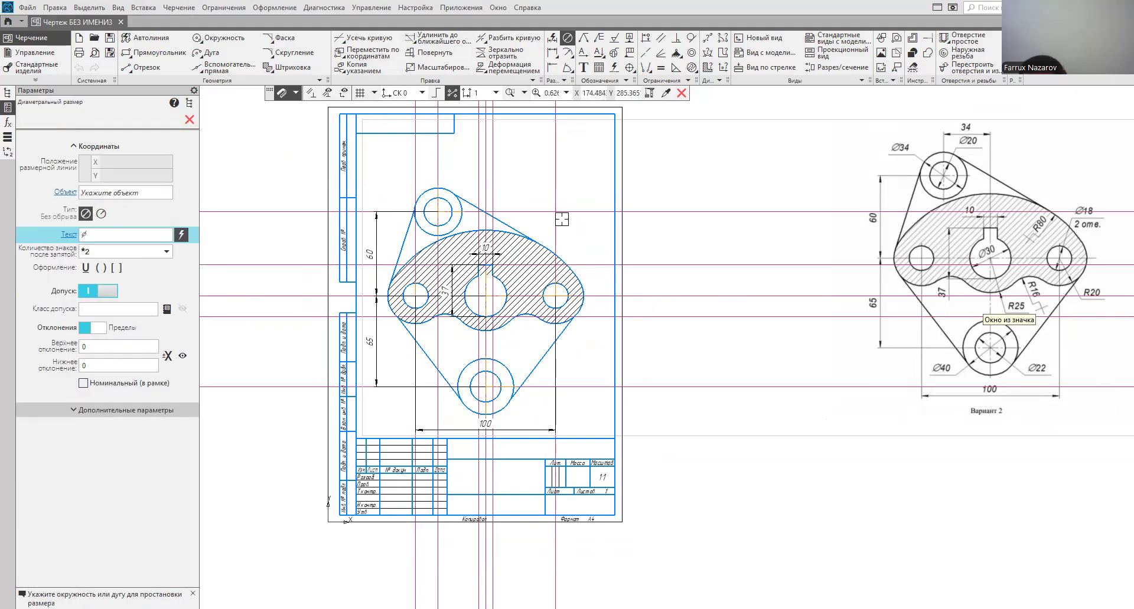
click(513, 369)
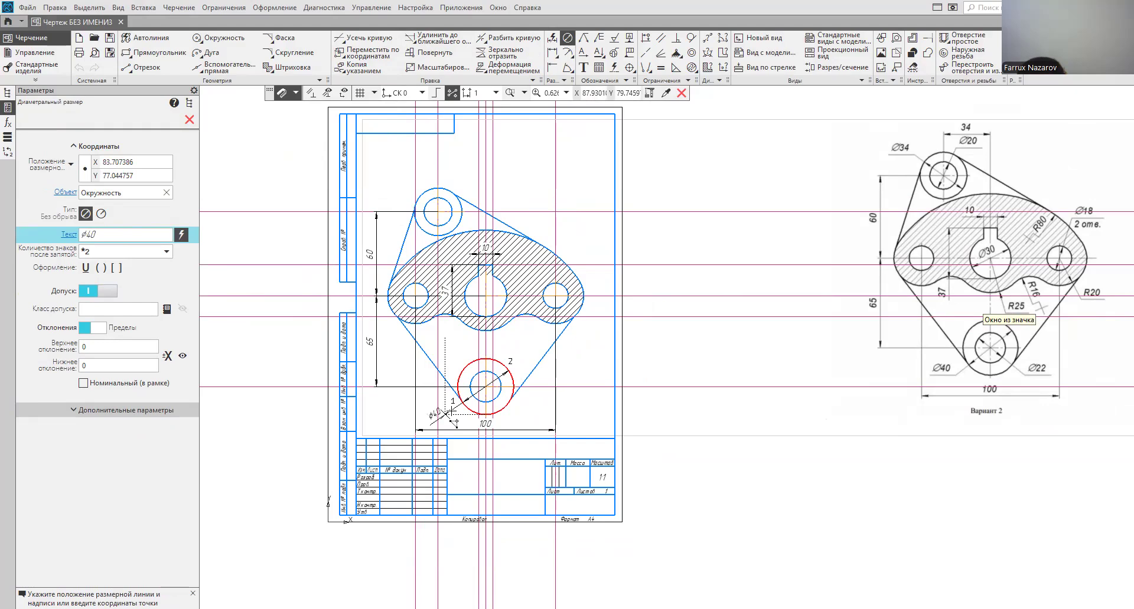
click(455, 422)
click(500, 394)
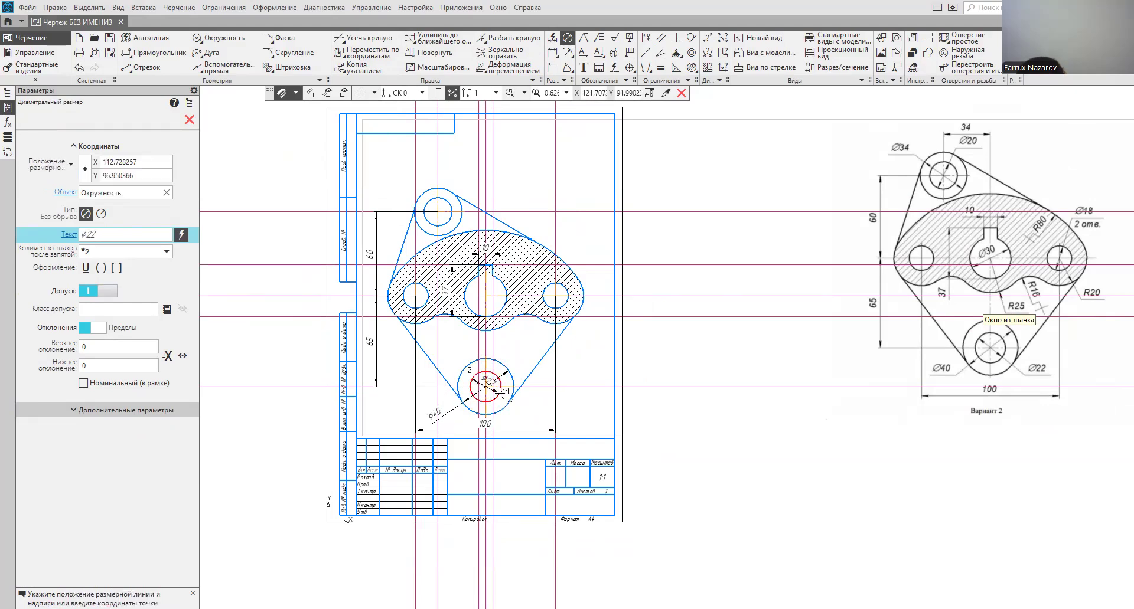
click(531, 403)
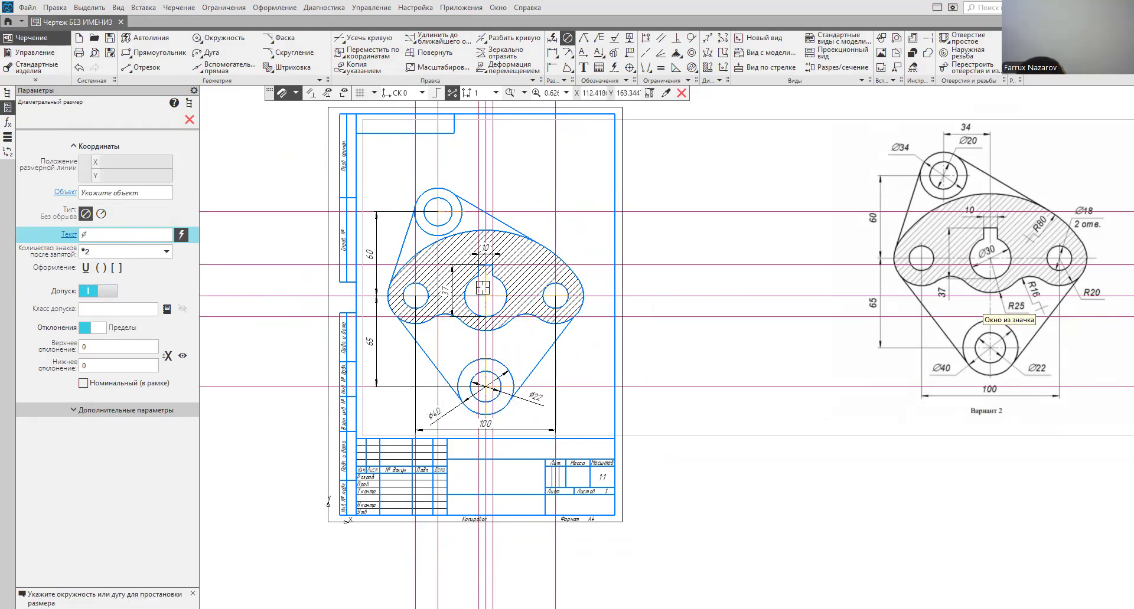
Step: Add diameter dimensions to the outer and inner circles of the upper boss, with their texts outside the boss
click(458, 211)
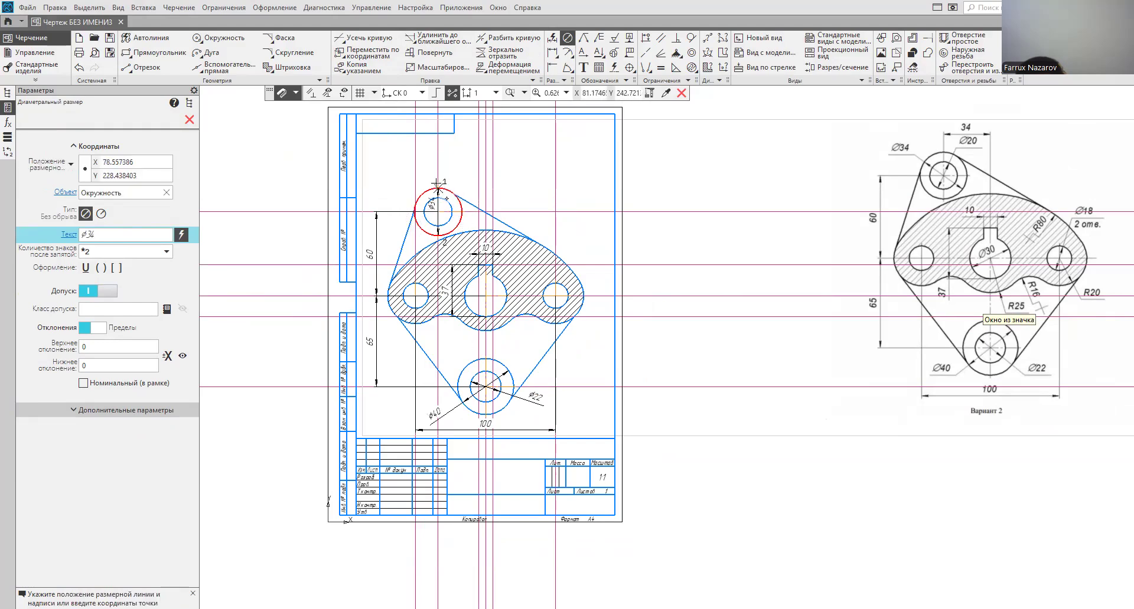
click(403, 190)
click(434, 220)
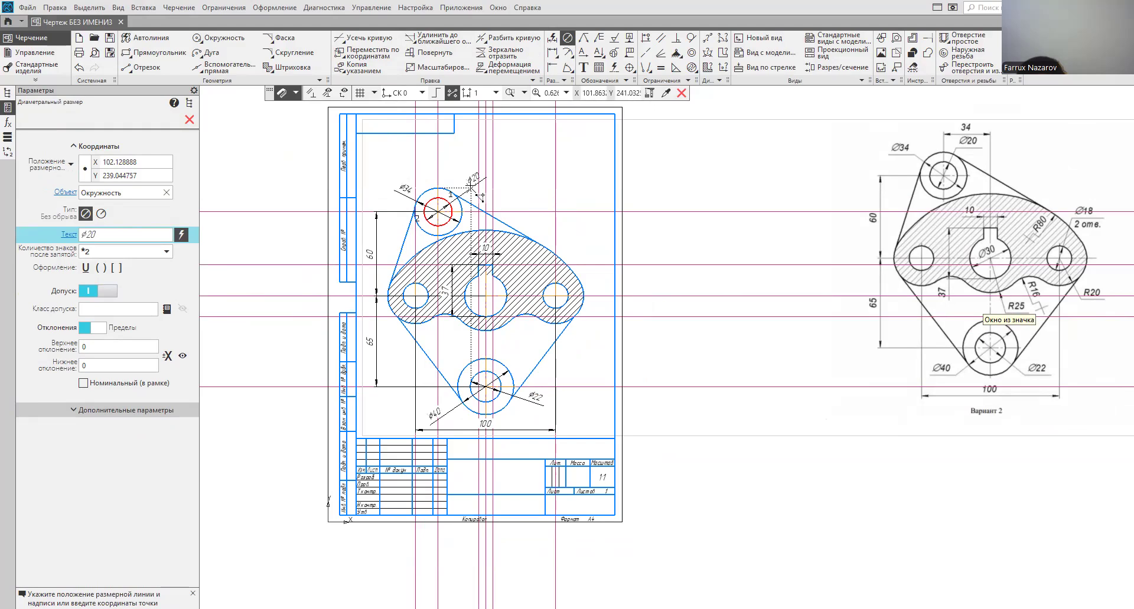
click(470, 186)
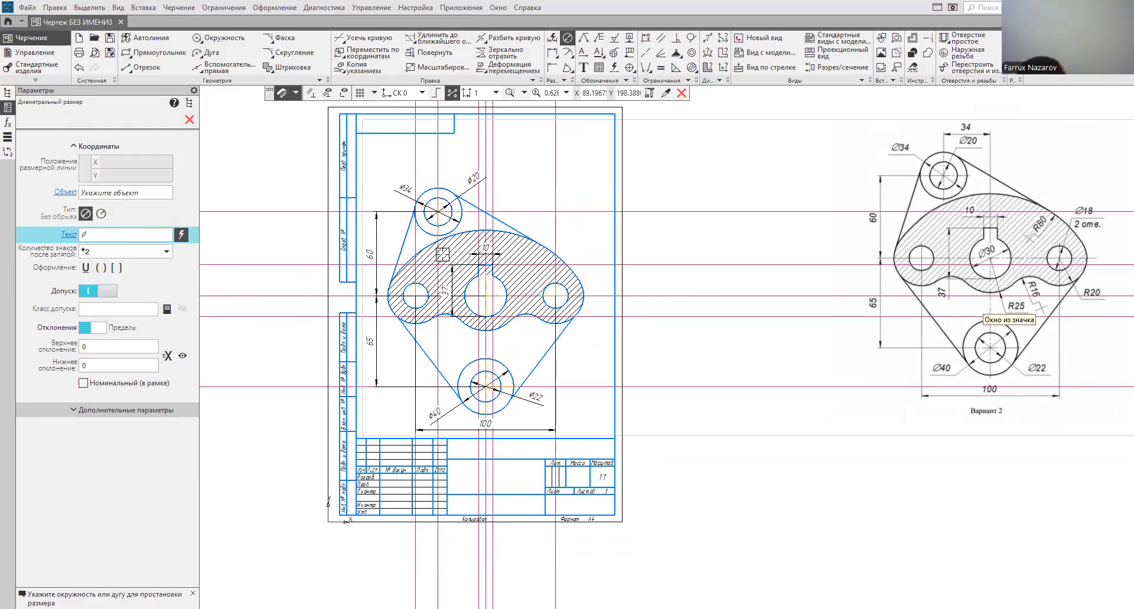
Step: Dimension the horizontal distance between the centres of the central hole and the upper boss, placed above the part
click(552, 52)
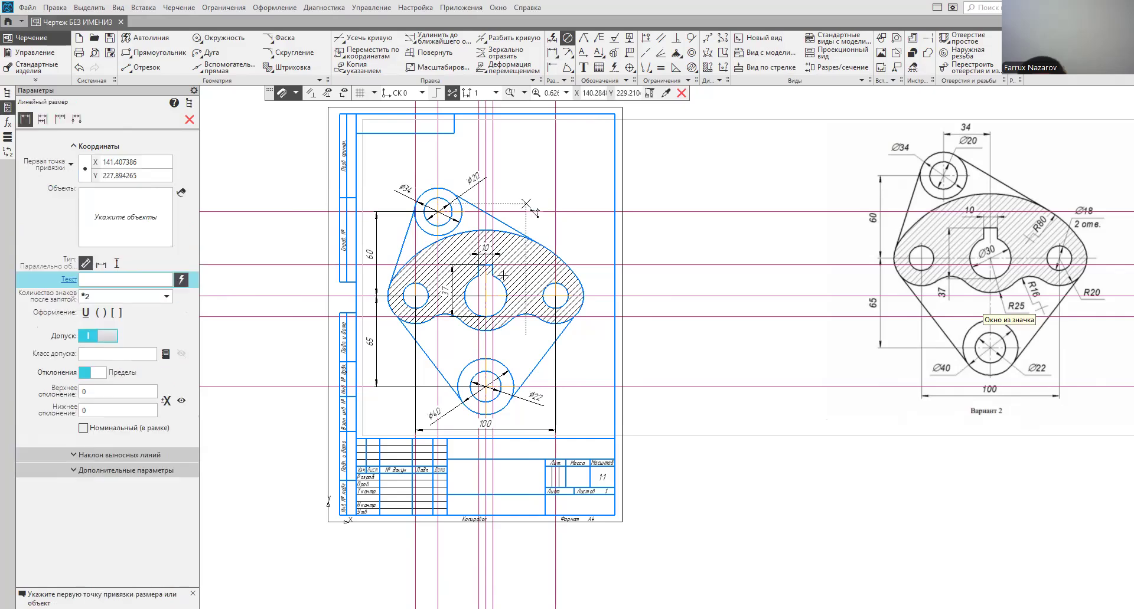
click(486, 295)
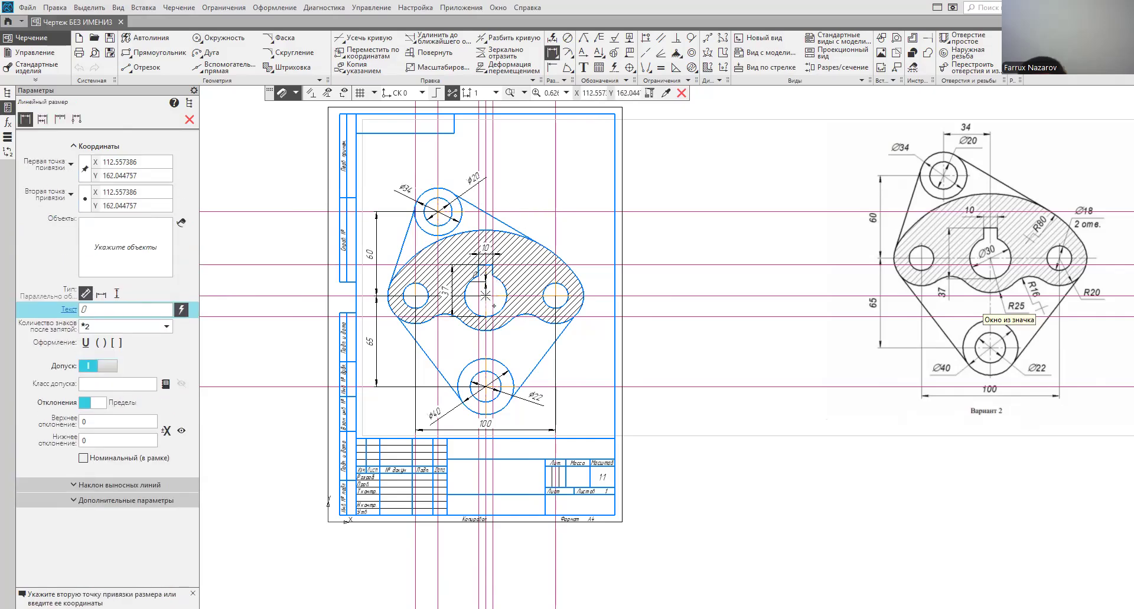
click(437, 295)
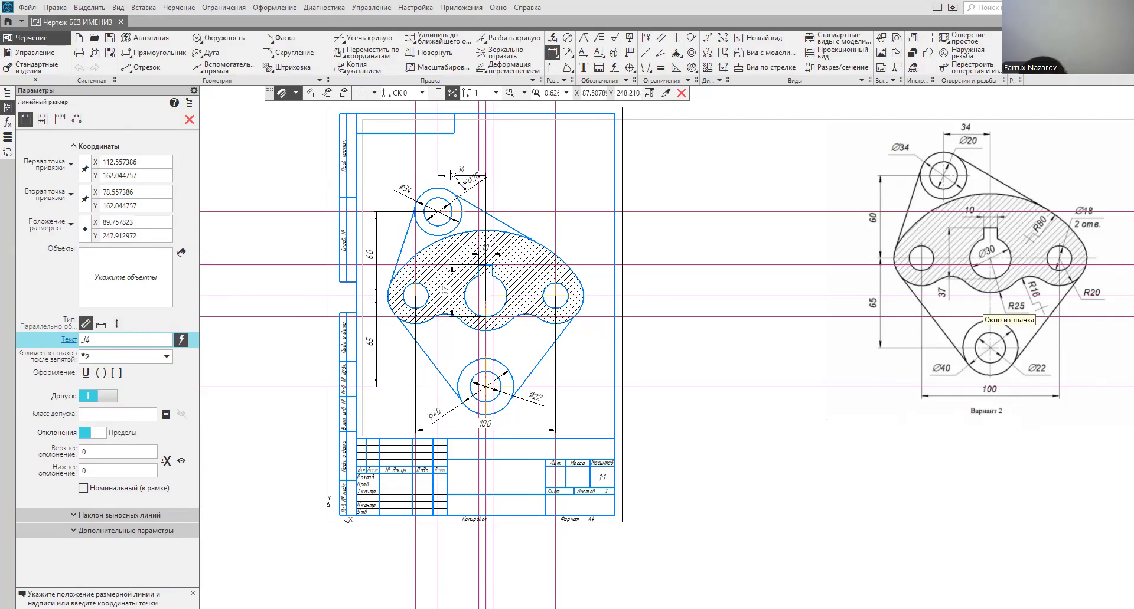
click(453, 168)
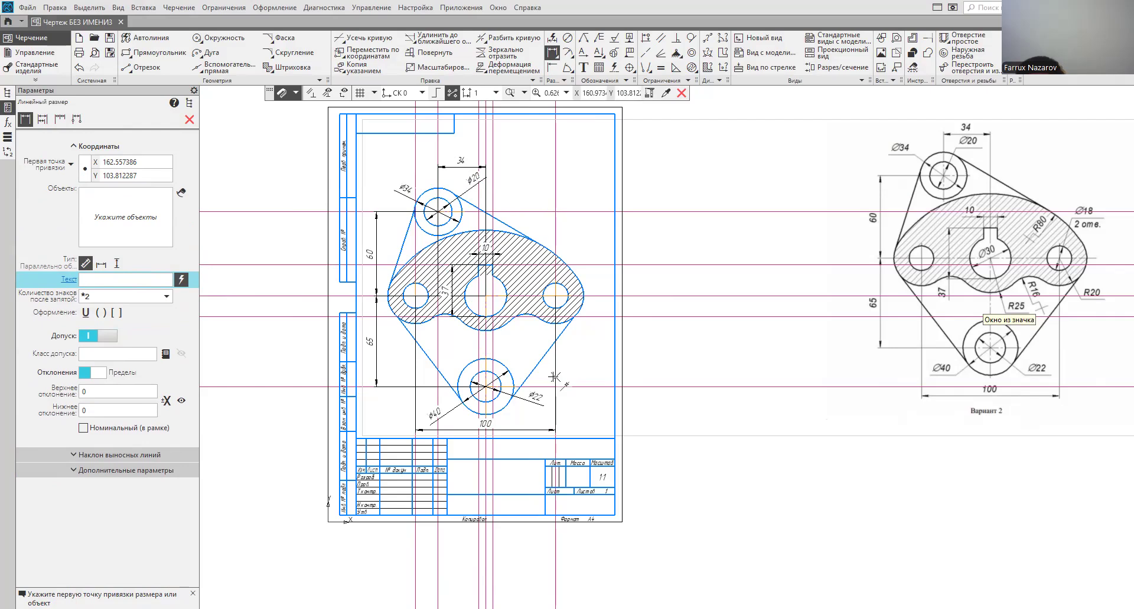
Step: Add diameter dimensions to the small hole on the plate's right side and to the central hole
click(567, 37)
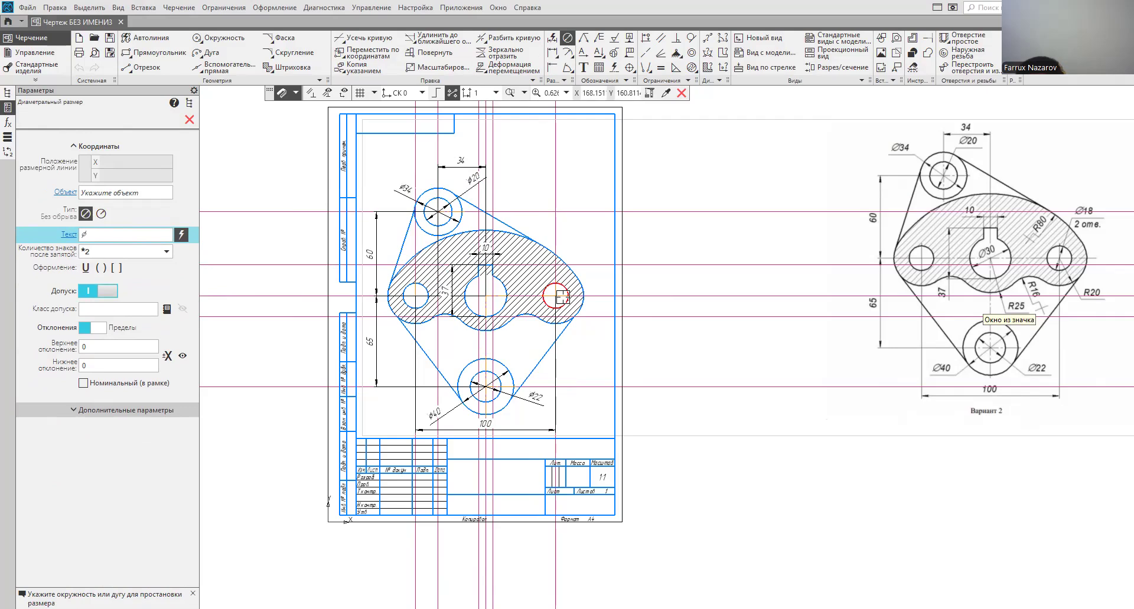
click(563, 297)
click(575, 250)
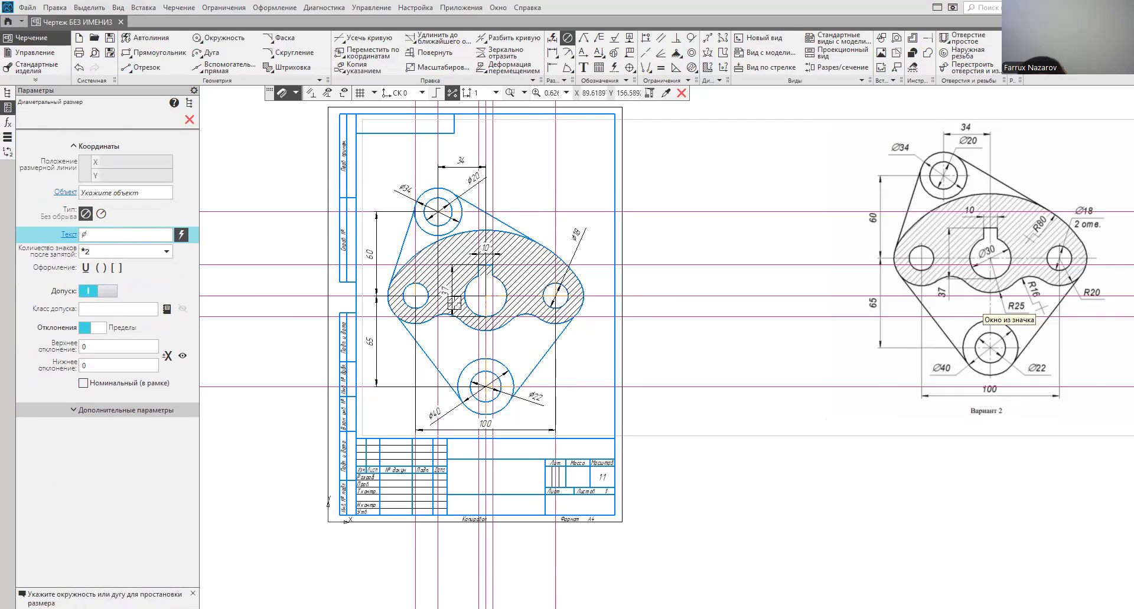
click(478, 295)
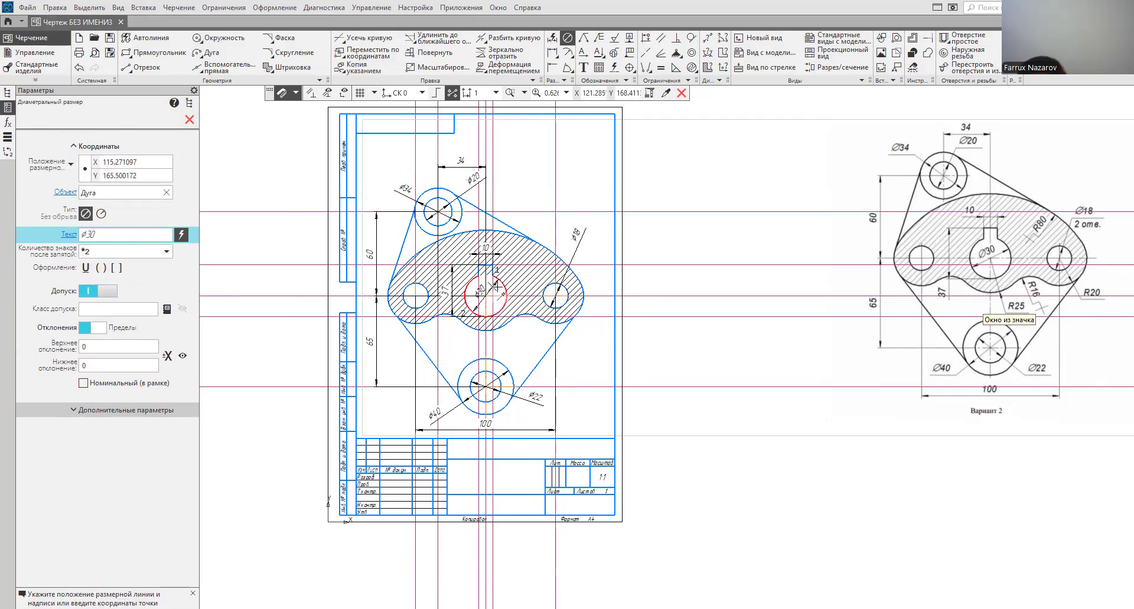
click(497, 286)
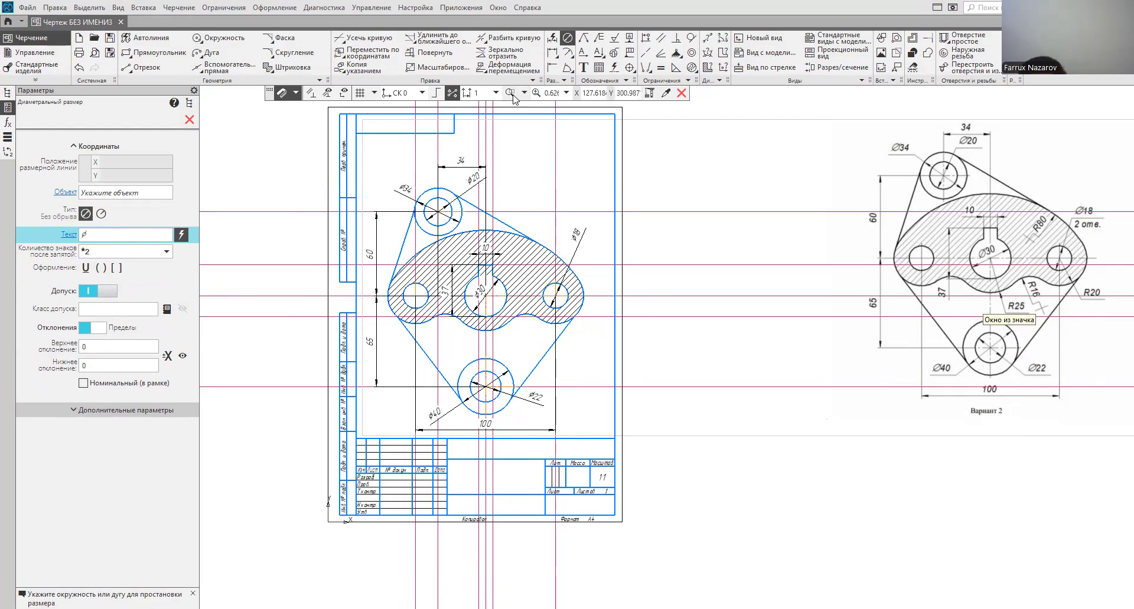
Step: Add a jogged radius dimension to the plate's large upper arc, with its false centre inside the hatched area
click(567, 54)
click(42, 119)
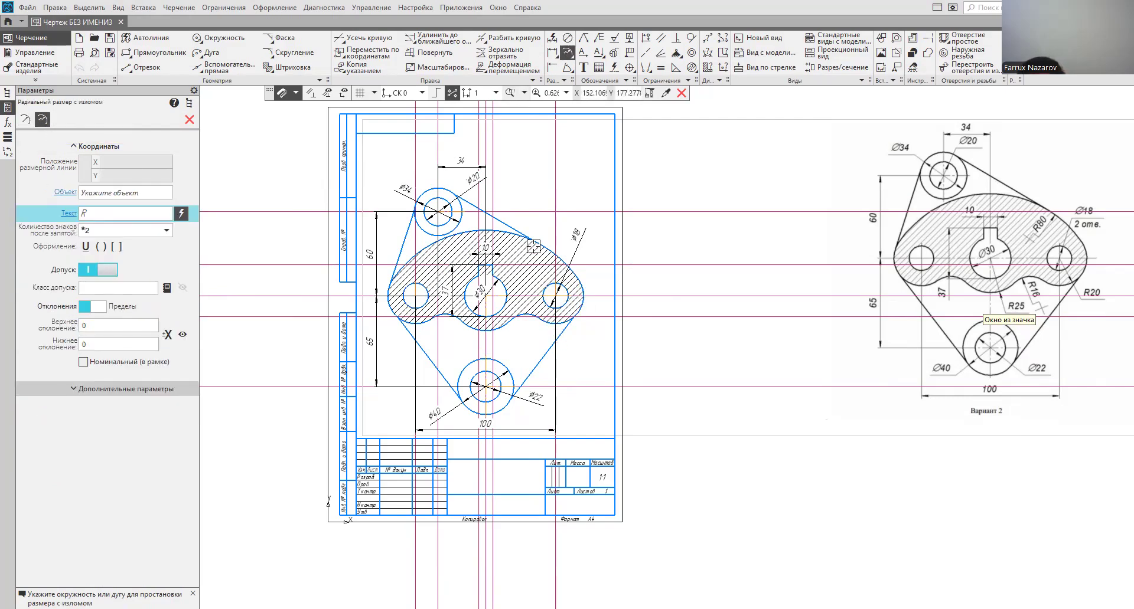
click(528, 244)
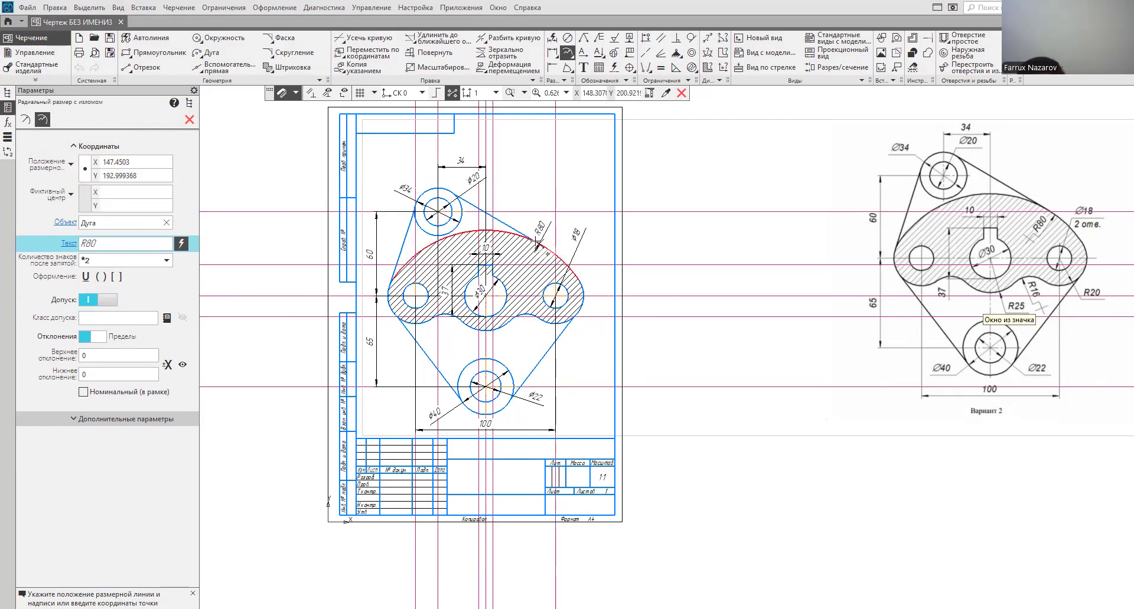
click(538, 245)
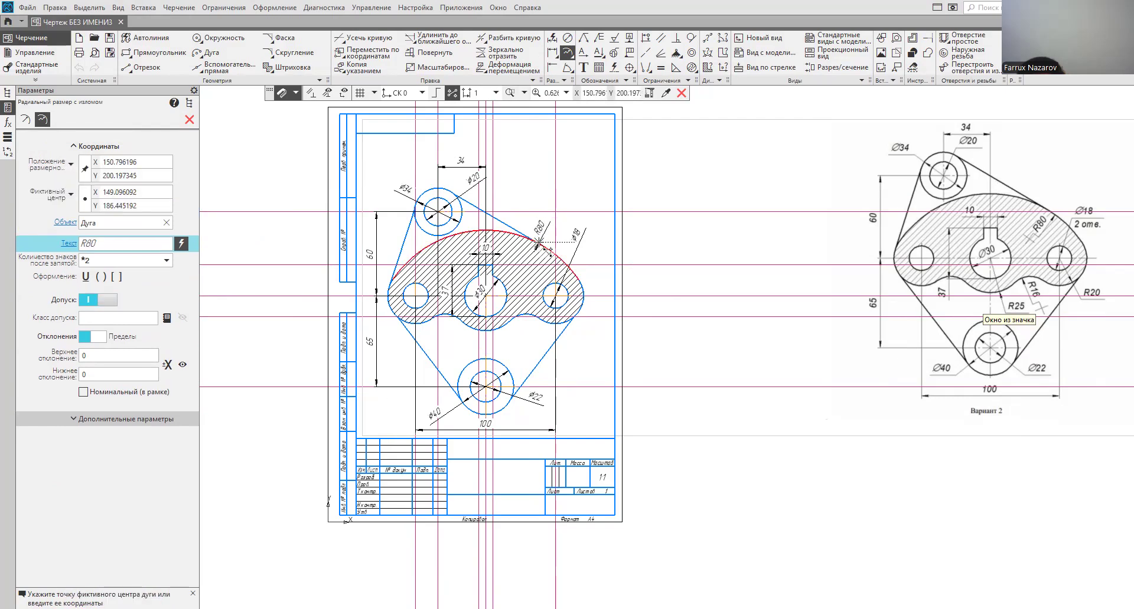
click(536, 259)
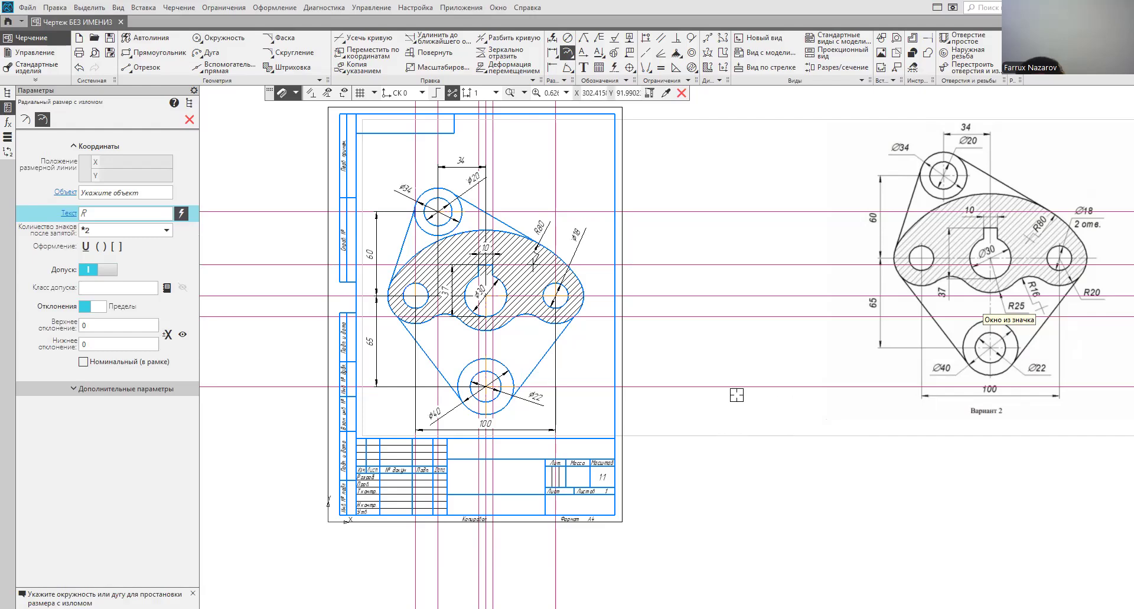
click(526, 319)
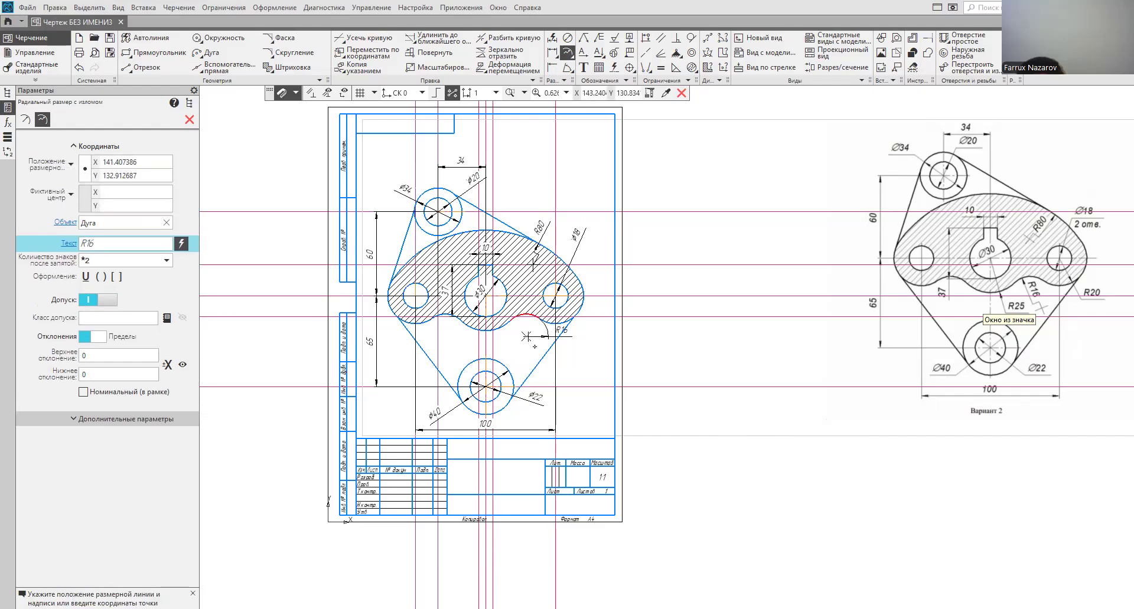
click(524, 311)
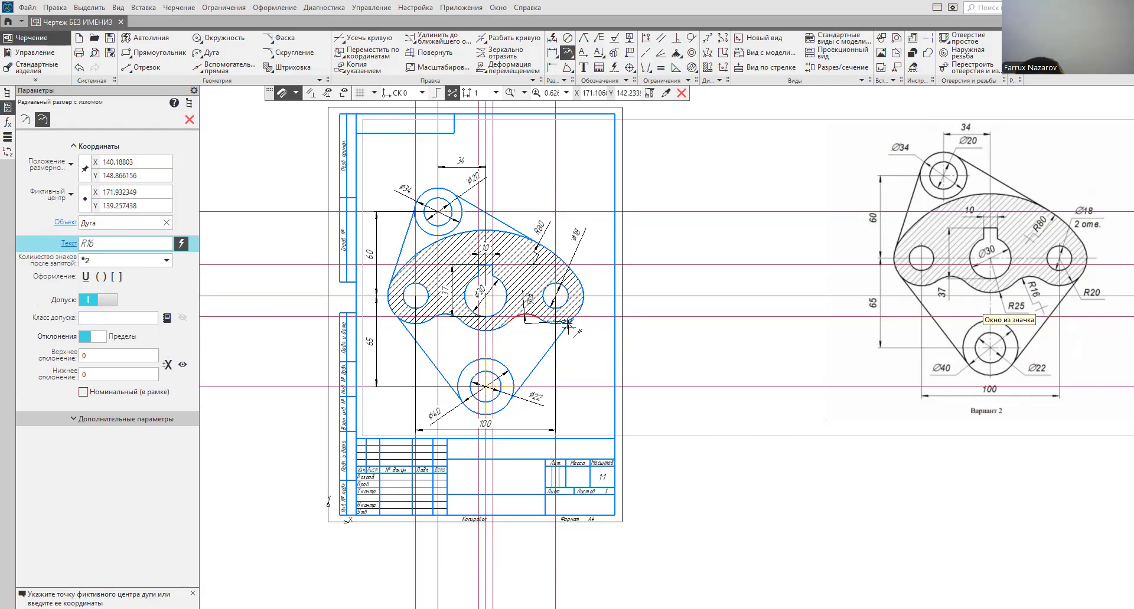
click(28, 121)
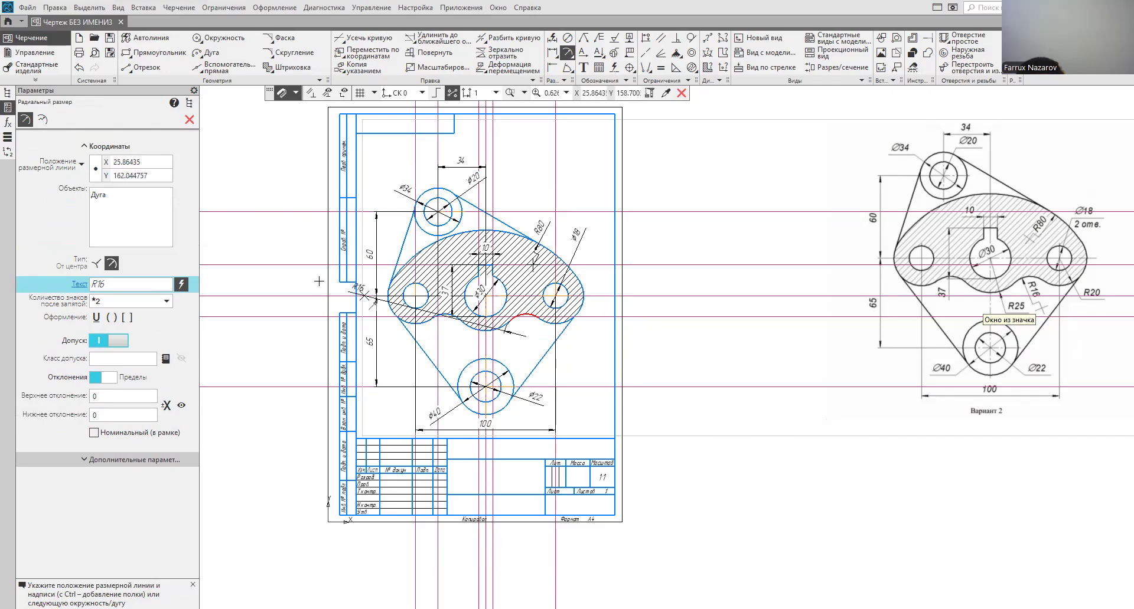
click(189, 119)
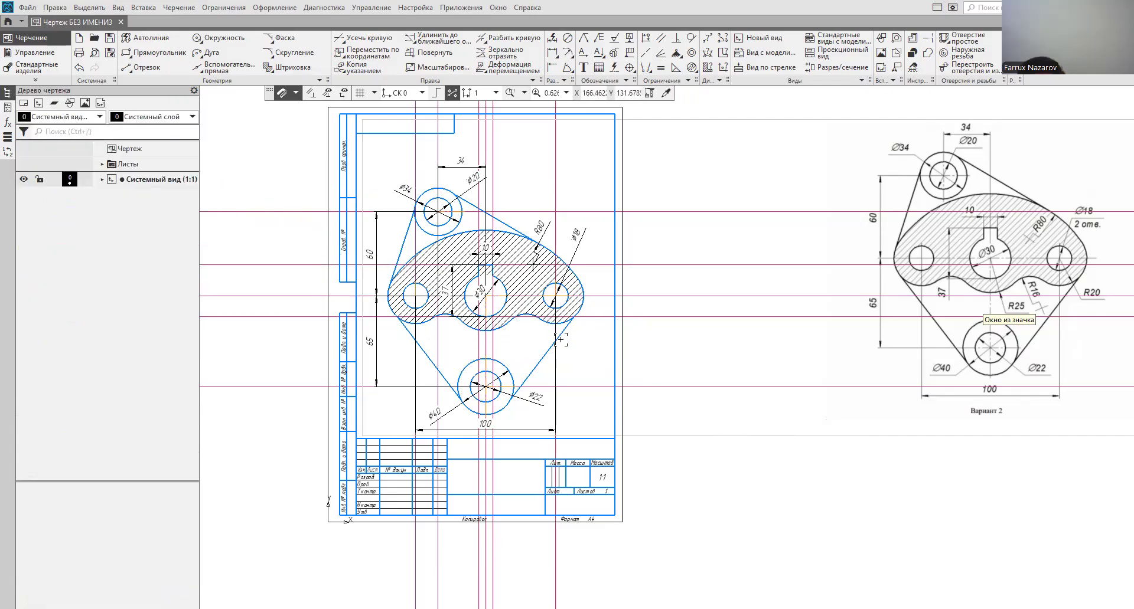
Step: Add radius dimensions to the right lobe's outer arc and to the convex arc below the central hole, with texts outside the plate
click(567, 53)
click(569, 312)
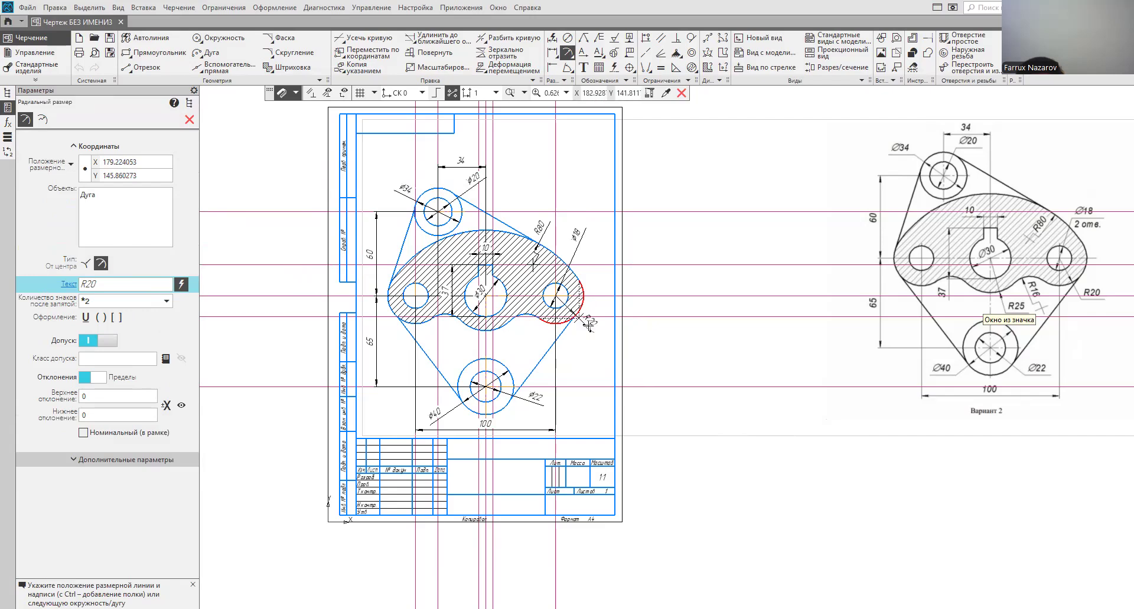
click(585, 317)
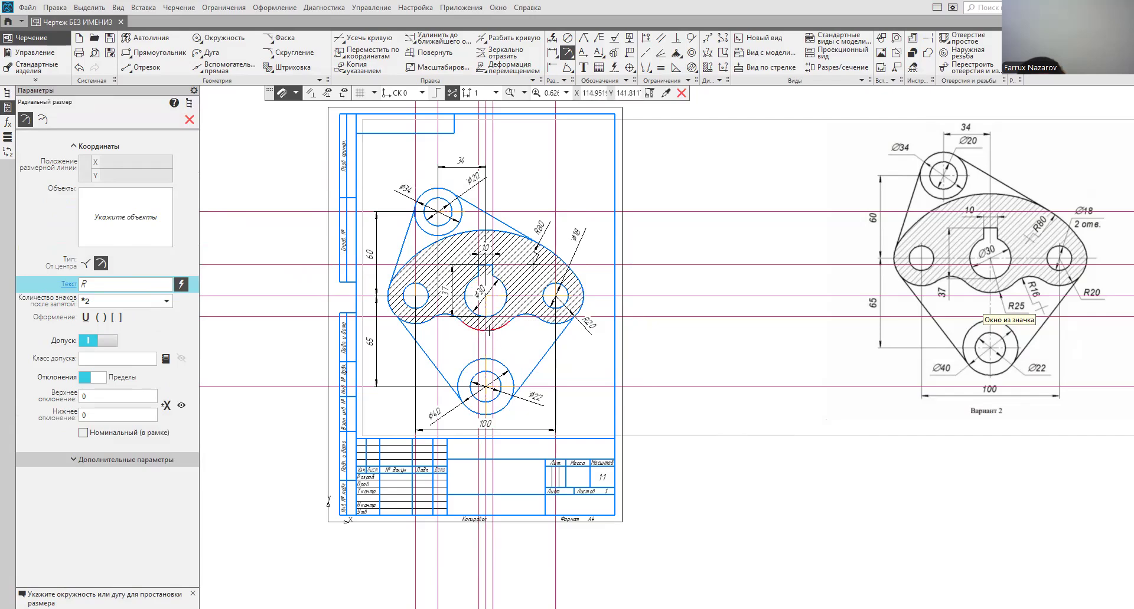
click(488, 324)
click(509, 342)
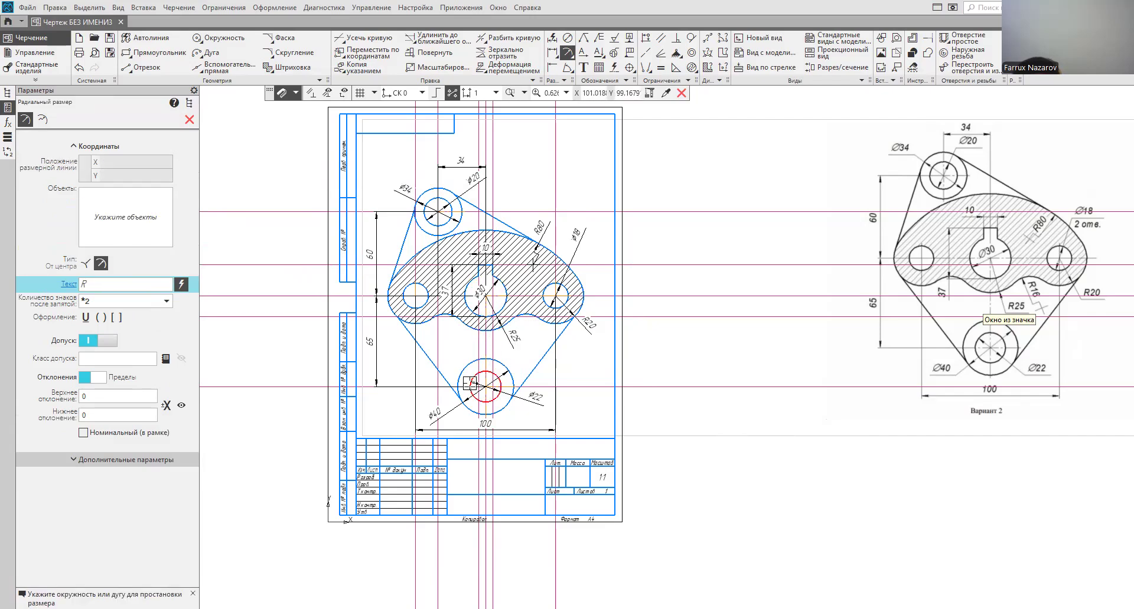
Step: Add a jogged radius dimension to the concave arc right of the central hole, with its false centre below the plate
click(44, 122)
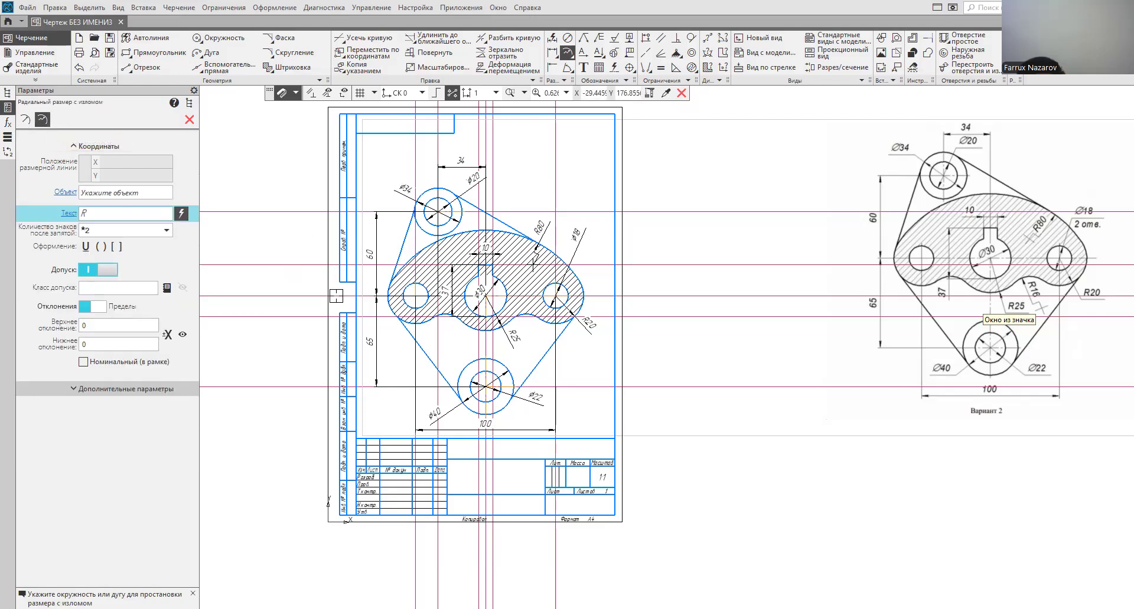
click(525, 319)
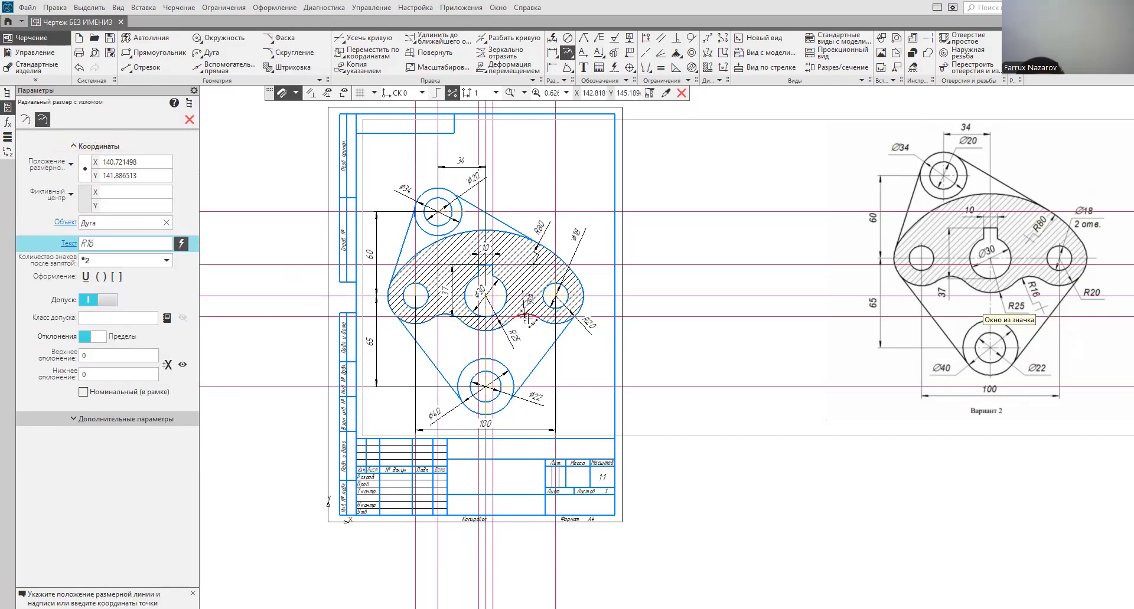
click(525, 317)
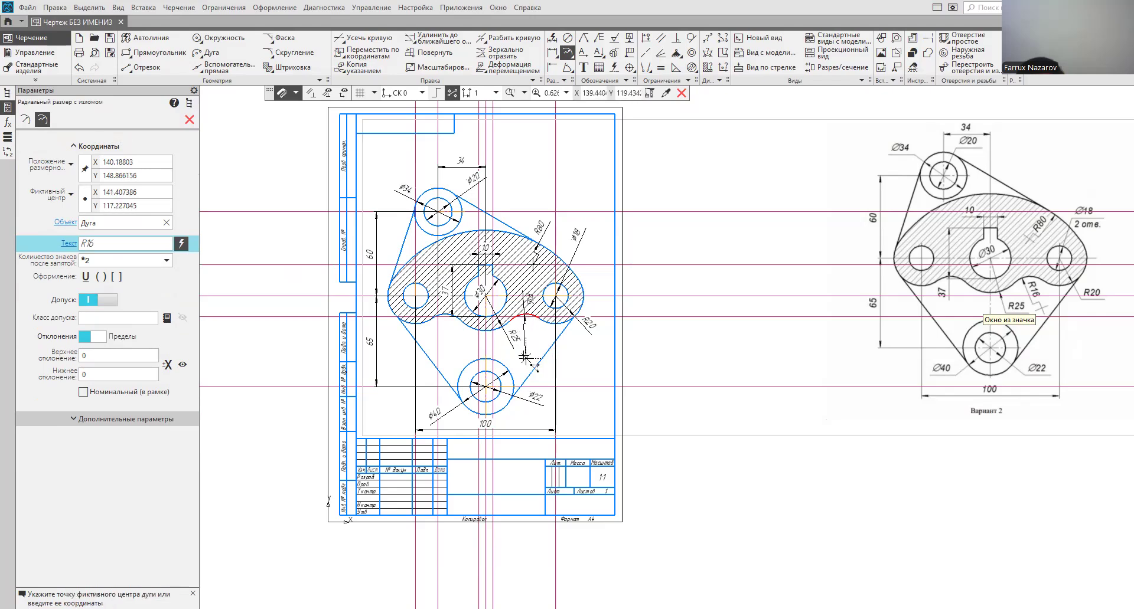
click(538, 350)
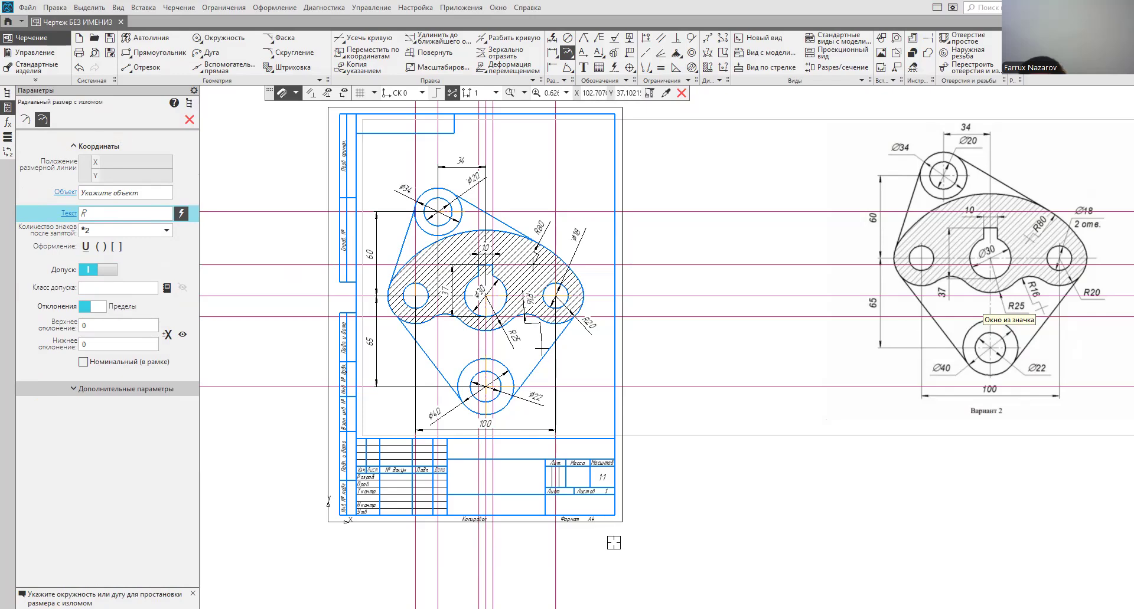
Step: Delete all vertical and horizontal construction lines running through the drawing
key(Escape)
drag(626, 553, 303, 544)
key(Delete)
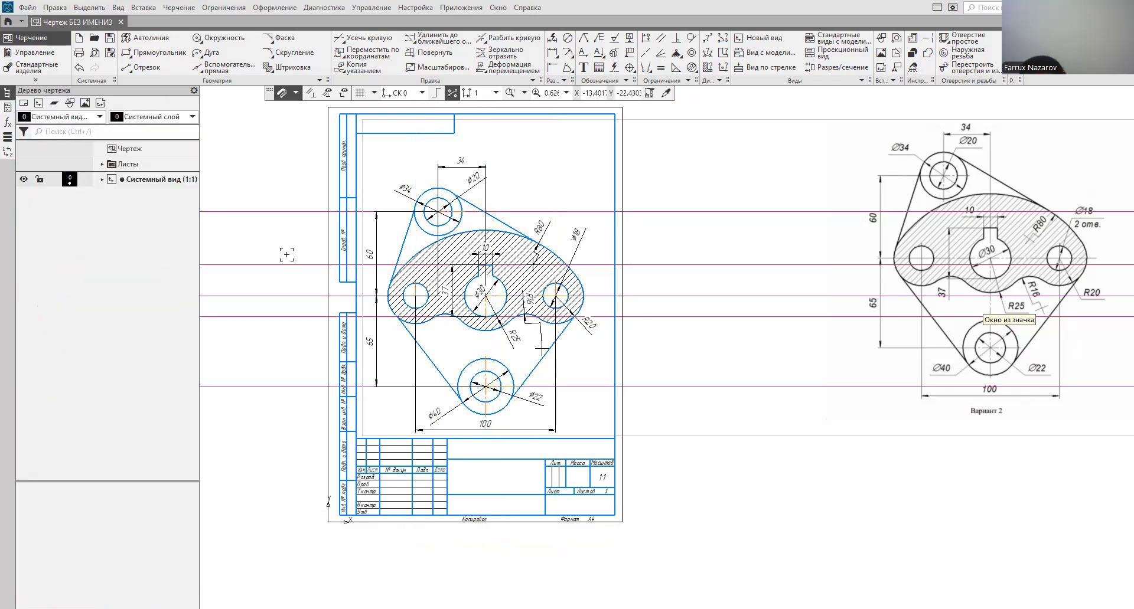
drag(709, 407, 709, 213)
key(Delete)
Step: Place the text of the plate's right small-hole diameter dimension on a horizontal shelf pointing right (Вправо)
scroll(710, 291, down, 3)
mouse_move(705, 302)
middle_down()
mouse_move(460, 398)
mouse_move(516, 362)
mouse_move(618, 339)
mouse_move(597, 346)
middle_up()
scroll(515, 362, up, 4)
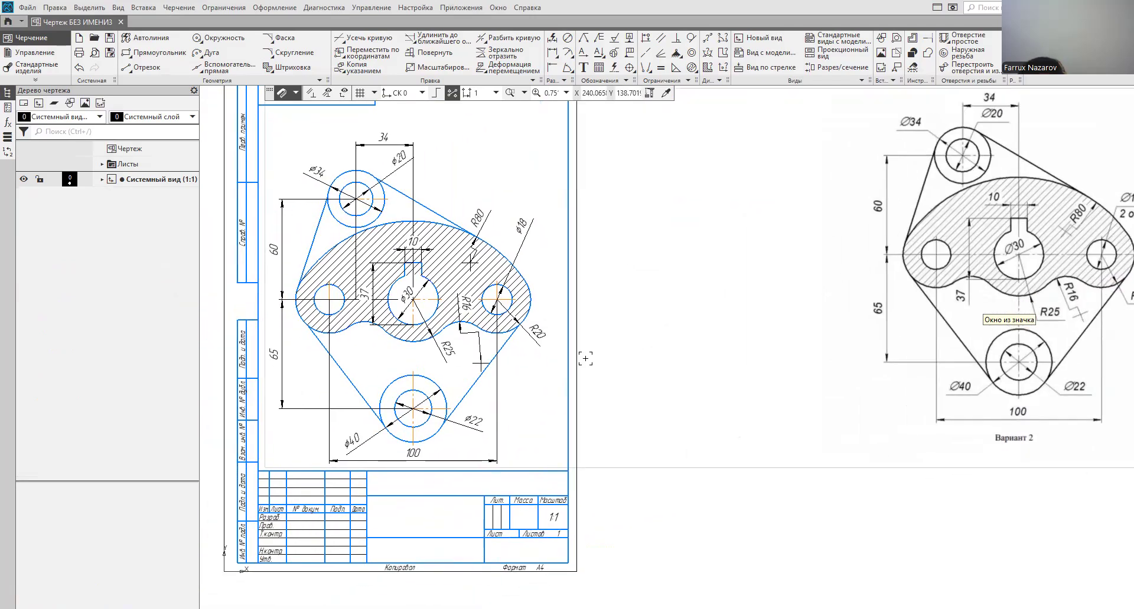
scroll(503, 321, up, 1)
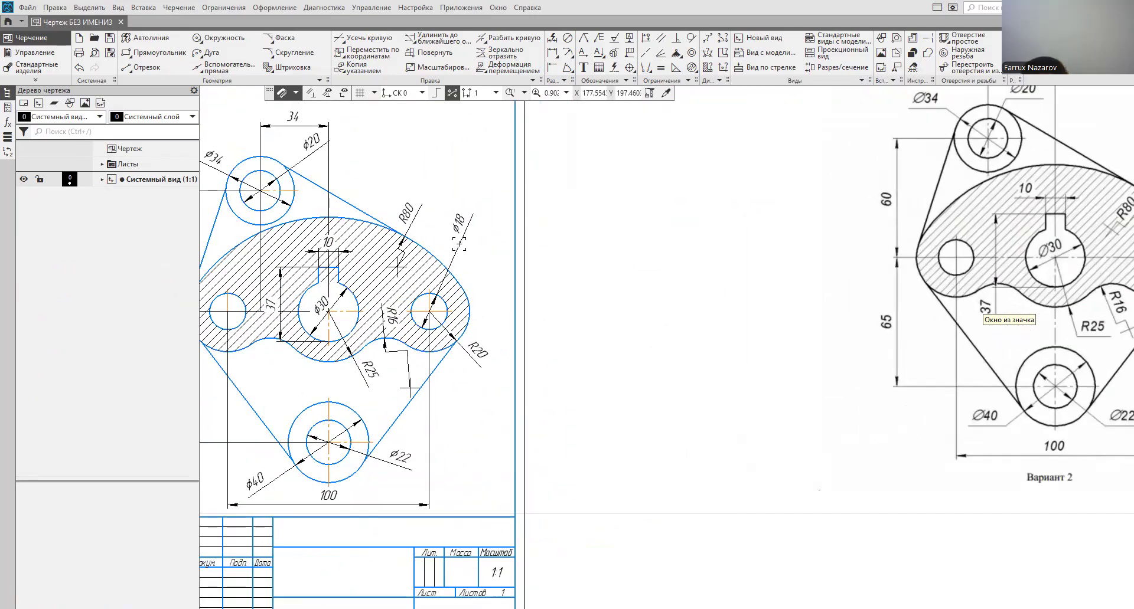
click(460, 243)
click(537, 213)
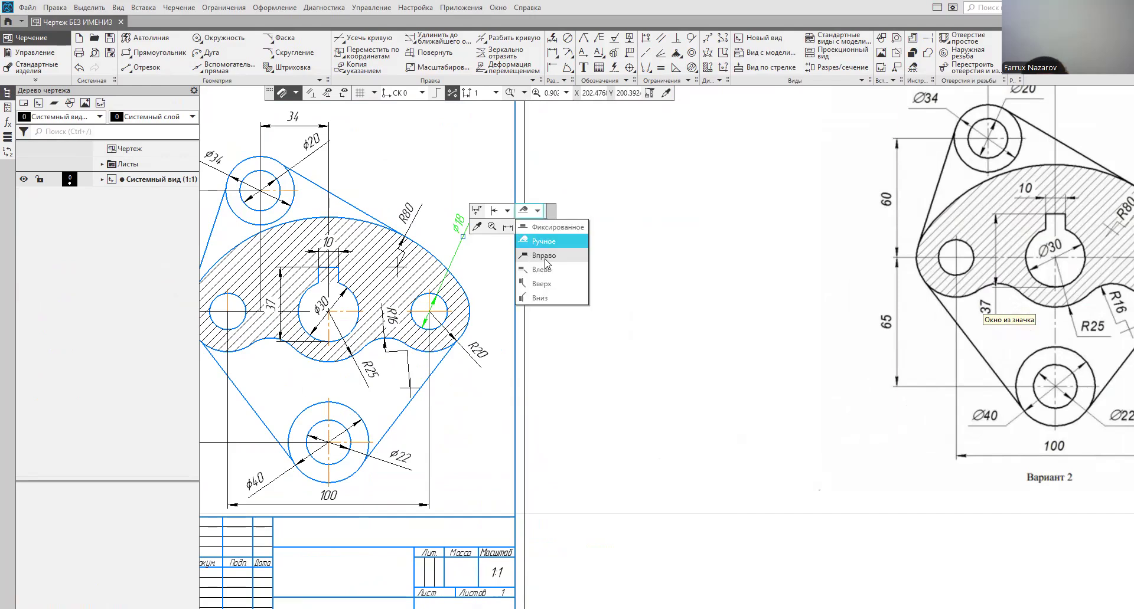
click(545, 258)
click(606, 274)
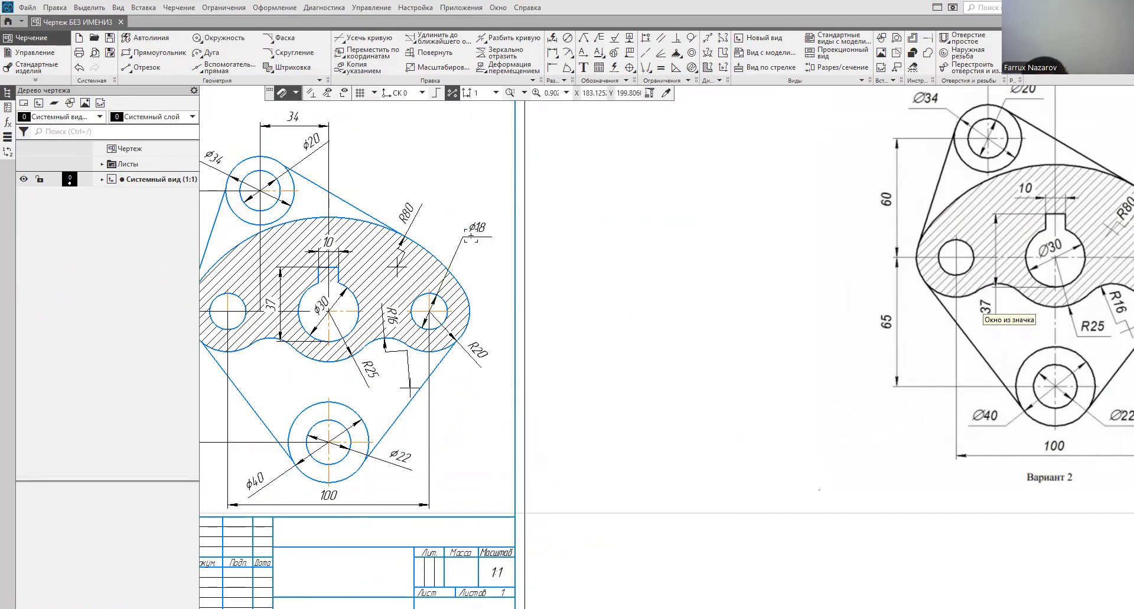
Step: Add the text "2 та" beneath the diameter value of the plate's right small-hole dimension
double_click(471, 235)
key(Escape)
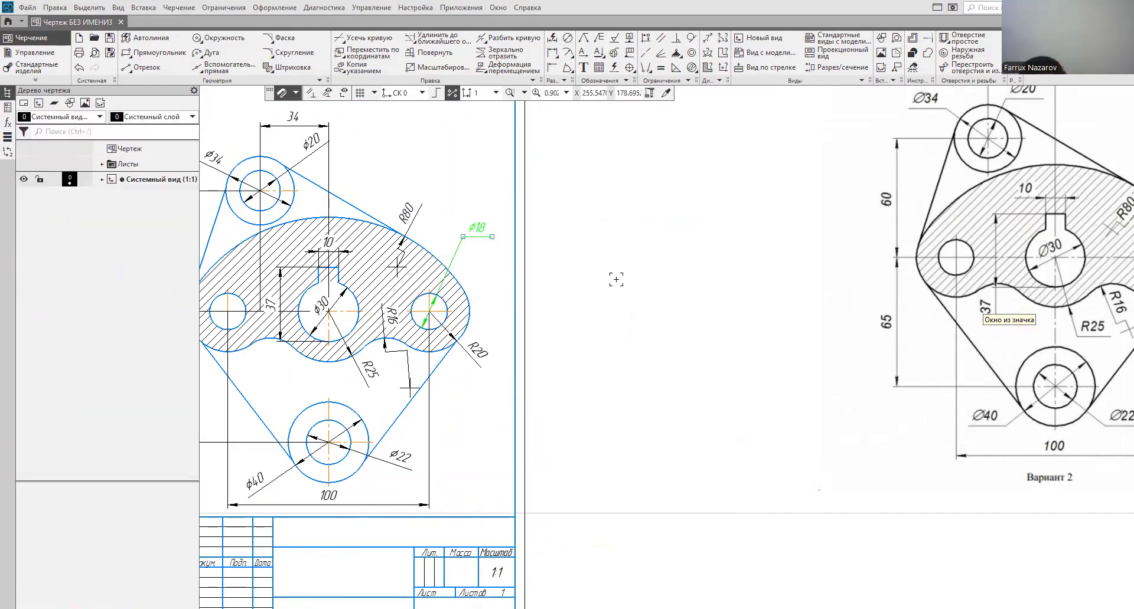
click(646, 271)
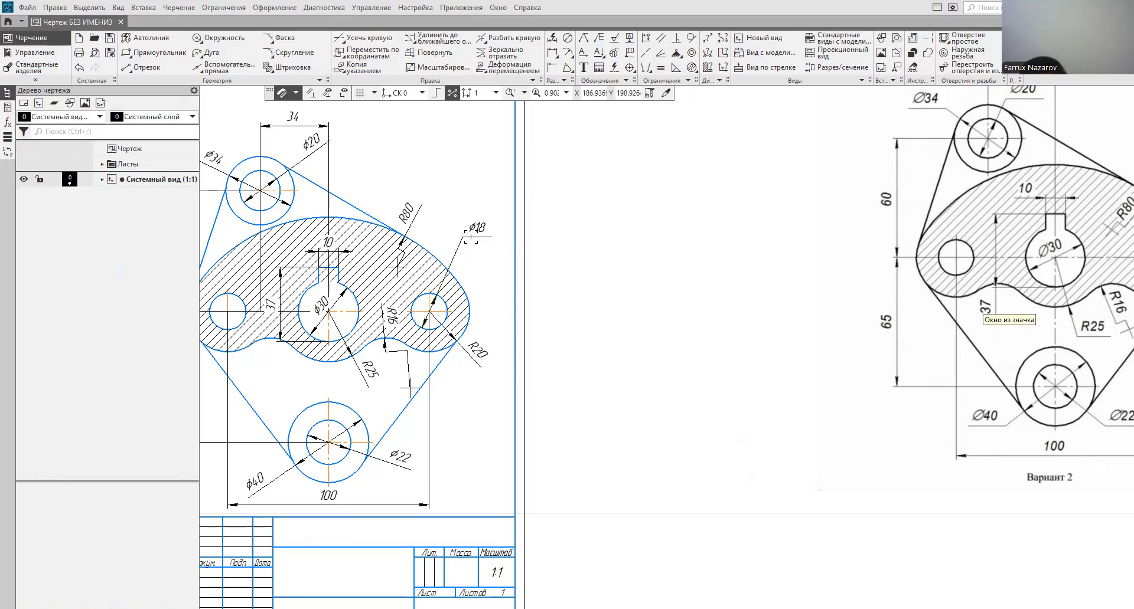
double_click(434, 302)
key(Escape)
double_click(477, 228)
click(475, 234)
text(2 та)
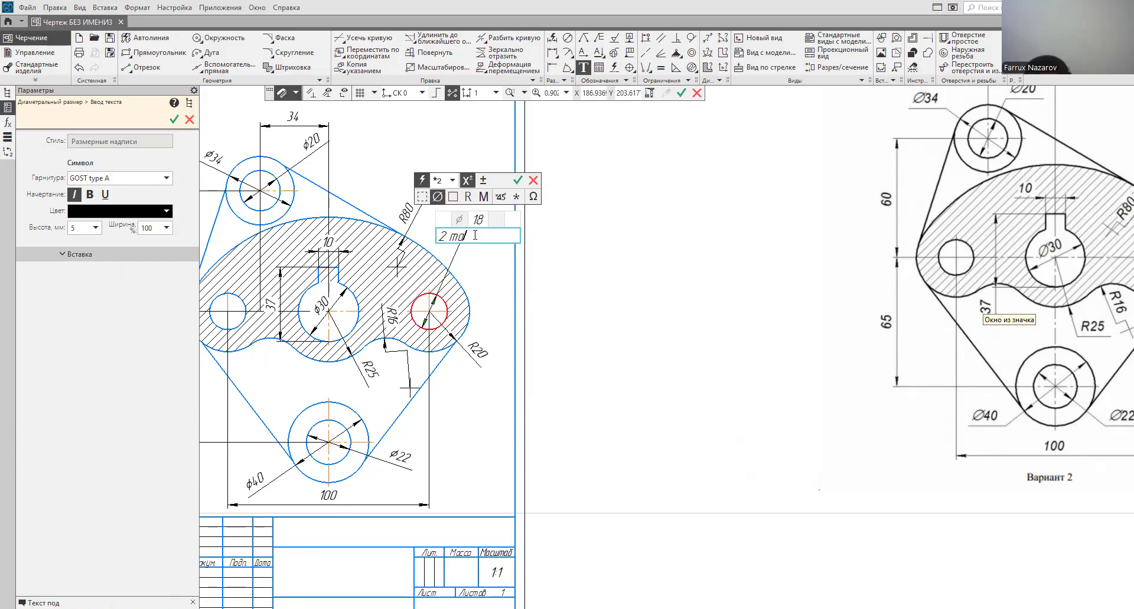
click(516, 183)
click(608, 324)
Step: Place the texts of the right lobe's and the lower convex arc's radius dimensions on shelves pointing right (Вправо)
click(480, 369)
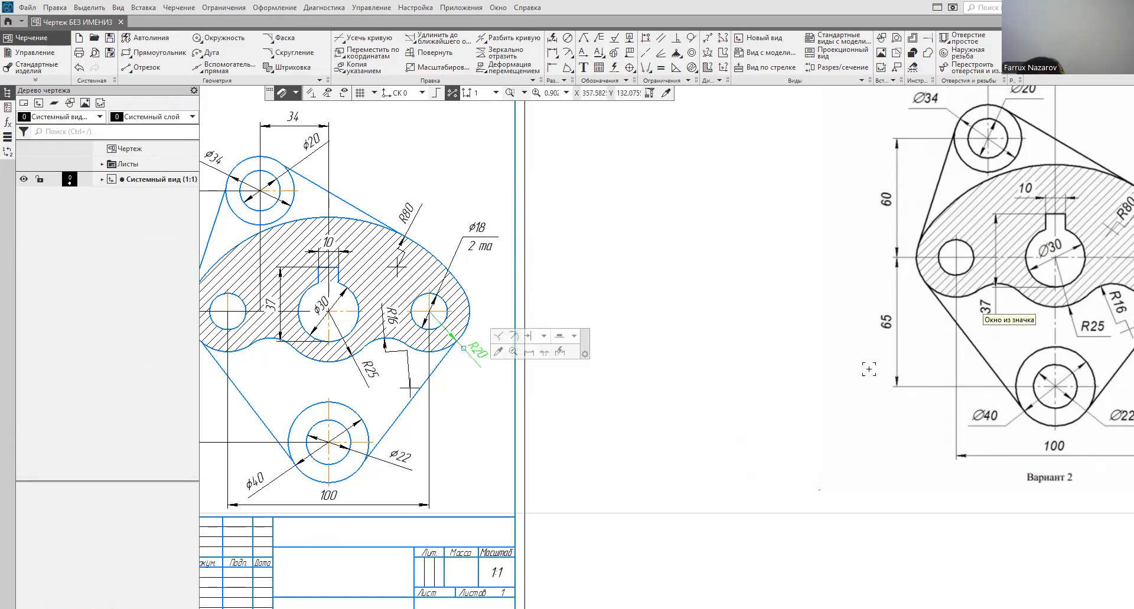
scroll(864, 373, down, 2)
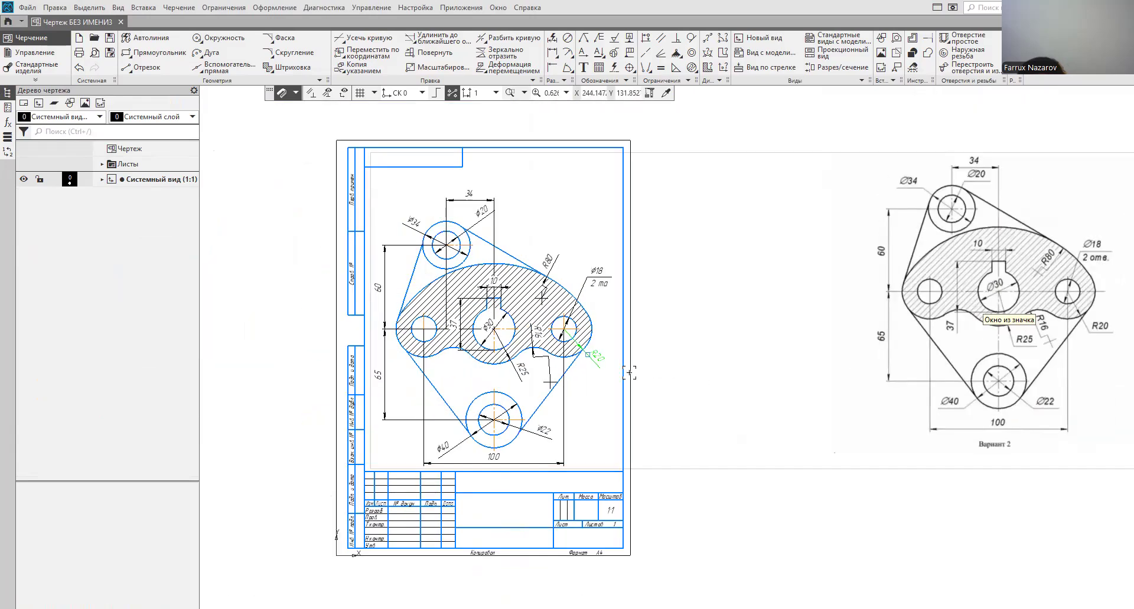
click(657, 359)
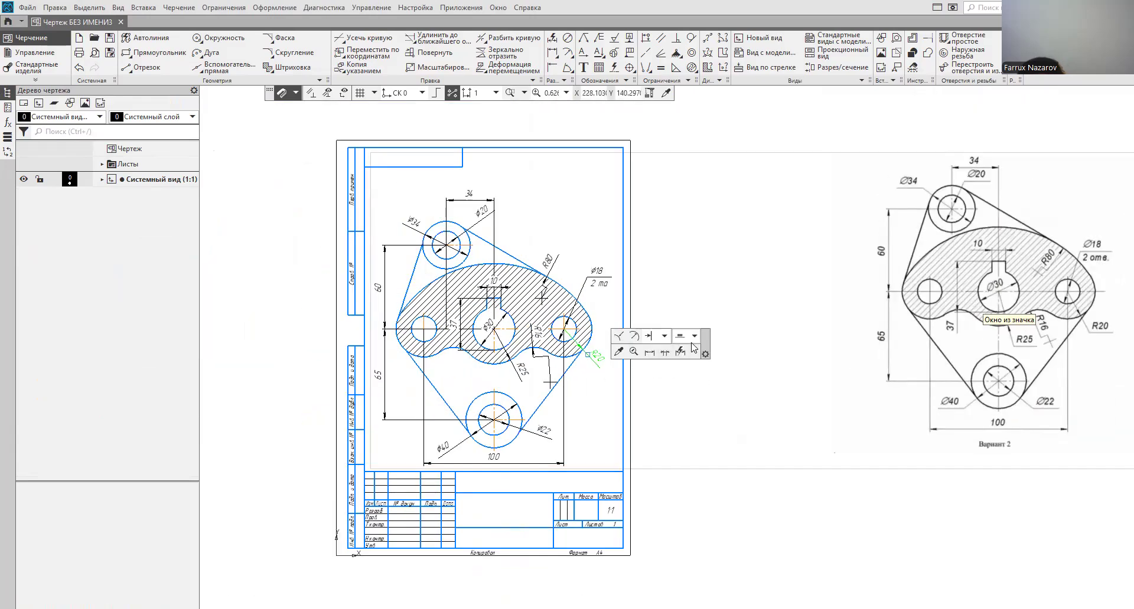
click(694, 336)
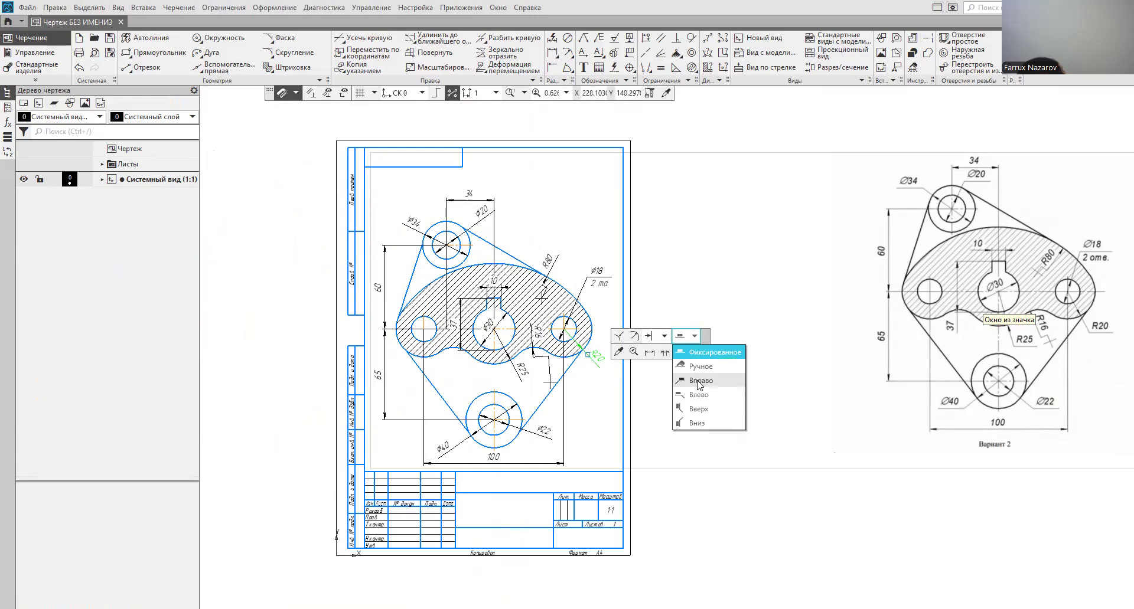
click(699, 381)
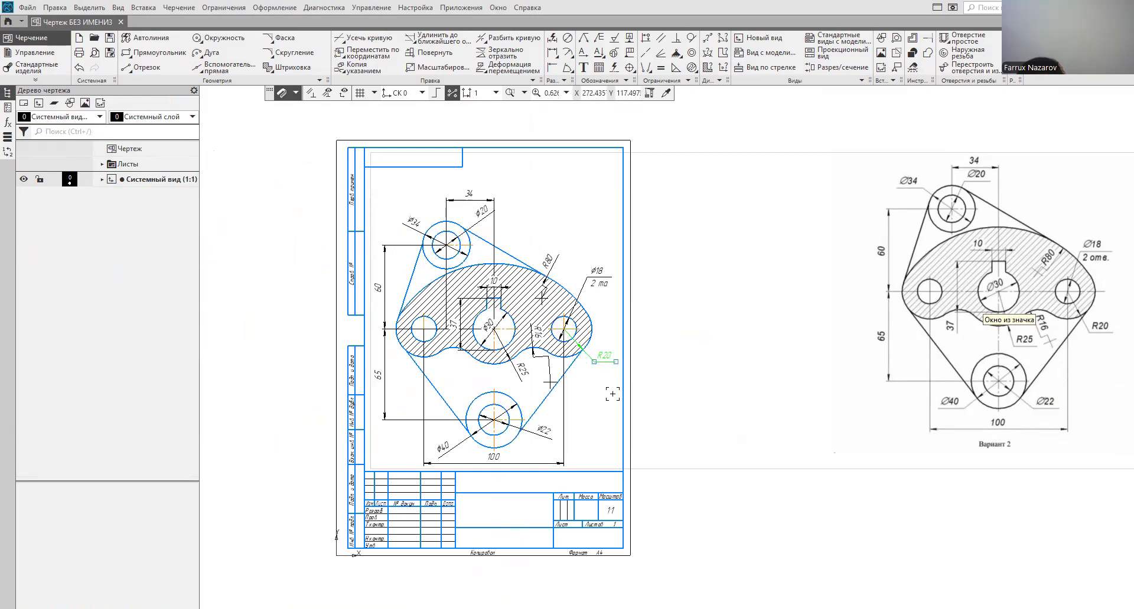
click(521, 379)
click(614, 349)
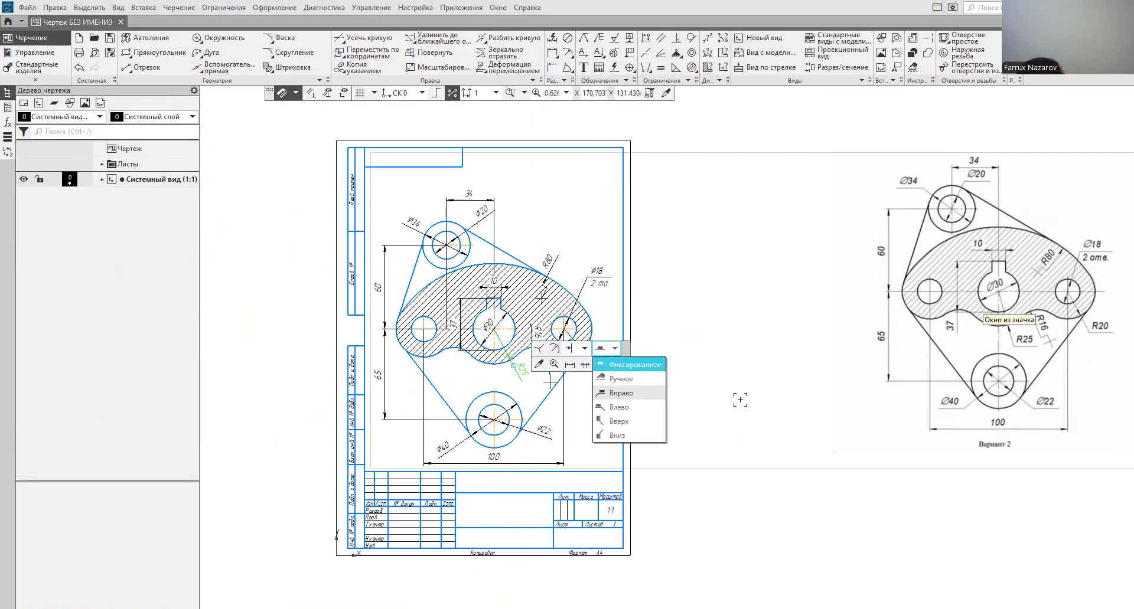
click(620, 393)
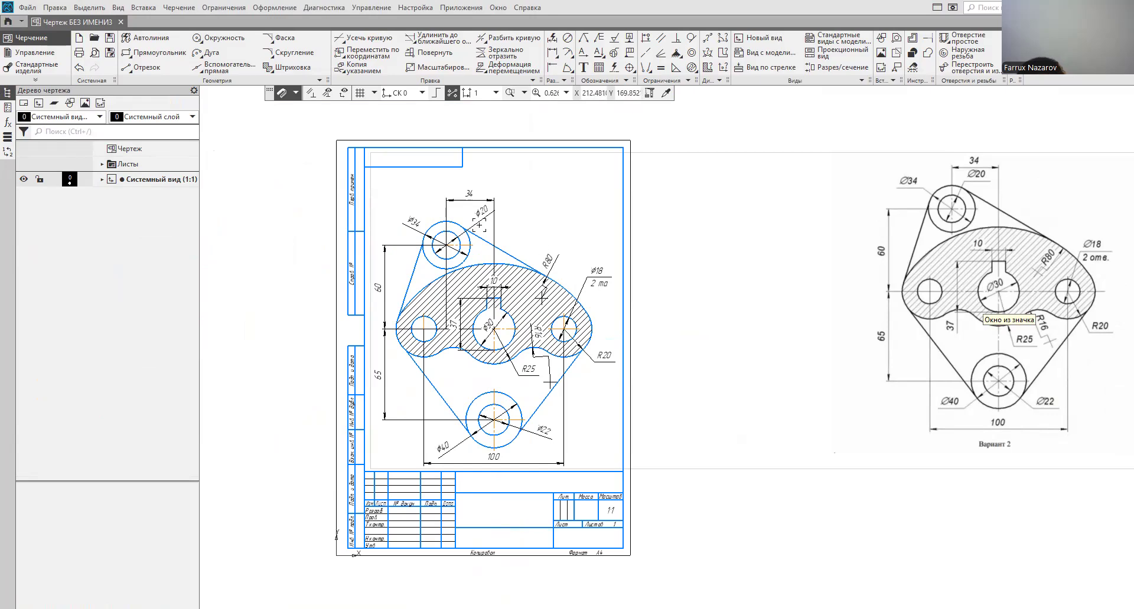
Step: Place the text of the upper boss's inner-circle diameter dimension on a shelf pointing right (Вправо)
click(483, 211)
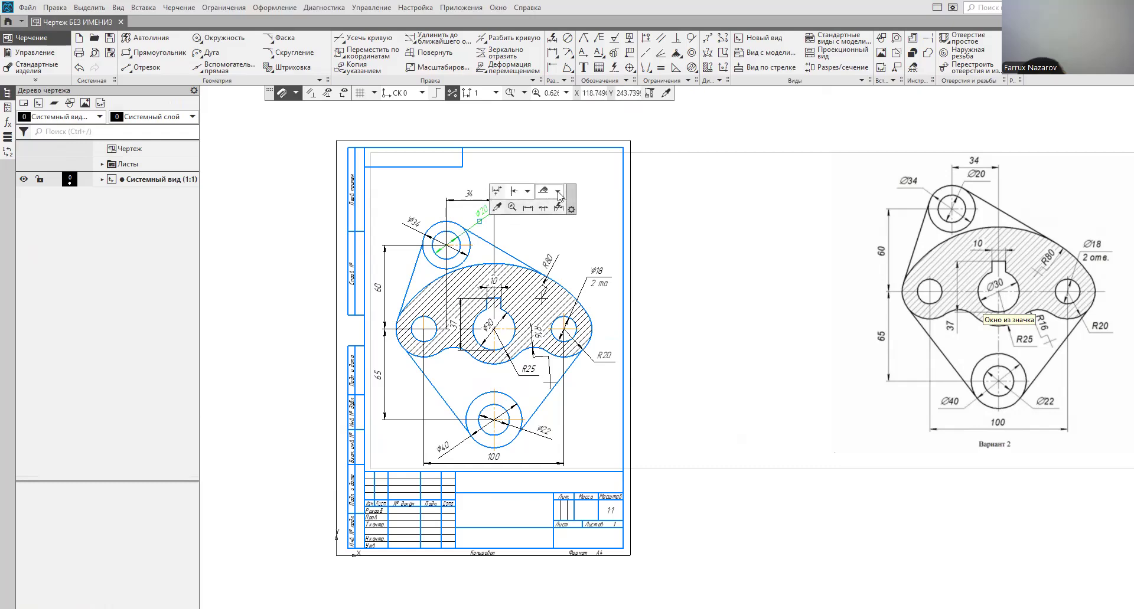
click(558, 192)
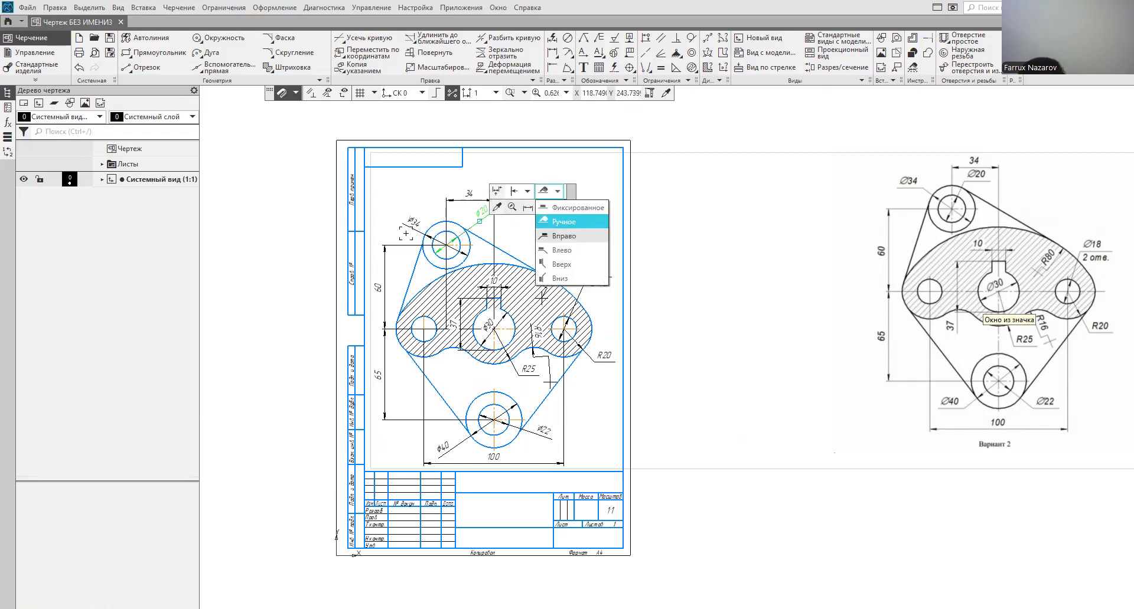
click(564, 236)
Step: Try a right-pointing shelf for the upper boss's outer-circle diameter dimension and undo it
click(407, 228)
click(484, 196)
click(470, 239)
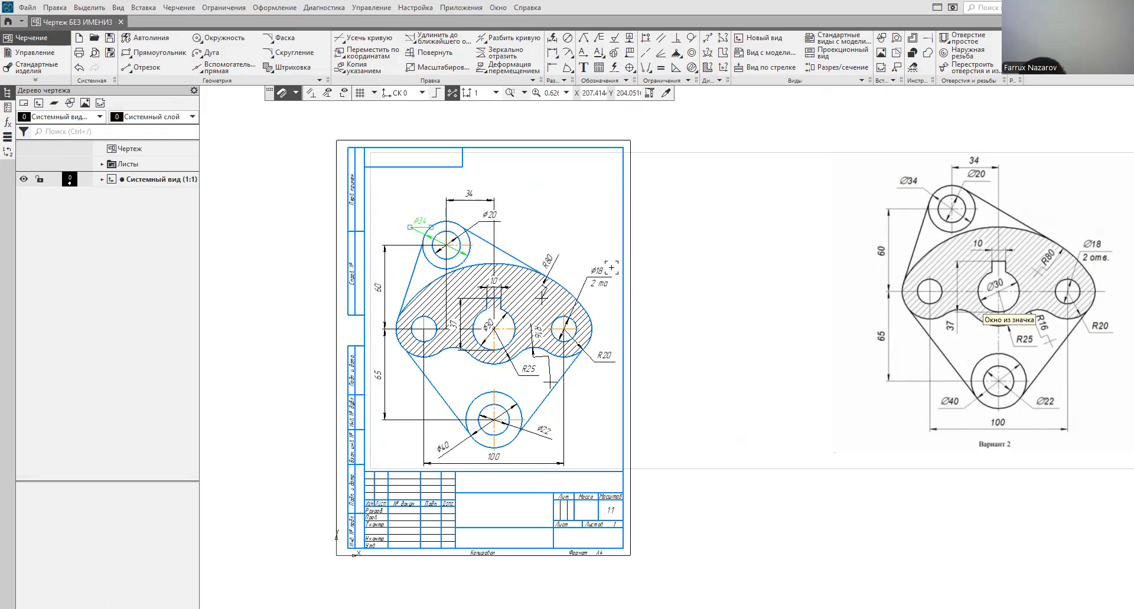
key(ctrl+z)
Step: Place the text of the upper boss's outer-circle diameter dimension on a shelf pointing left (Влево)
click(408, 226)
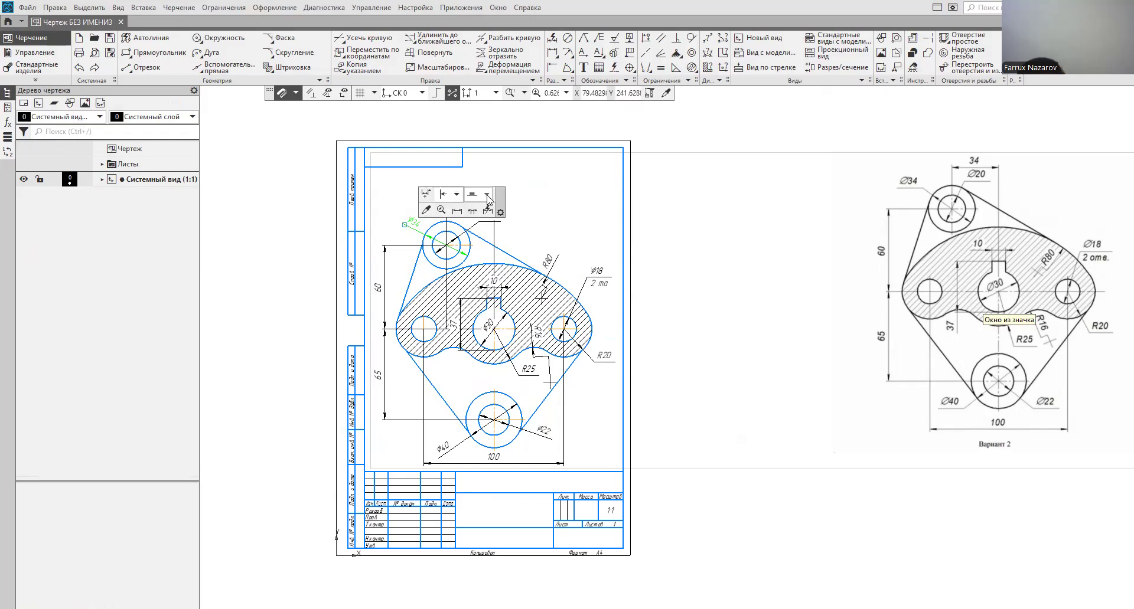
click(487, 195)
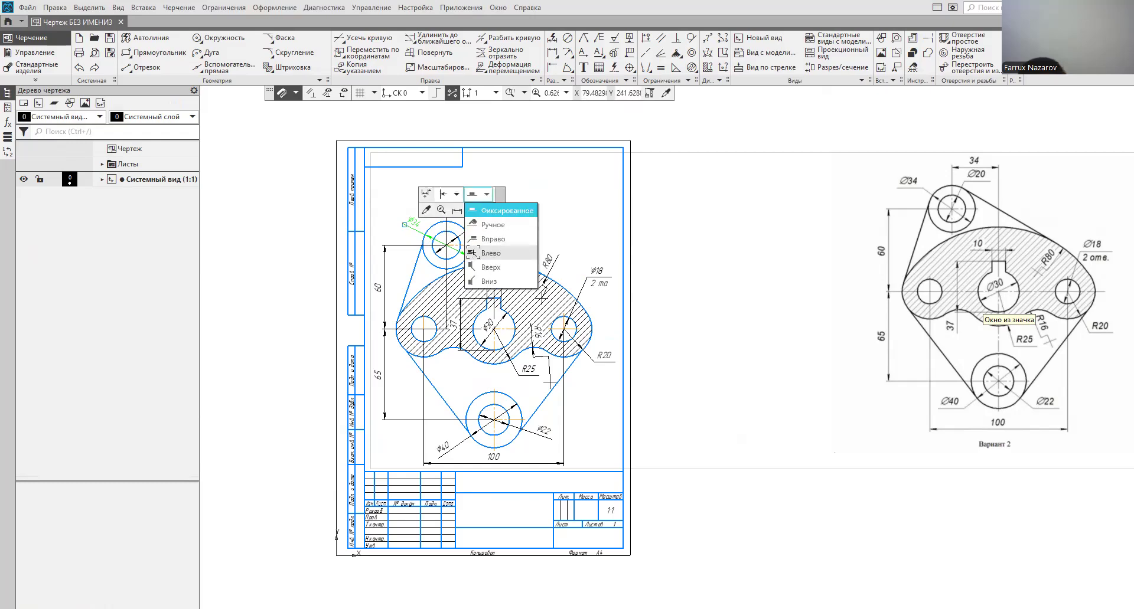
click(473, 253)
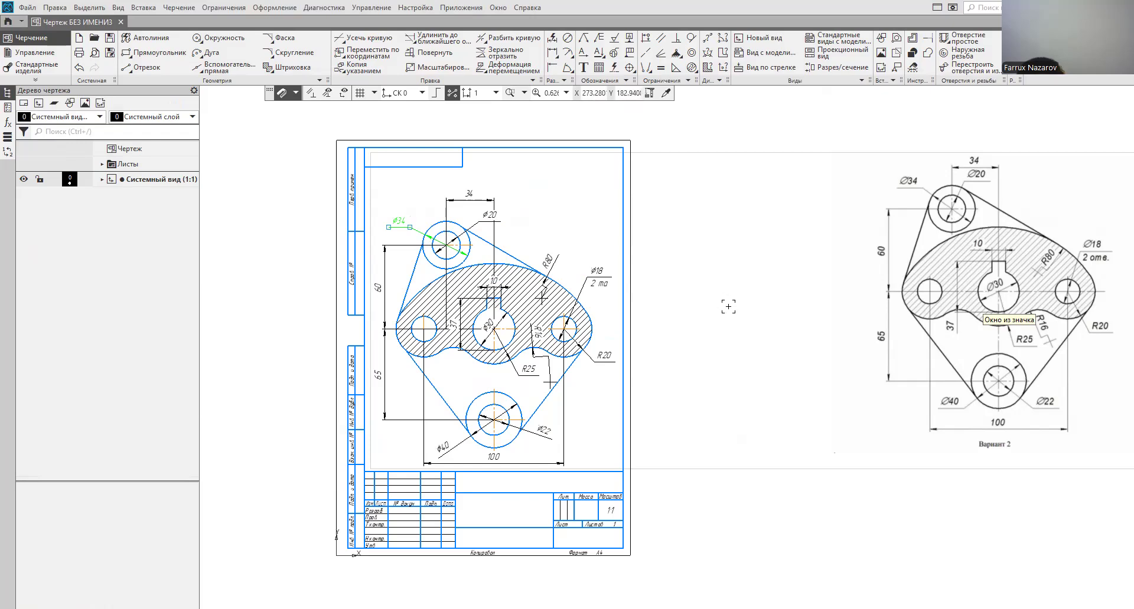
Step: Move the reference picture closer to the A4 sheet, just beside its right edge
scroll(749, 326, up, 3)
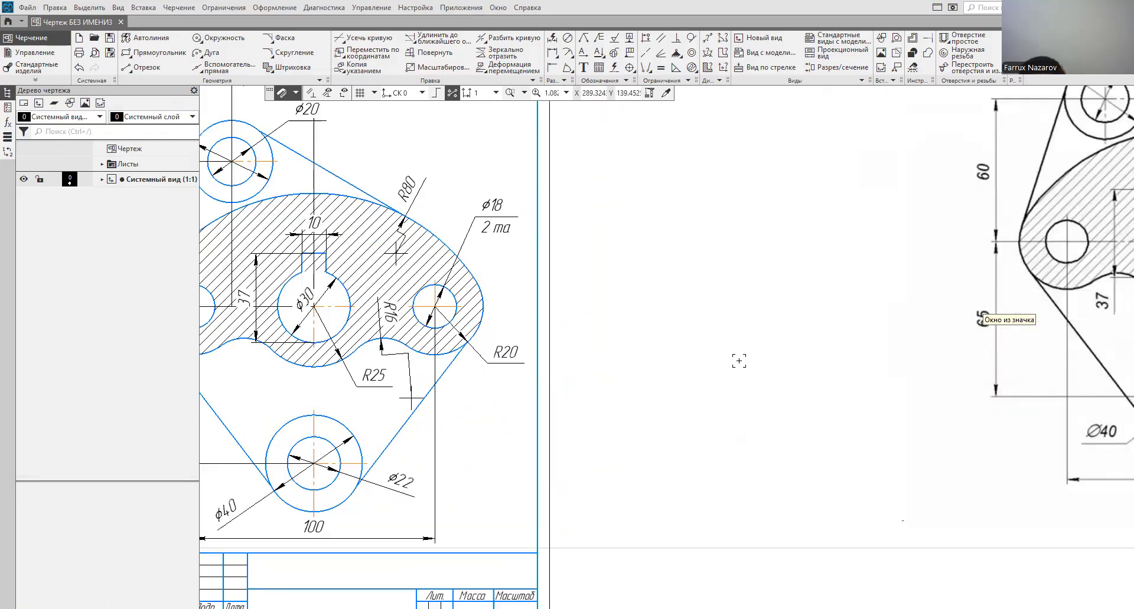
scroll(718, 375, down, 5)
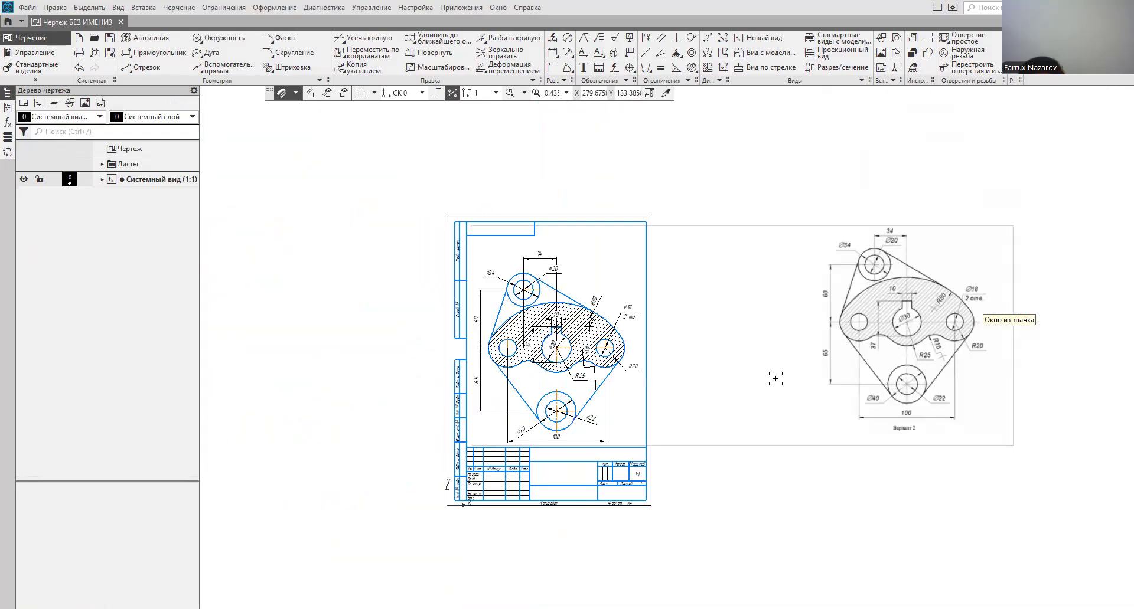
drag(837, 357, 707, 365)
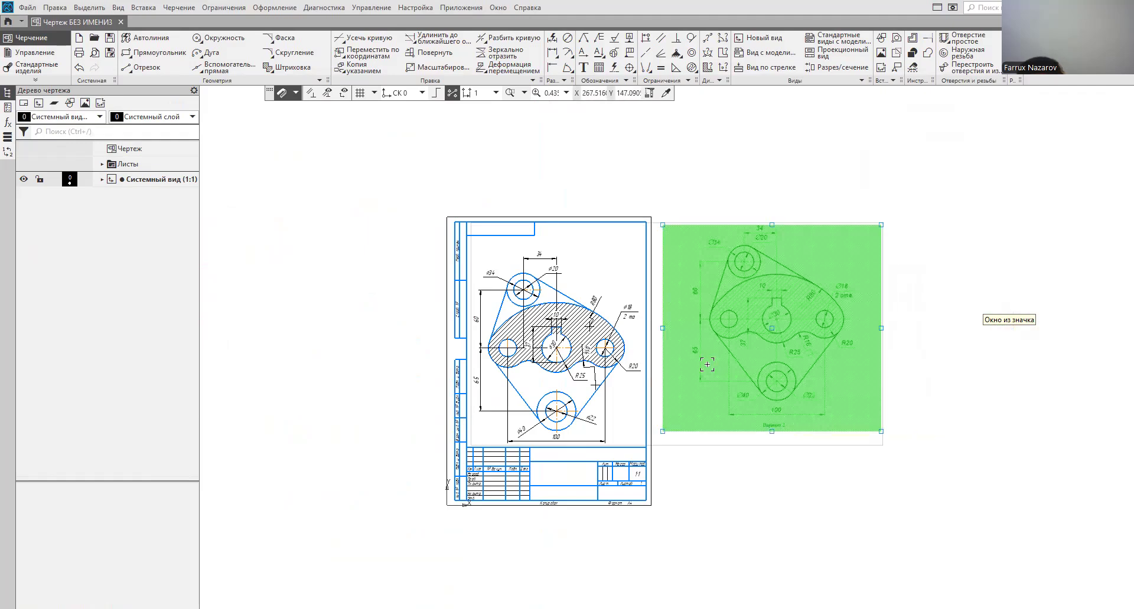
Step: Place the text of the lower boss's inner-circle diameter dimension on a shelf pointing right (Вправо)
scroll(795, 434, up, 5)
scroll(750, 450, down, 5)
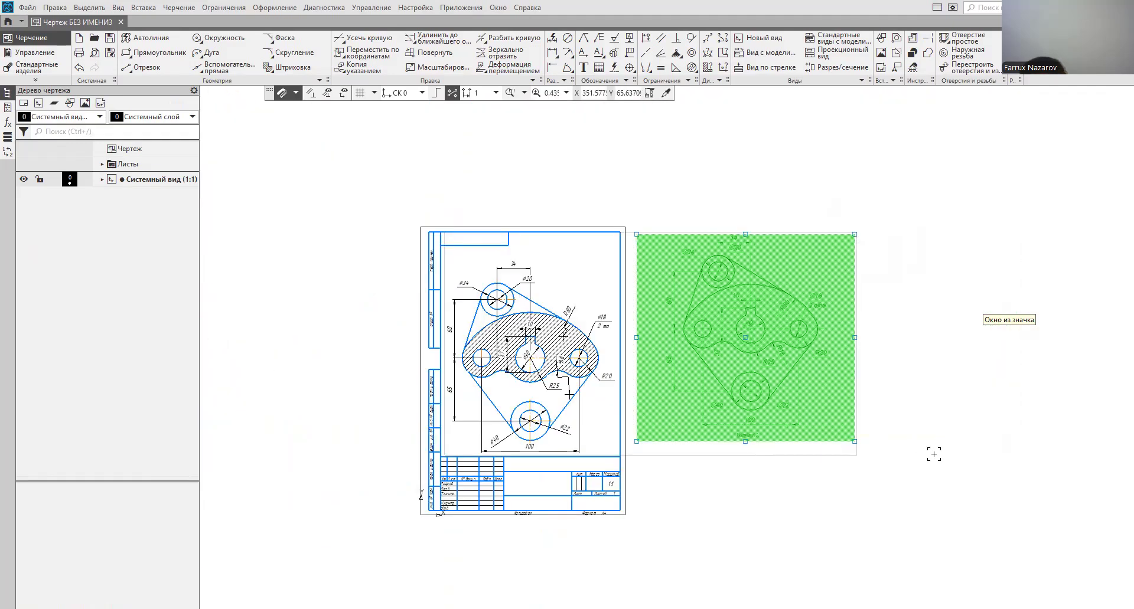
scroll(933, 454, up, 1)
click(878, 533)
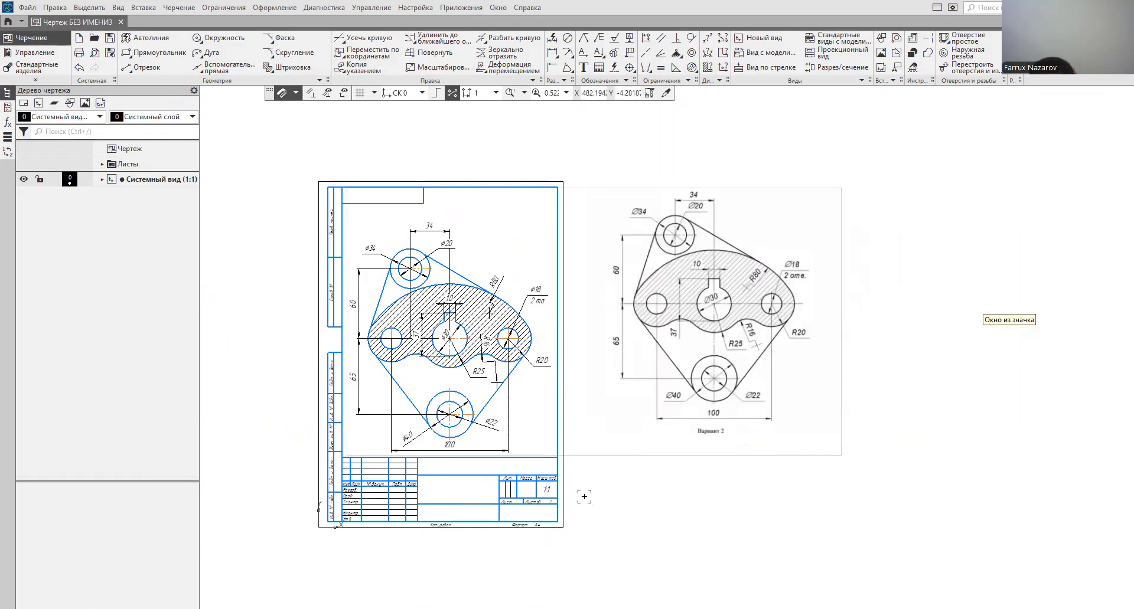
scroll(520, 403, up, 1)
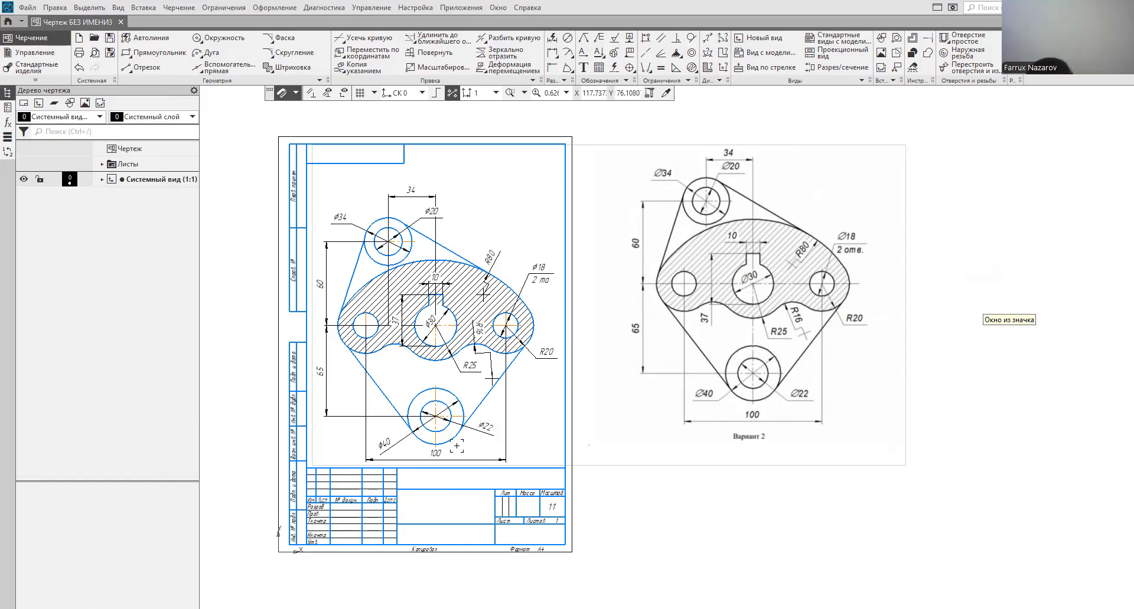
click(486, 434)
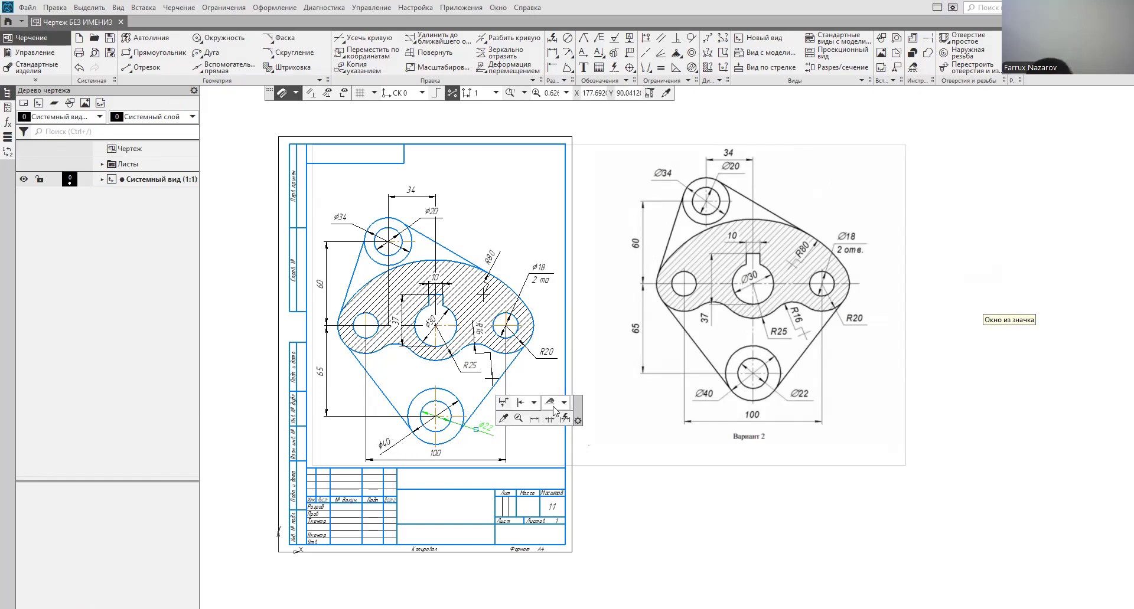
click(564, 402)
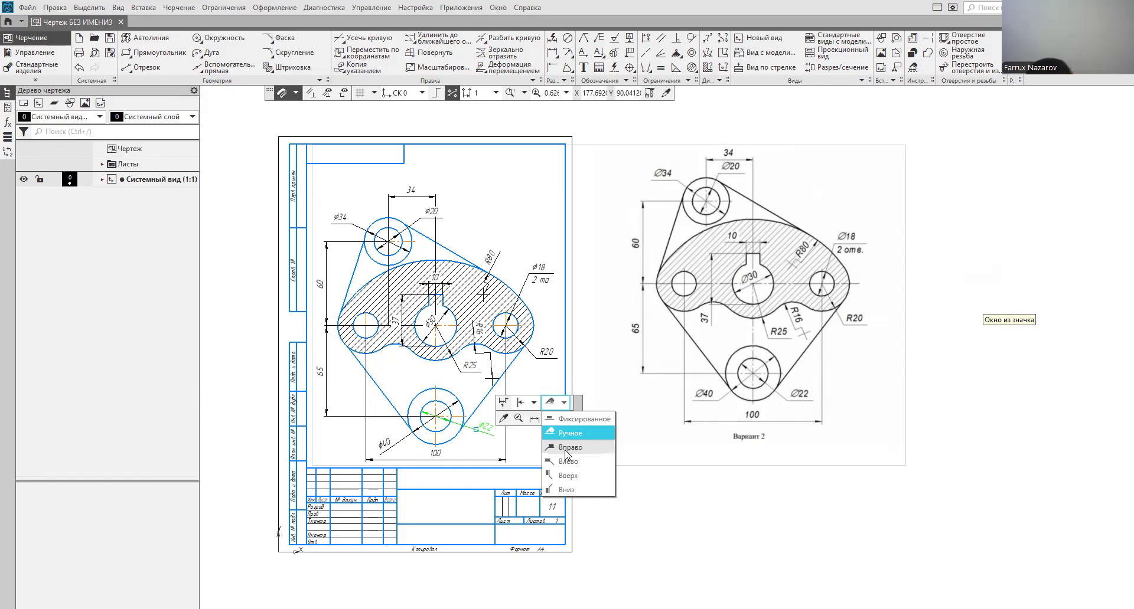
Step: Place the text of the lower boss's outer-circle diameter dimension on a shelf pointing left (Влево)
click(380, 448)
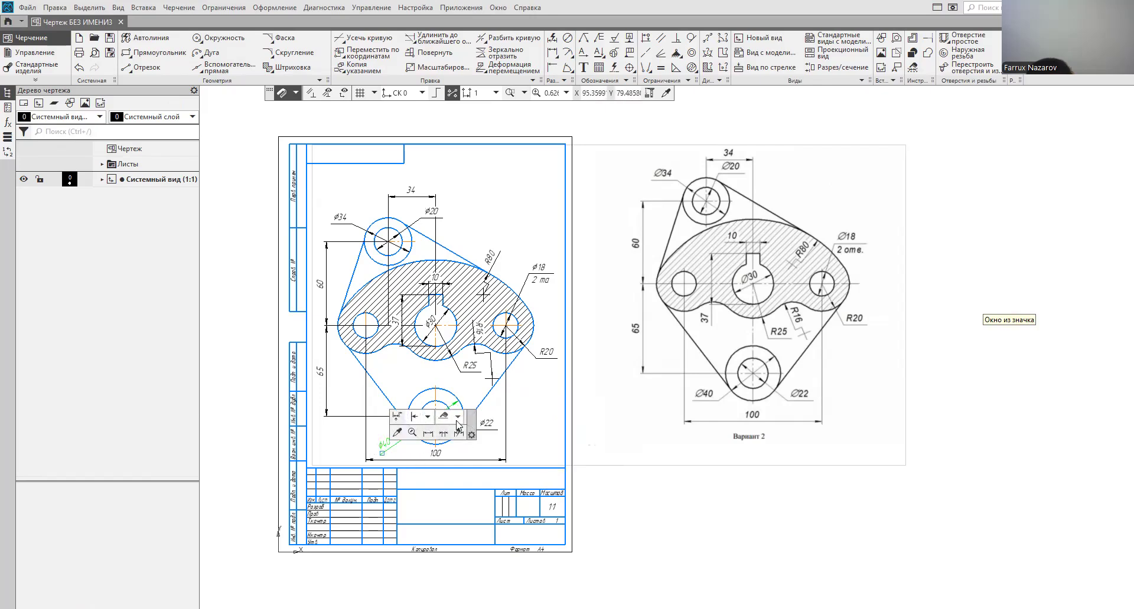
click(459, 418)
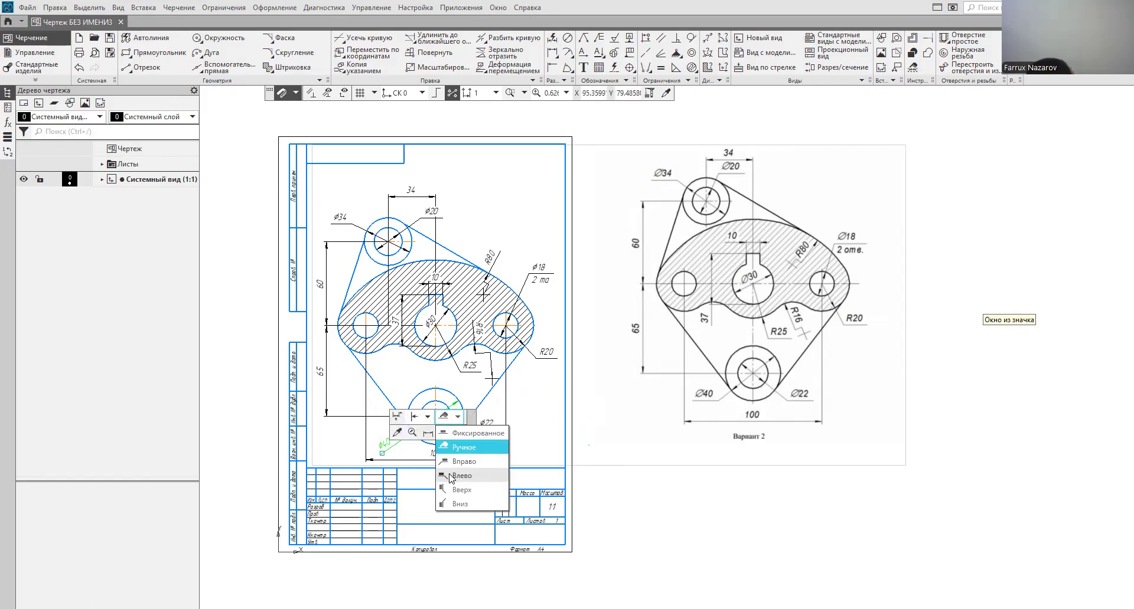
click(453, 479)
Step: Delete the reference picture beside the A4 sheet
key(ctrl+a)
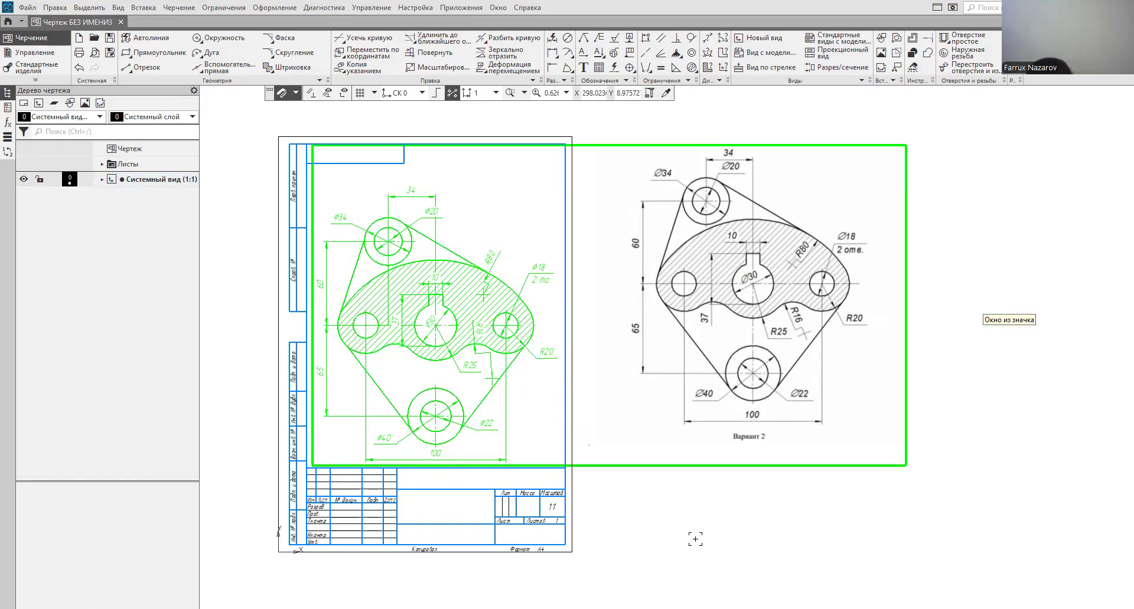
click(695, 539)
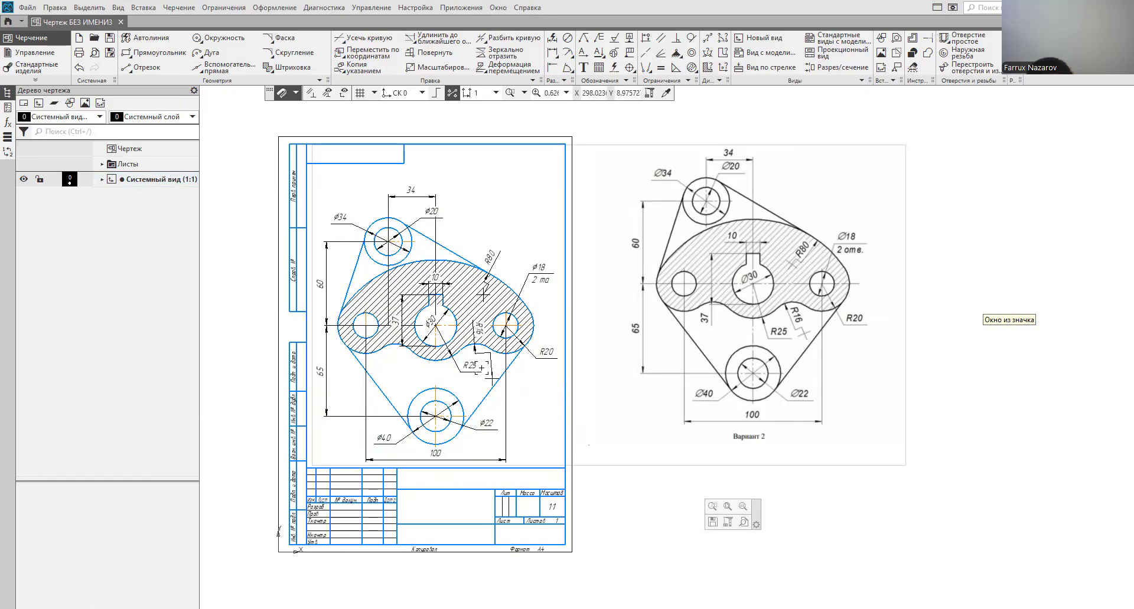
click(684, 381)
key(Delete)
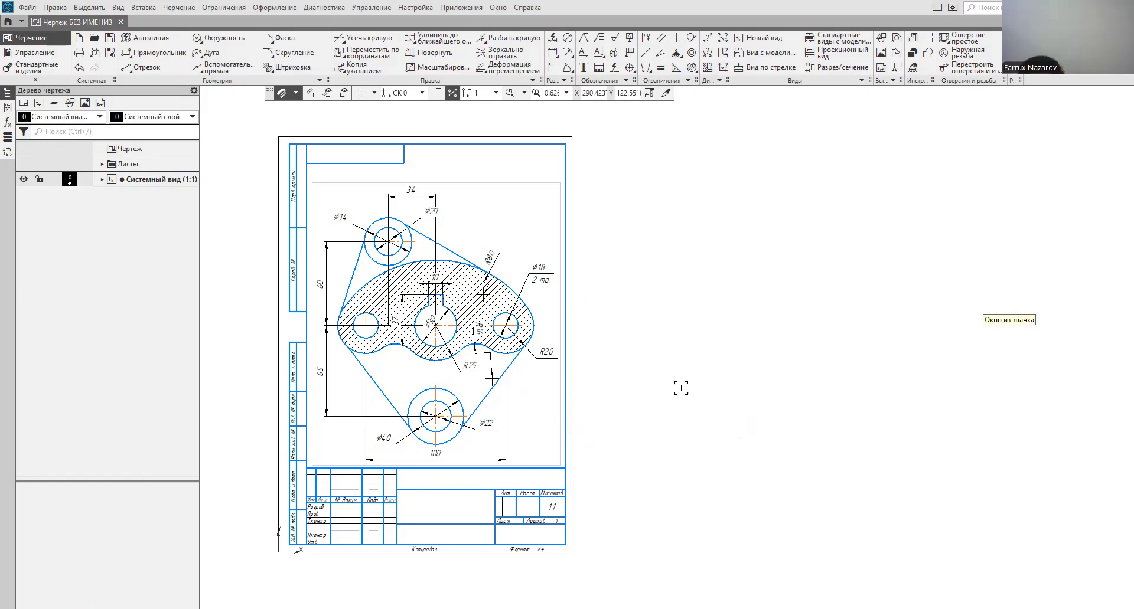
scroll(678, 395, up, 2)
scroll(682, 404, down, 4)
scroll(719, 359, up, 2)
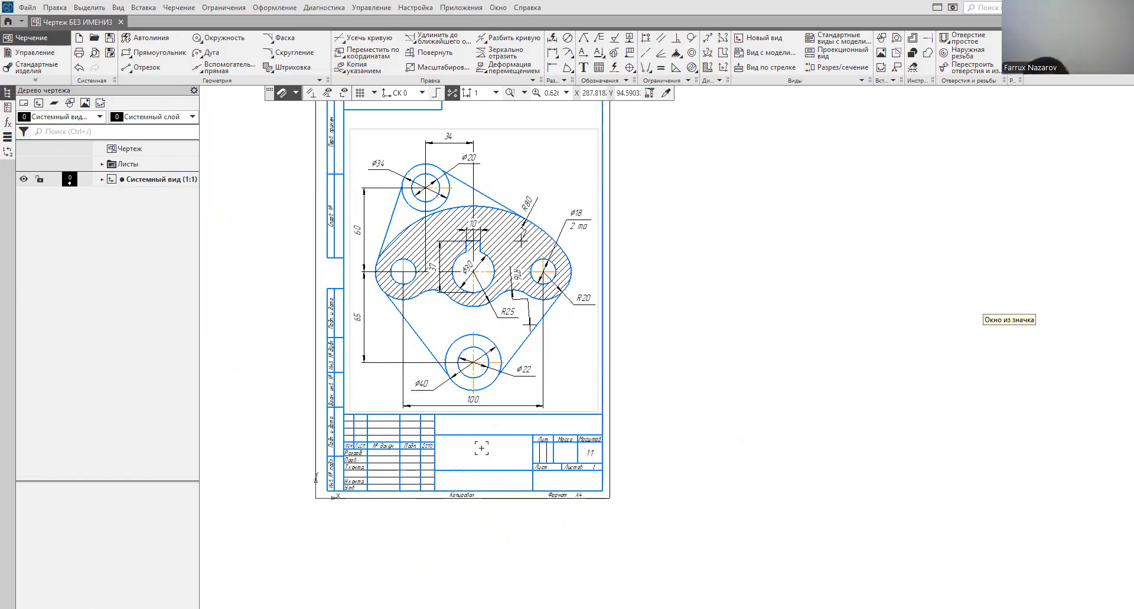
double_click(485, 448)
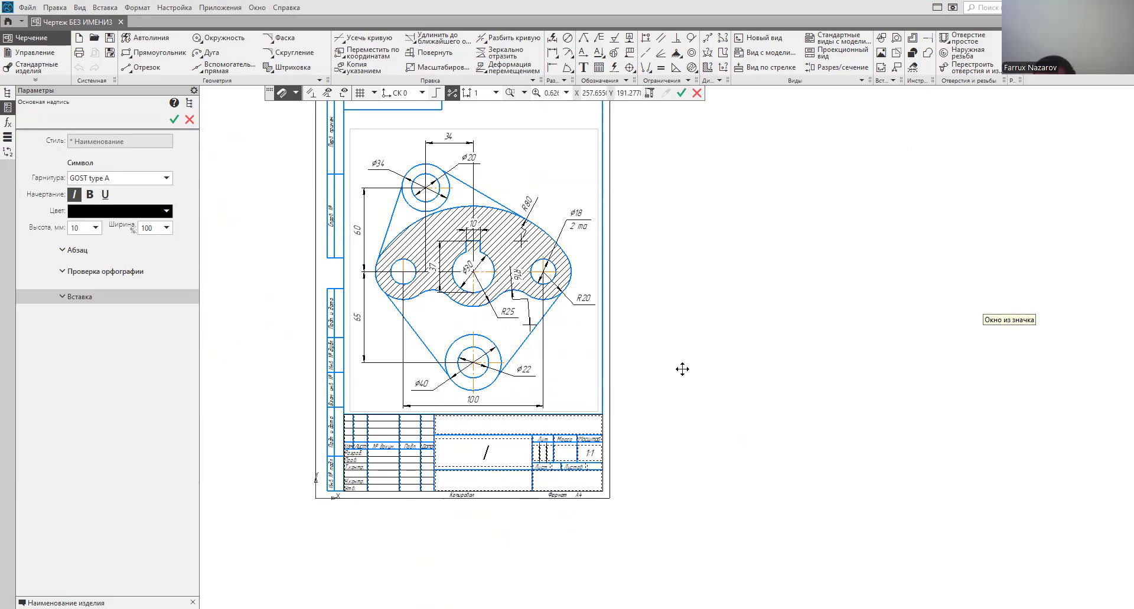
middle_drag(682, 370, 701, 459)
key(Escape)
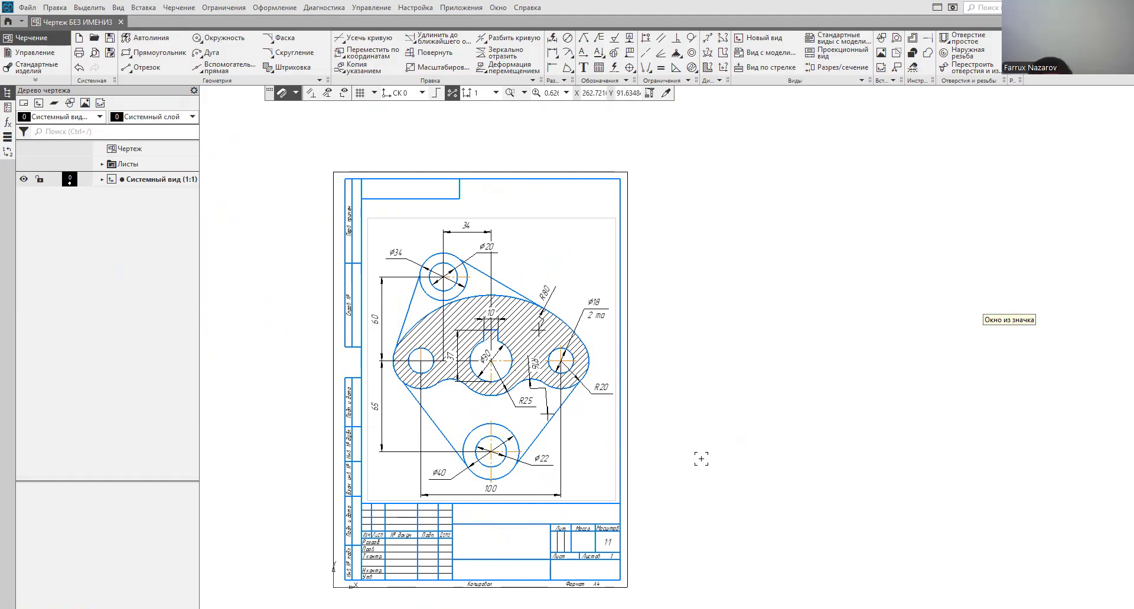